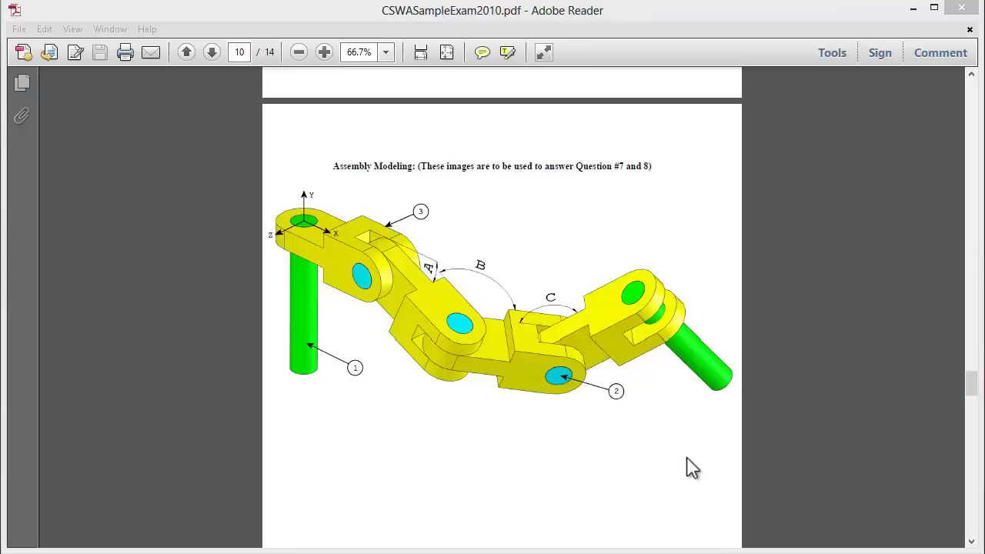
# Step: Review question 7's chain-link figure and 25/125/130° angle conditions in the CSWA exam PDF
pyautogui.click(689, 467)
pyautogui.scroll(-5, 720, 468)
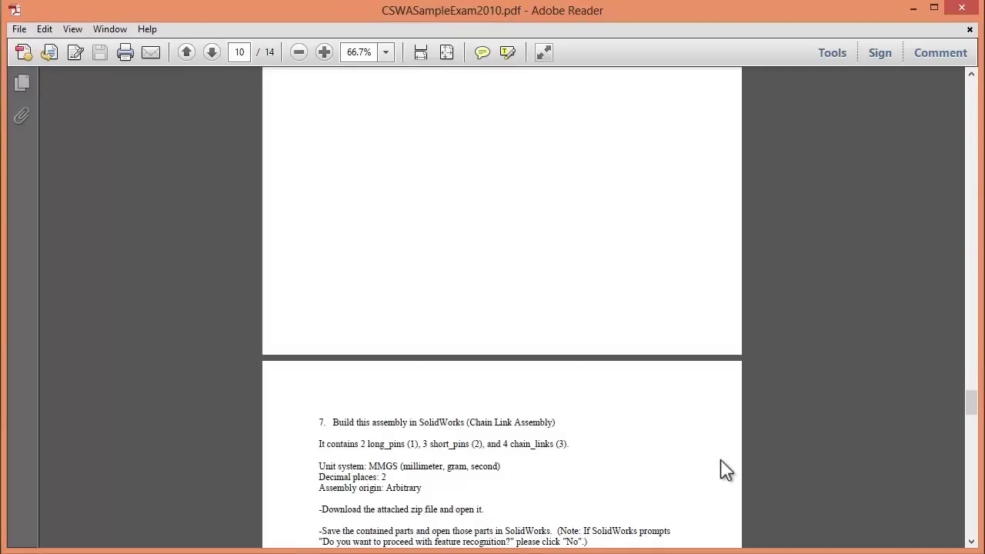
pyautogui.scroll(-6, 723, 469)
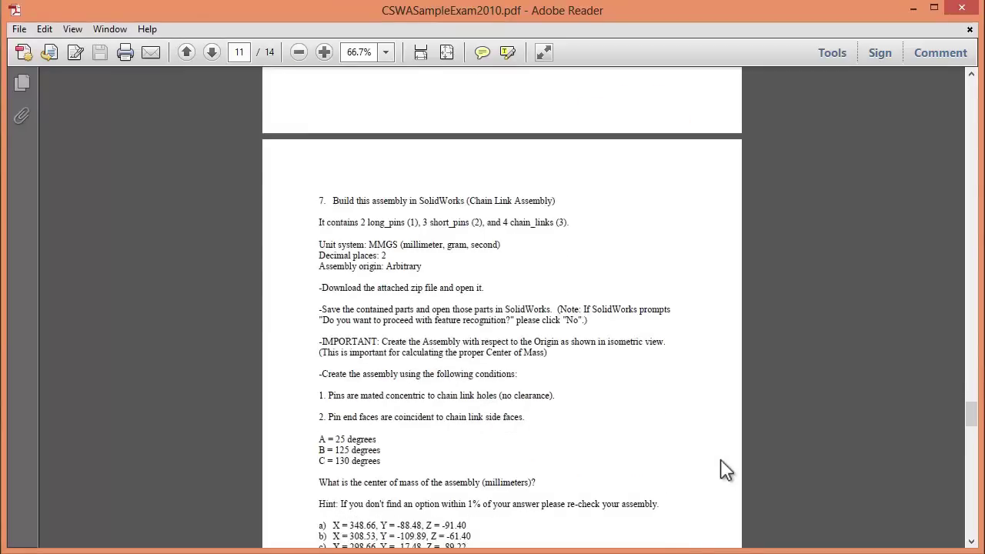
pyautogui.scroll(13, 723, 469)
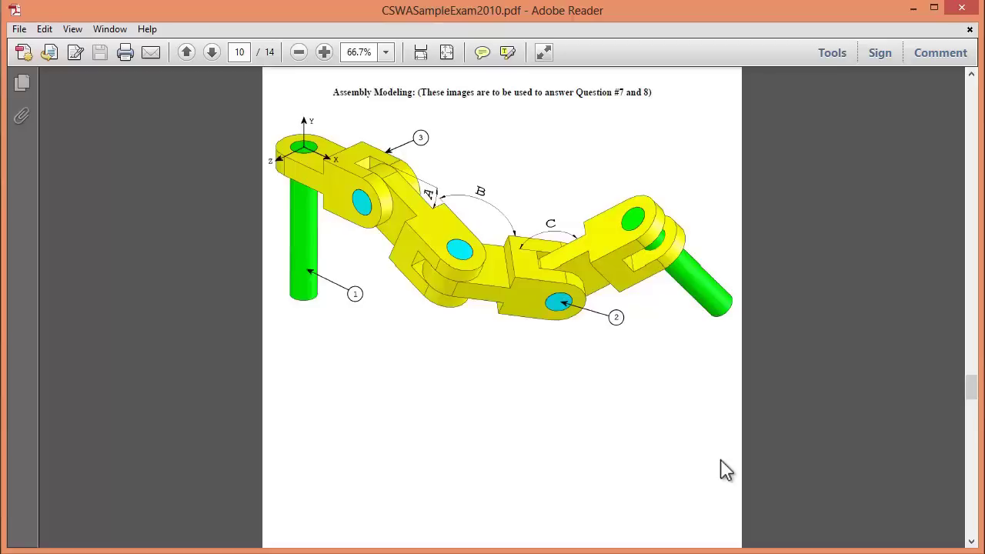
pyautogui.scroll(1, 726, 471)
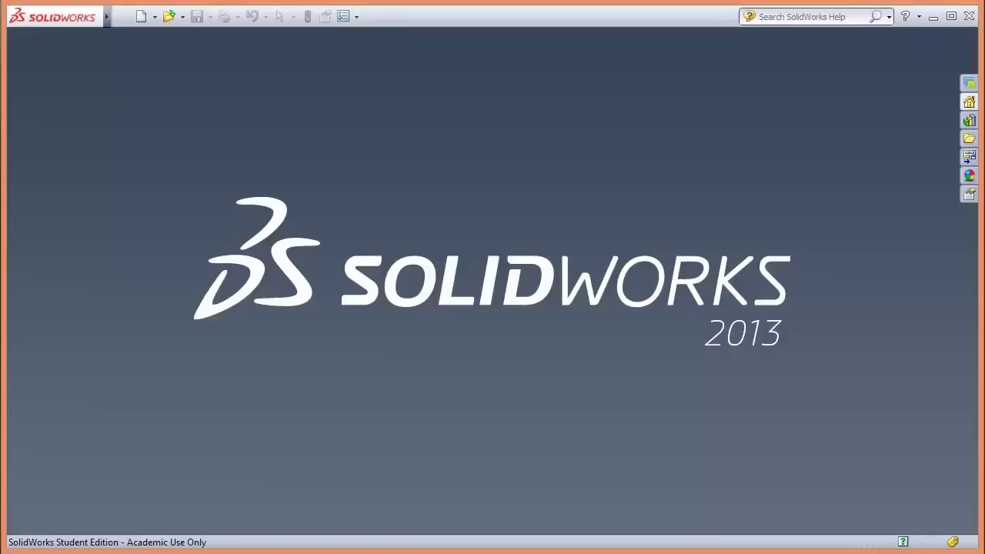
# Step: Create a new assembly document, Assem2, from the New SolidWorks Document dialog
pyautogui.click(141, 15)
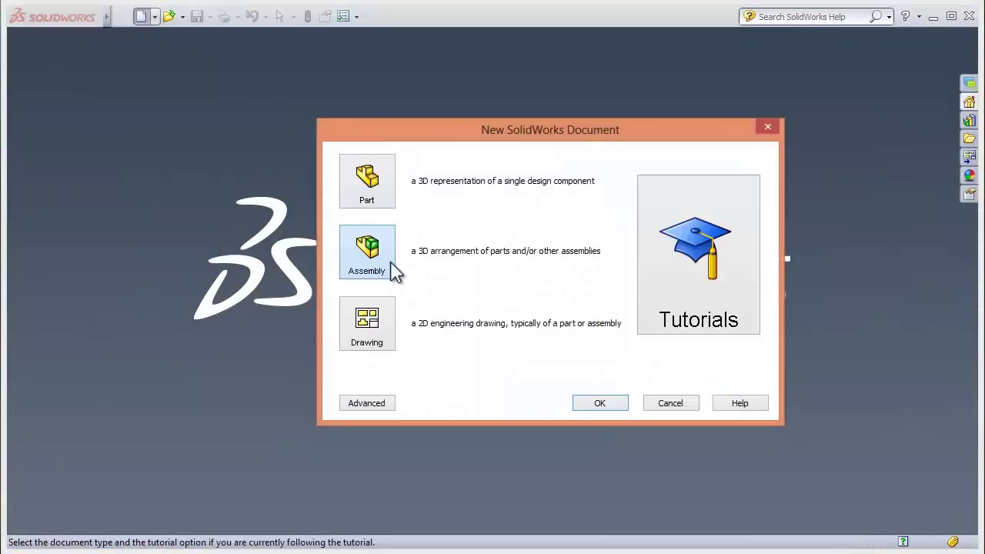
pyautogui.click(599, 404)
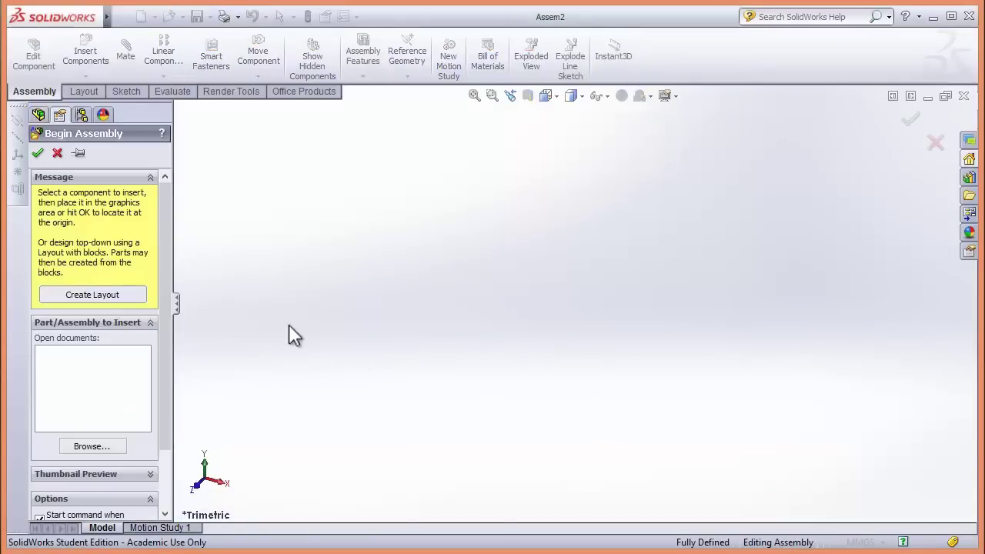
# Step: Browse the CSWASampleExam2010 part files, then return to the PDF's page 10 chain-link figure
pyautogui.click(93, 447)
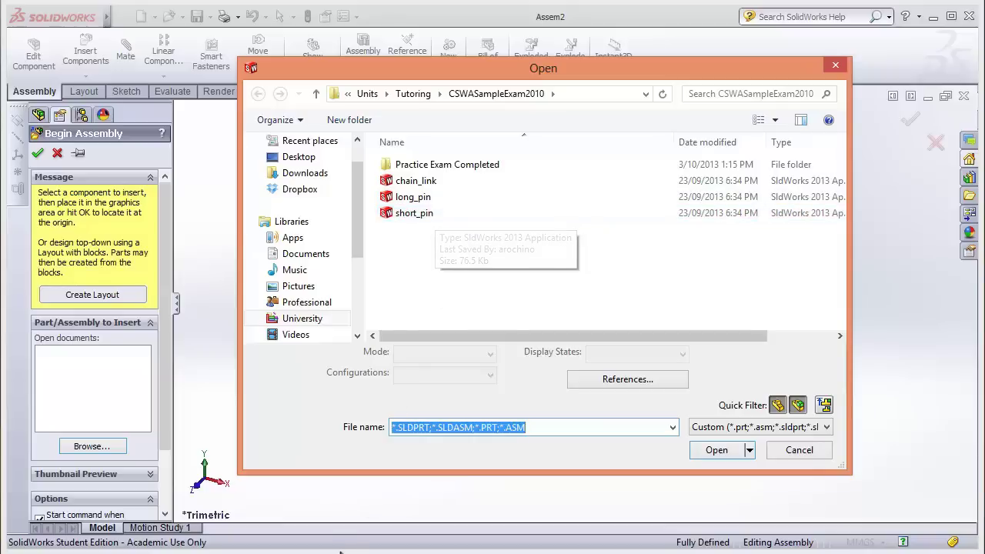
pyautogui.hotkey('alt', 'Tab')
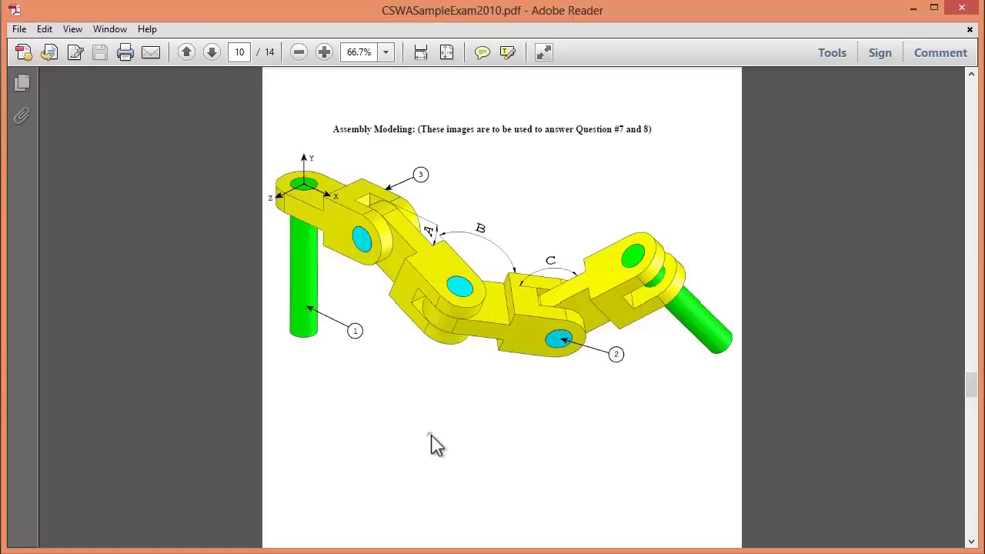
pyautogui.scroll(-3, 433, 439)
pyautogui.scroll(-3, 431, 431)
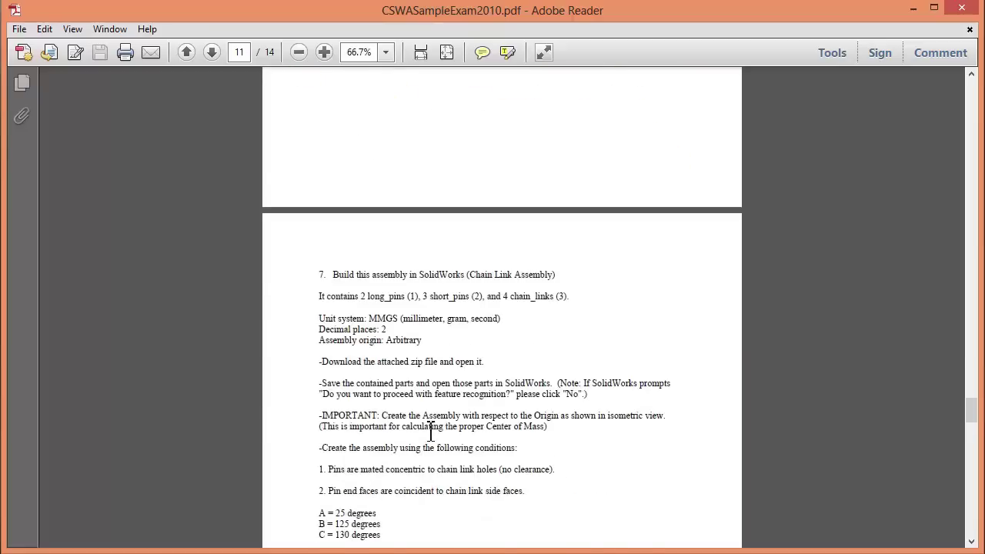
pyautogui.scroll(-1, 431, 434)
pyautogui.scroll(-1, 431, 433)
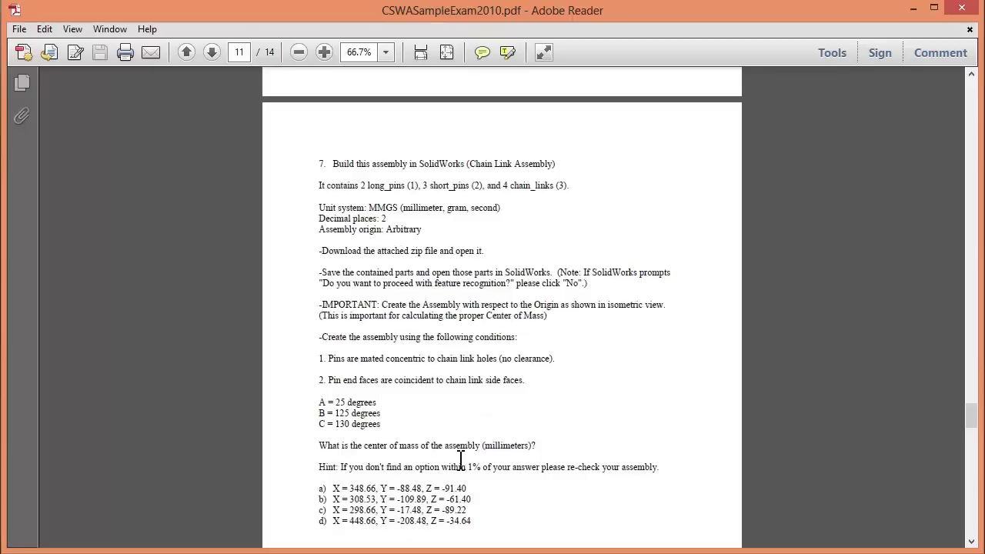
pyautogui.scroll(-1, 461, 460)
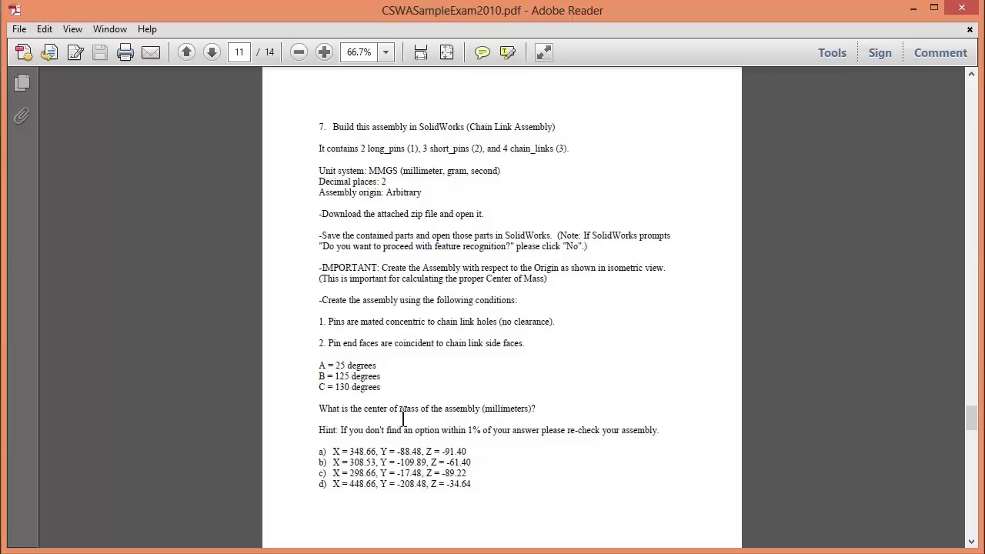
pyautogui.moveTo(317, 408); pyautogui.dragTo(522, 390)
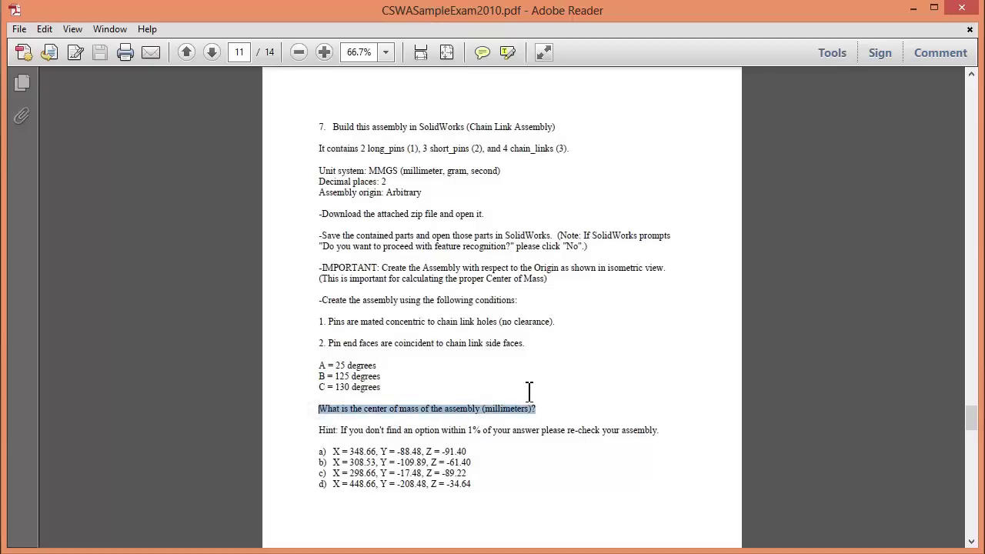
pyautogui.click(535, 465)
pyautogui.scroll(5, 538, 465)
pyautogui.scroll(3, 539, 465)
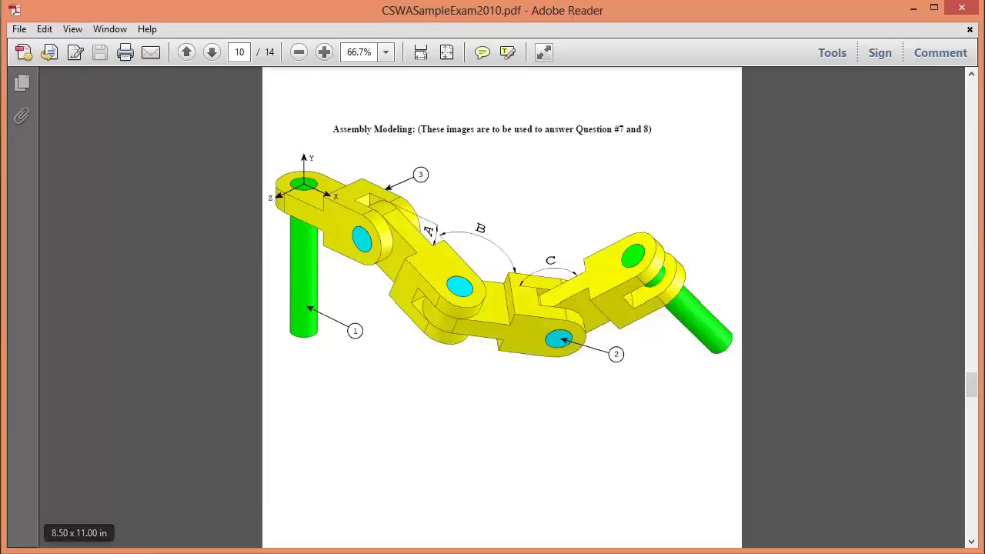
# Step: Insert long_pin as the assembly's first component, accepting the default appearance conversion
pyautogui.moveTo(151, 551)
pyautogui.click(151, 516)
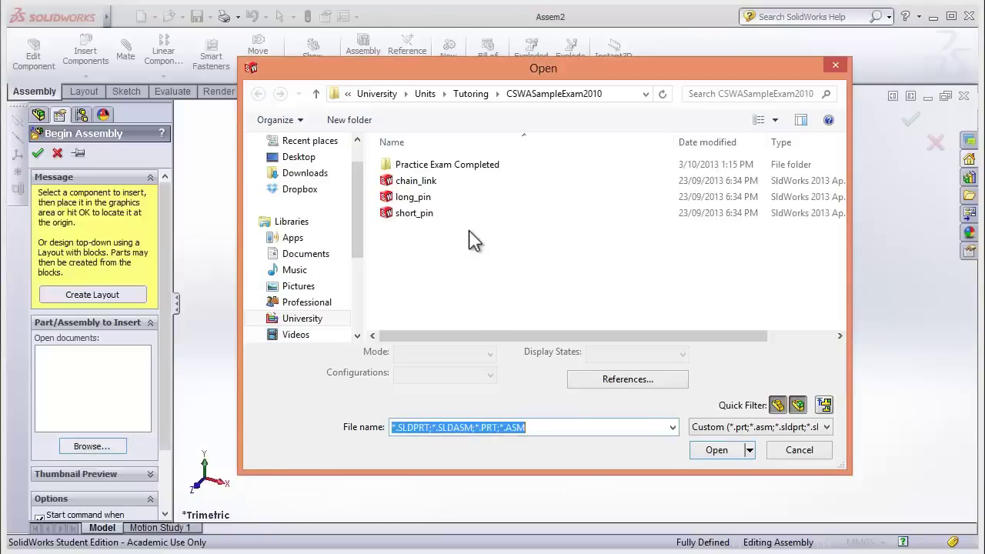
pyautogui.click(421, 198)
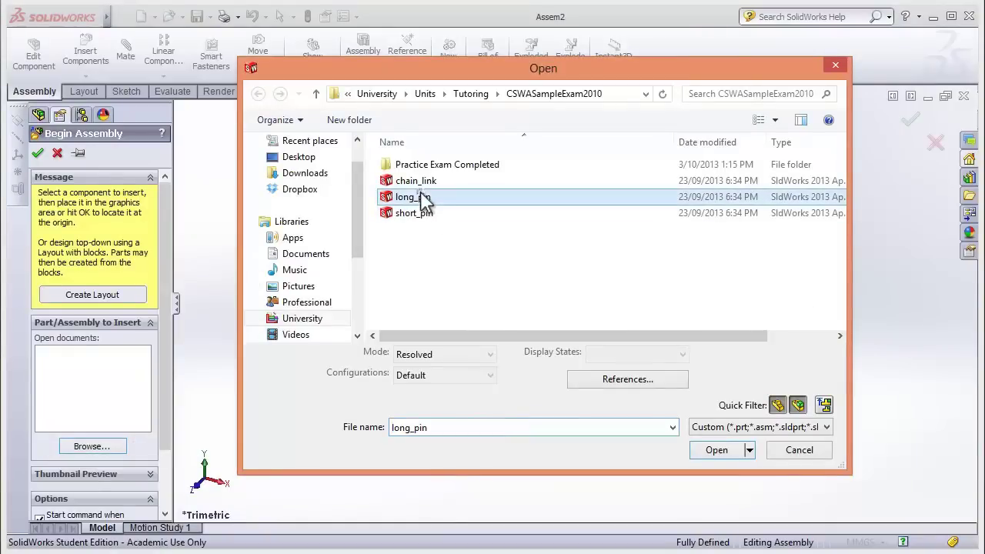
pyautogui.click(708, 451)
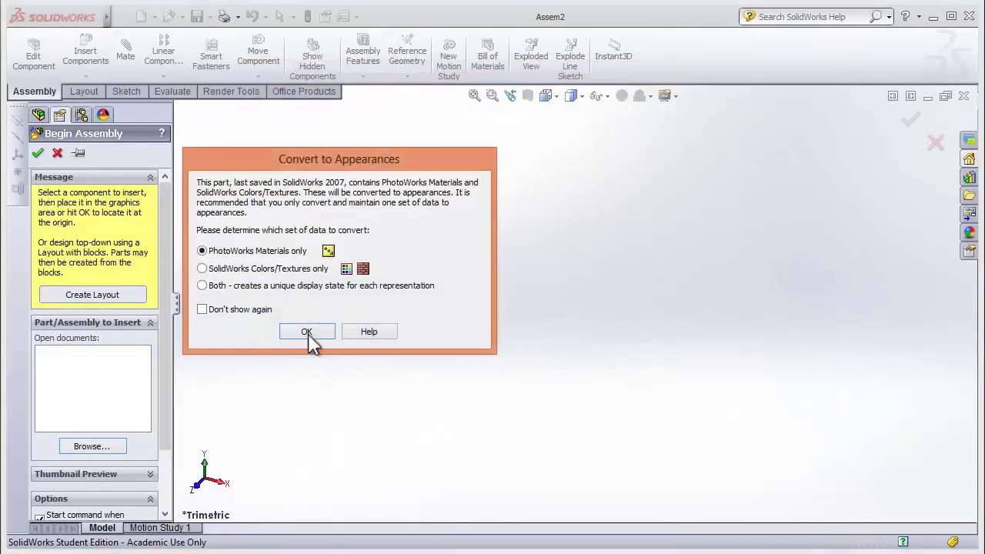
pyautogui.click(307, 332)
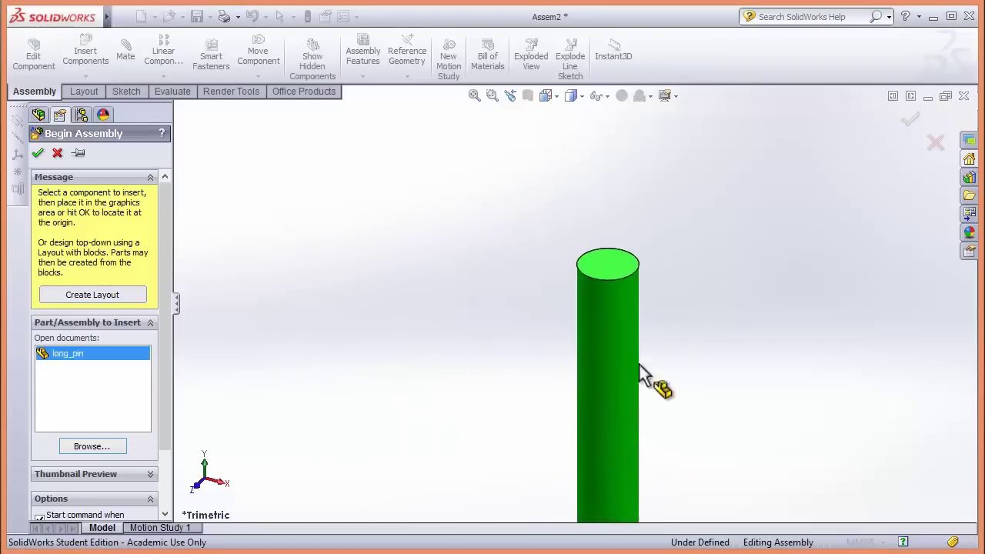
pyautogui.scroll(3, 554, 378)
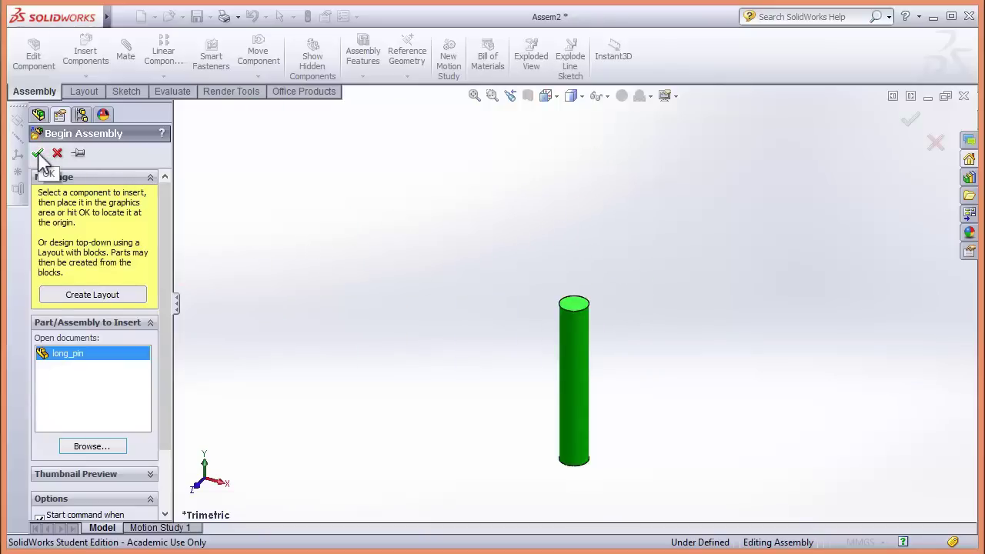
pyautogui.click(123, 16)
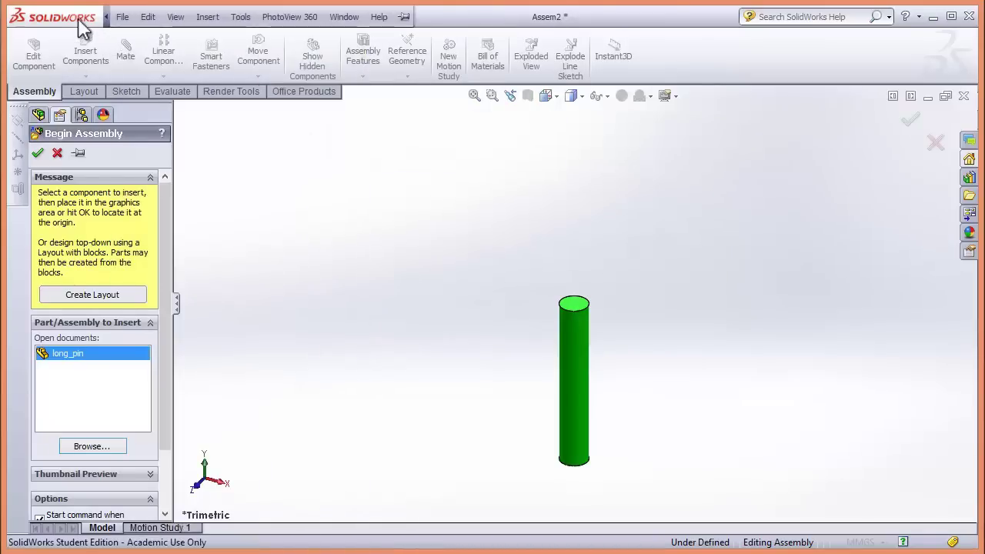
# Step: Show origins and fix long_pin at the Assem2 origin
pyautogui.click(174, 17)
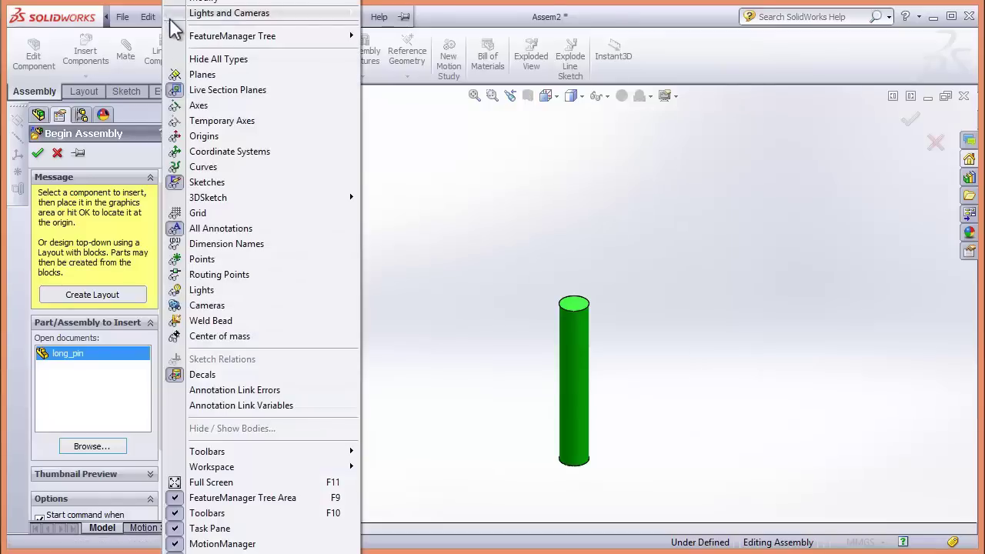
pyautogui.click(202, 139)
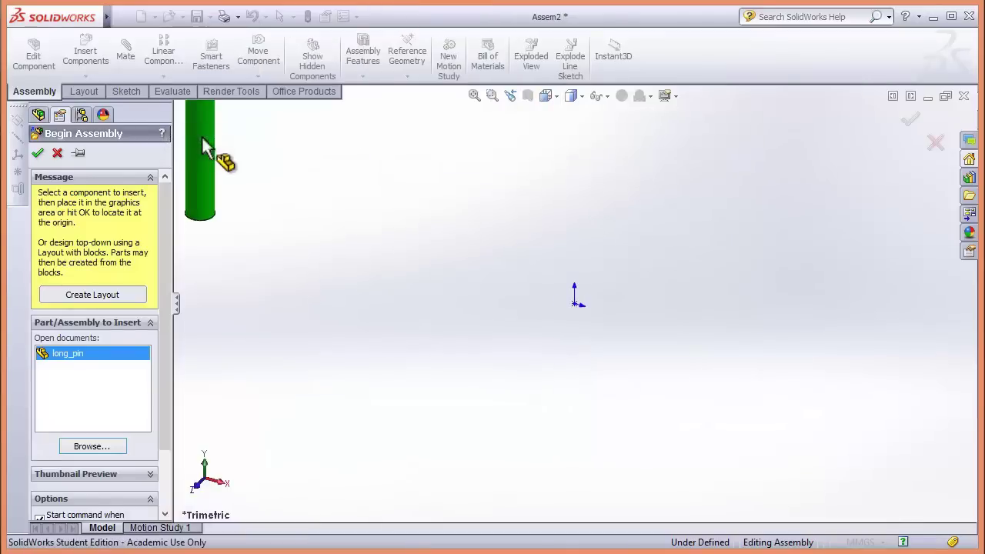
pyautogui.click(38, 154)
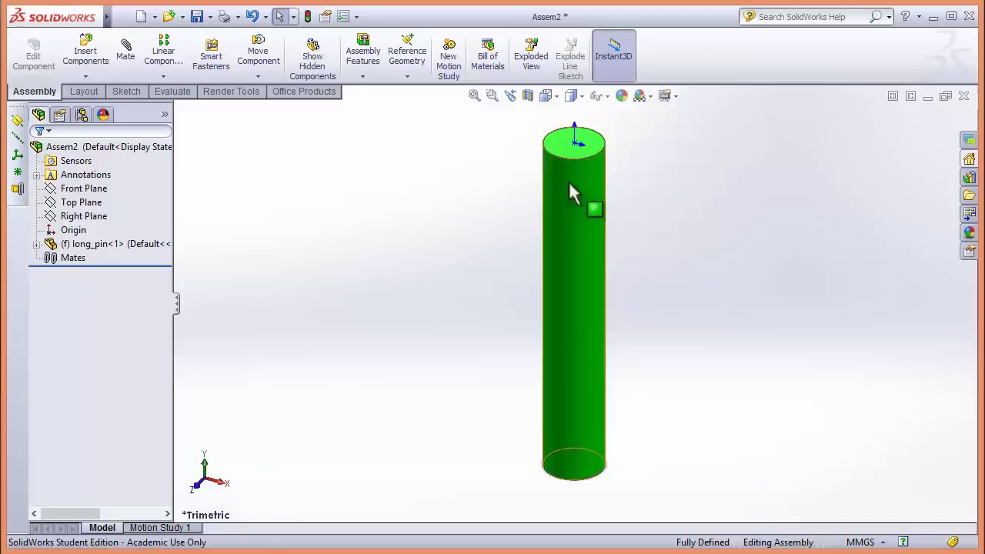
# Step: Float long_pin and drag the cylinder away from the assembly origin
pyautogui.scroll(-2, 584, 177)
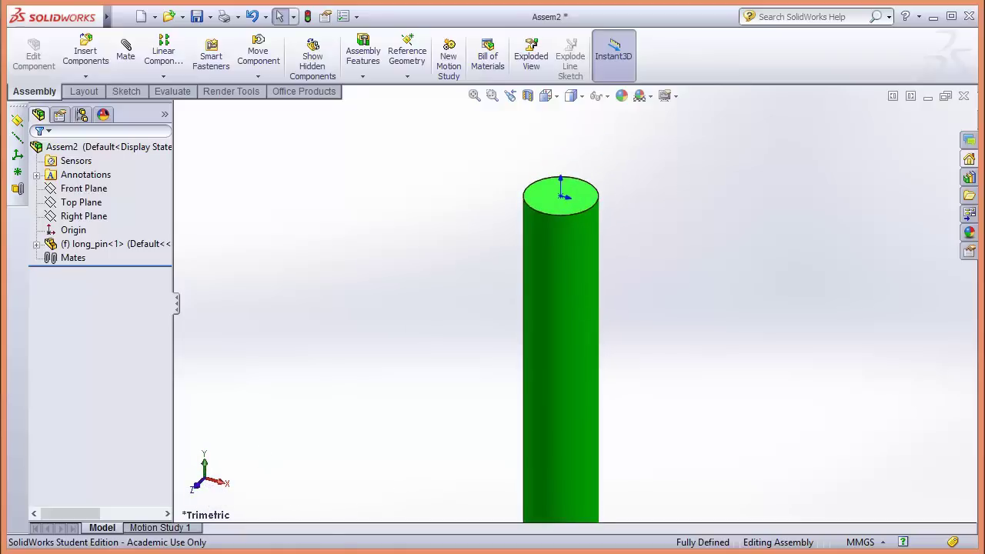
pyautogui.hotkey('alt', 'Tab')
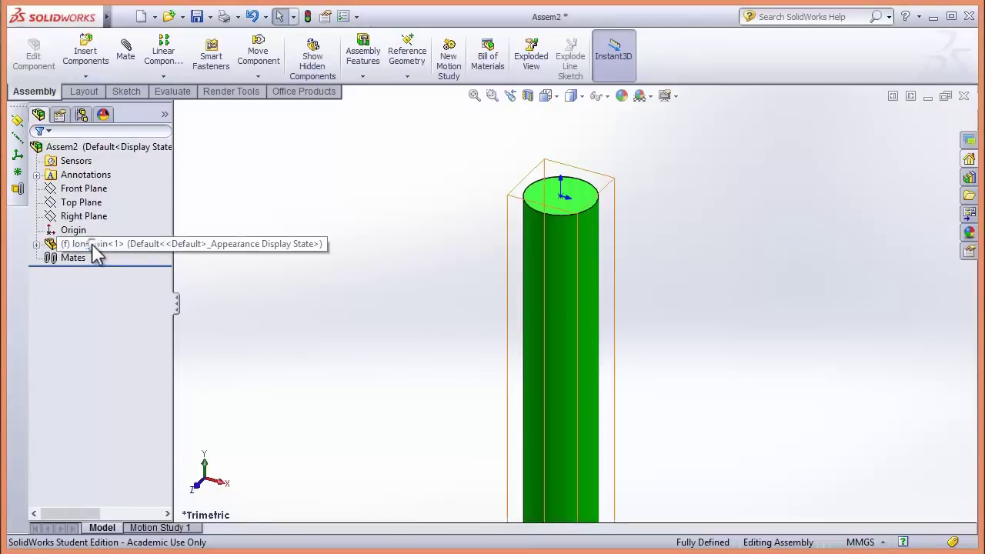
pyautogui.rightClick(99, 246)
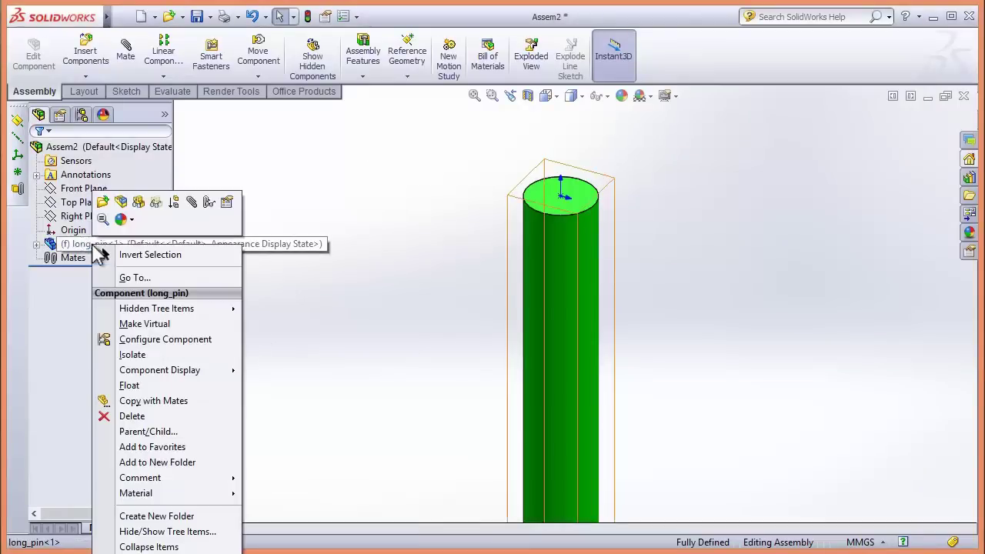
pyautogui.click(156, 385)
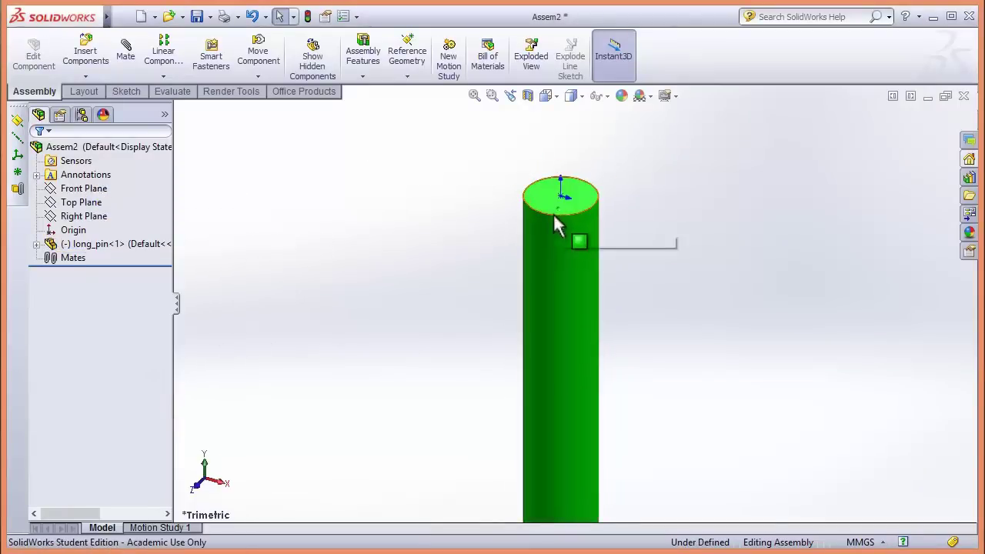
pyautogui.moveTo(557, 218); pyautogui.dragTo(354, 209)
pyautogui.click(468, 237)
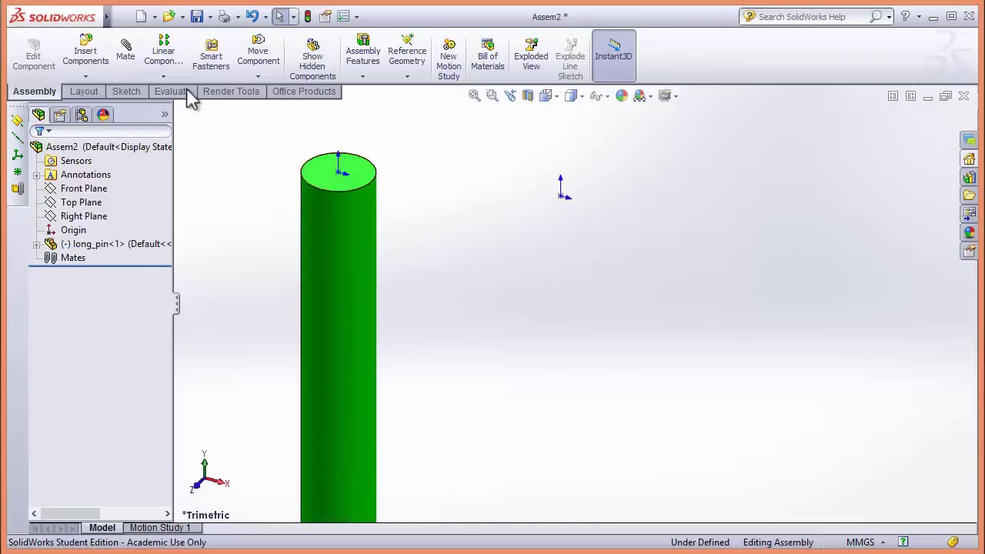
pyautogui.click(128, 64)
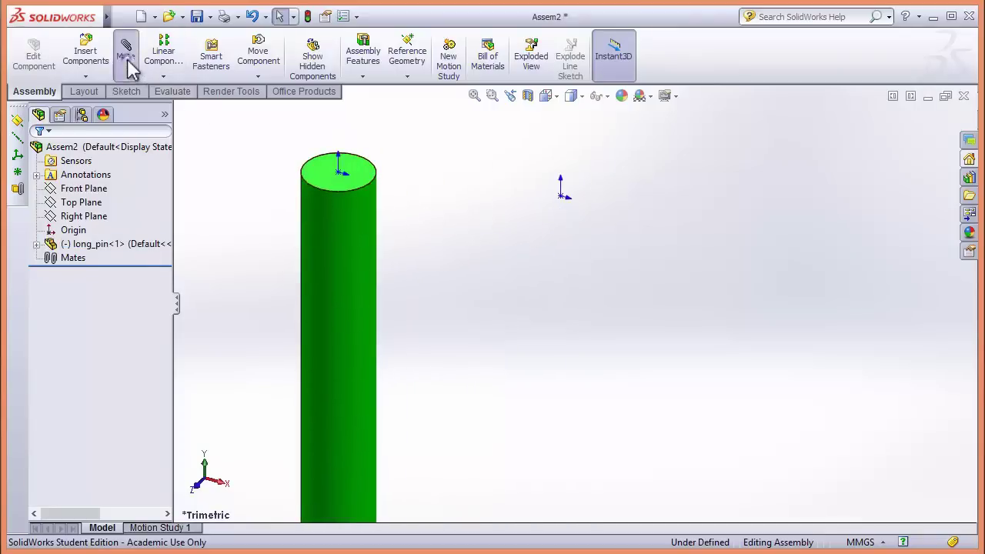
# Step: Mate the pin's top face coincident with the assembly Top Plane
pyautogui.click(328, 188)
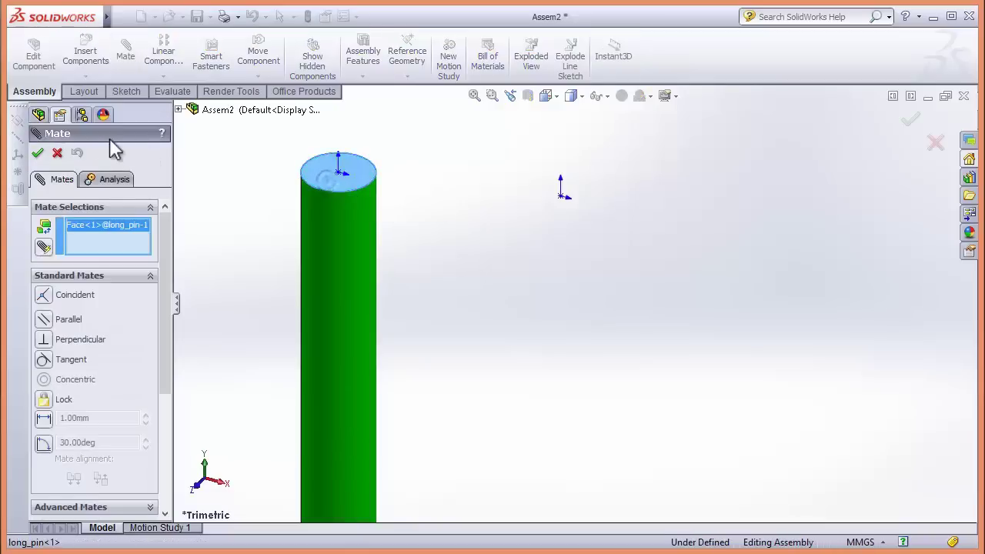
pyautogui.click(189, 110)
pyautogui.click(229, 171)
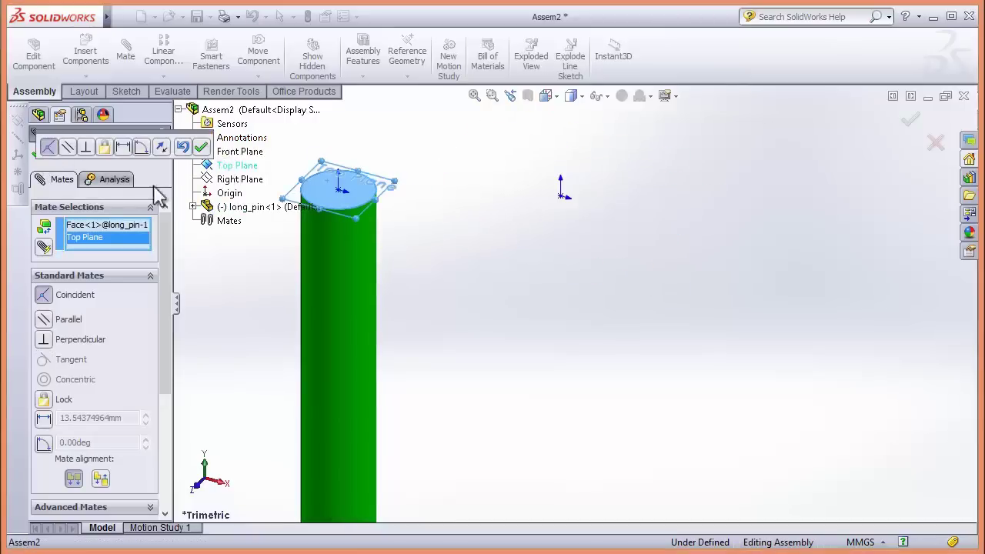
pyautogui.click(203, 146)
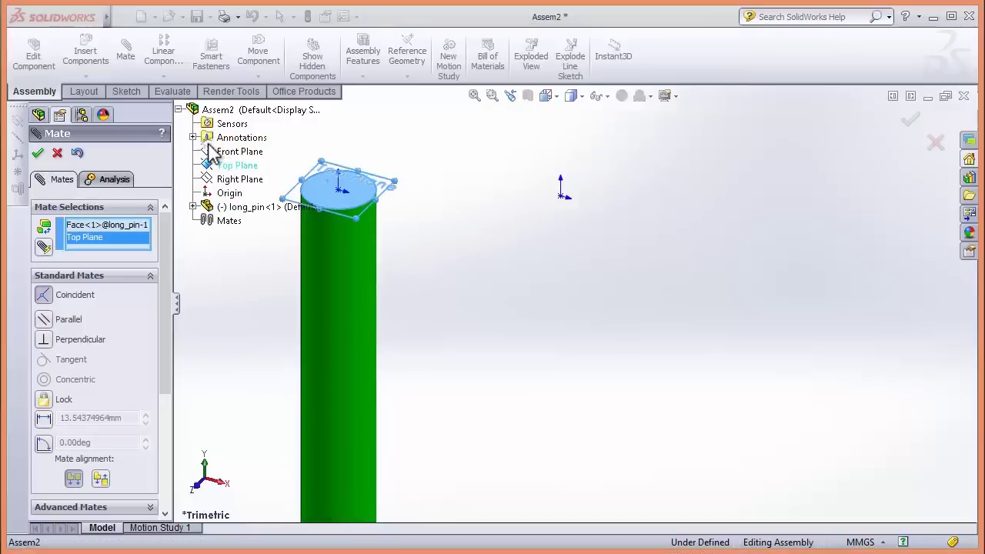
# Step: Mate long_pin's origin coincident with the assembly origin and fit the view
pyautogui.click(338, 189)
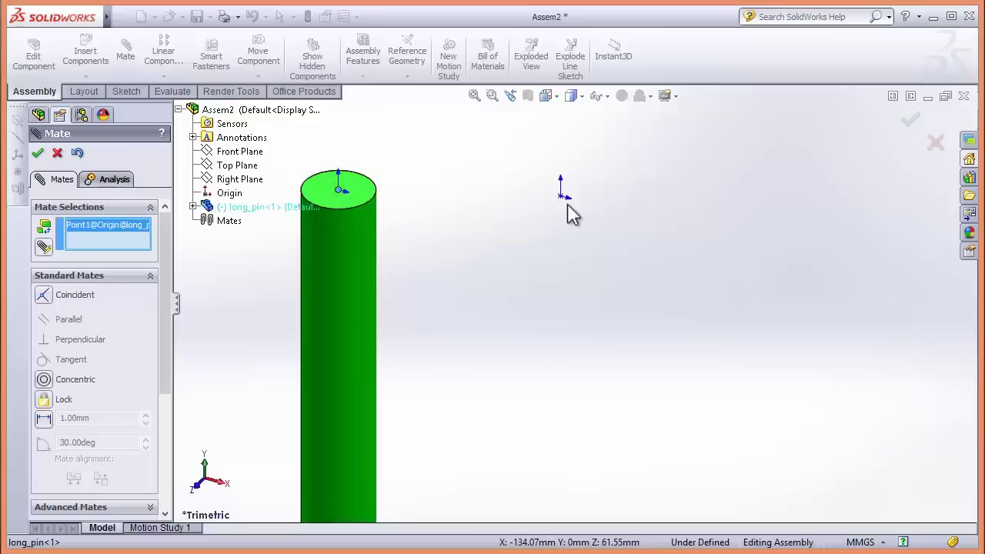
pyautogui.click(563, 202)
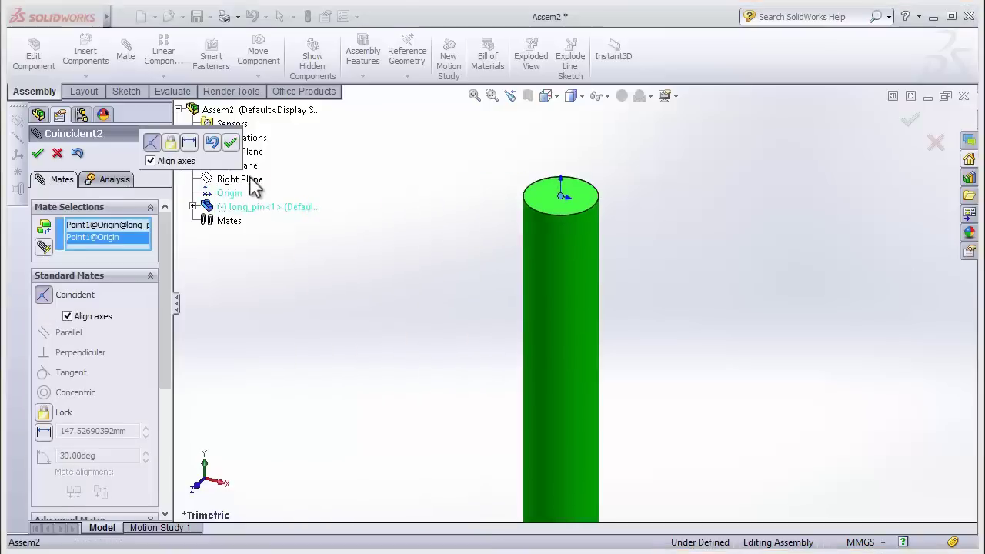
pyautogui.click(230, 144)
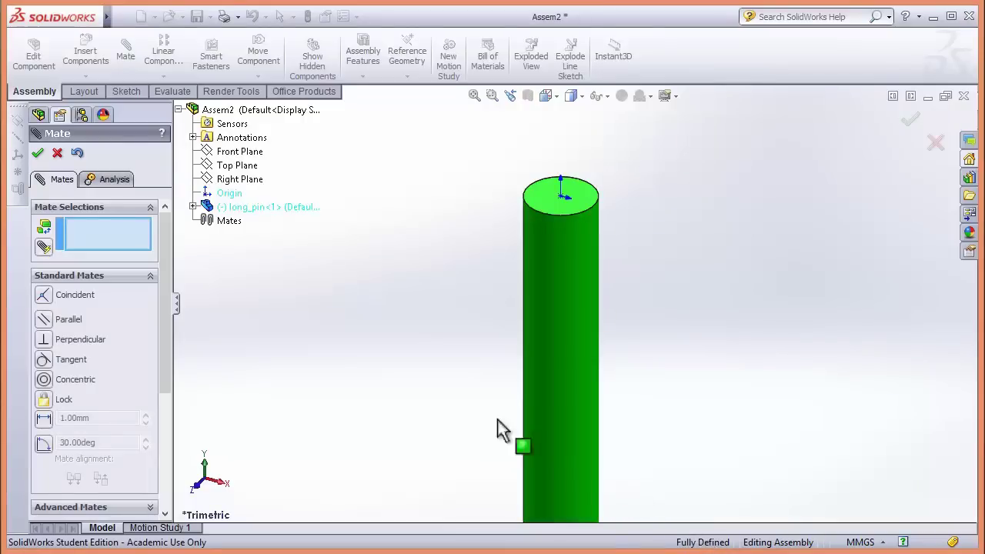
pyautogui.click(39, 152)
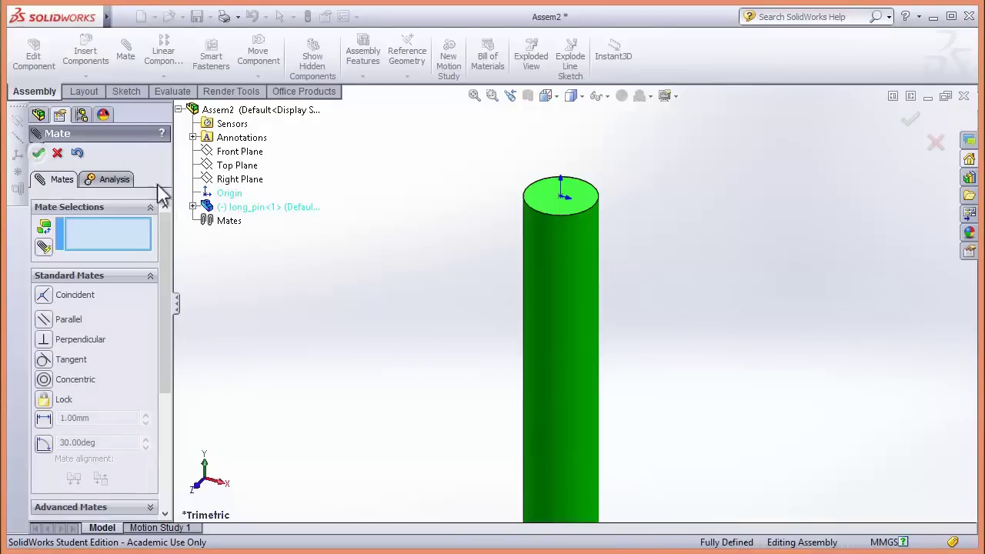
pyautogui.press('f')
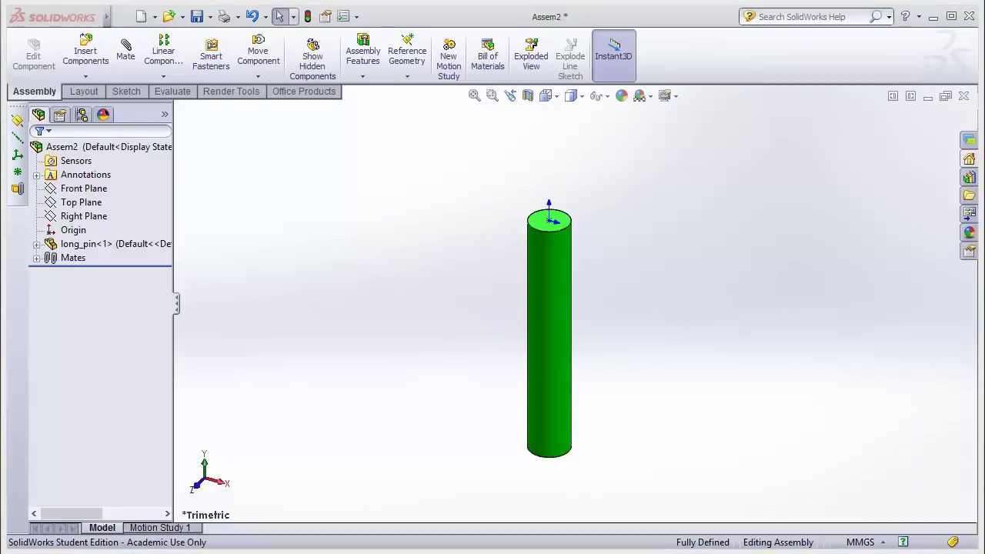
# Step: Insert the chain_link part beside the pin, accepting the default appearance conversion
pyautogui.click(96, 64)
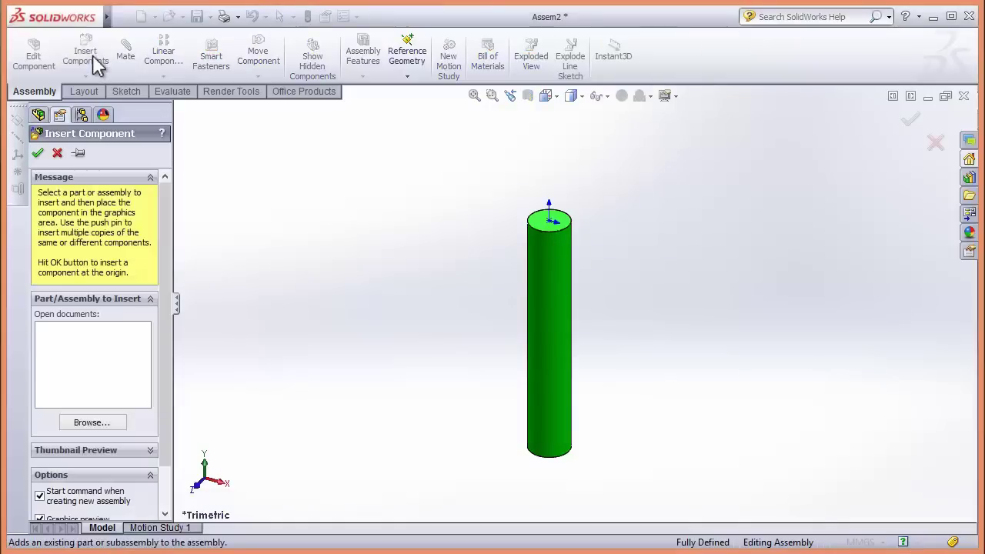
pyautogui.click(101, 427)
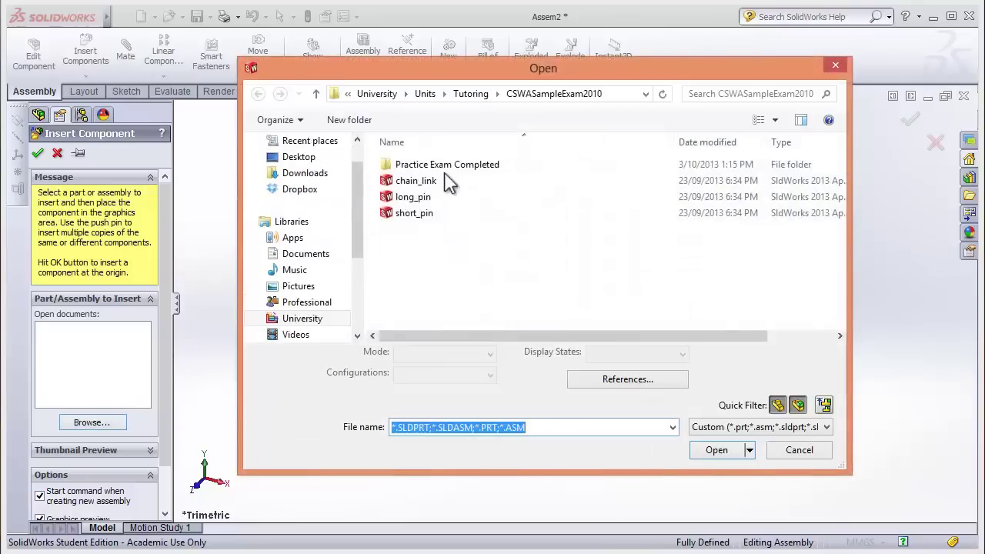
pyautogui.click(411, 181)
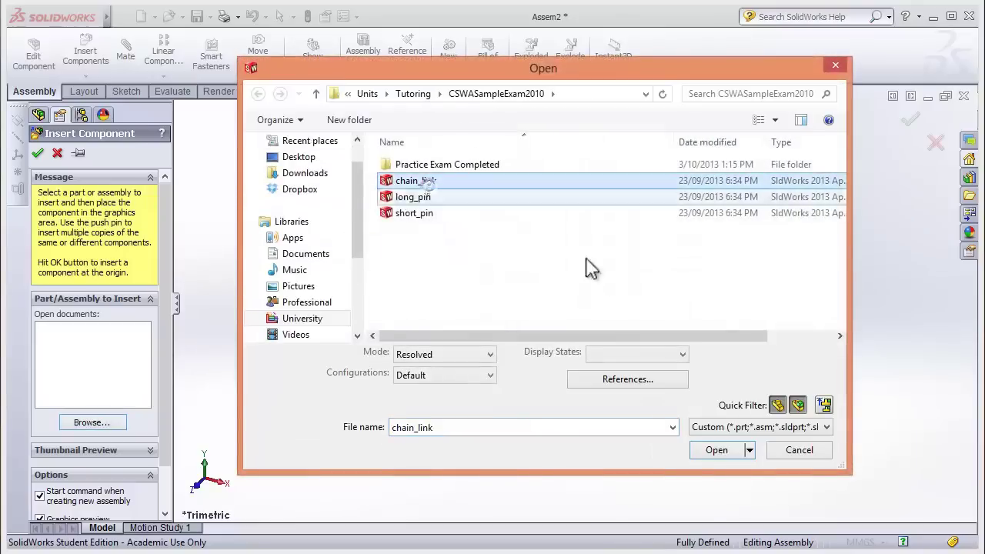
pyautogui.click(719, 451)
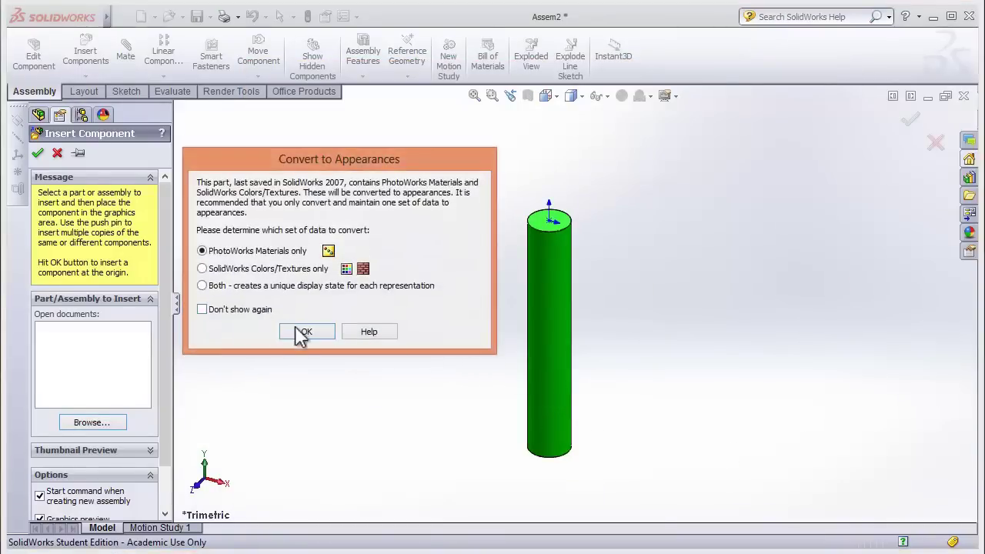
pyautogui.click(303, 332)
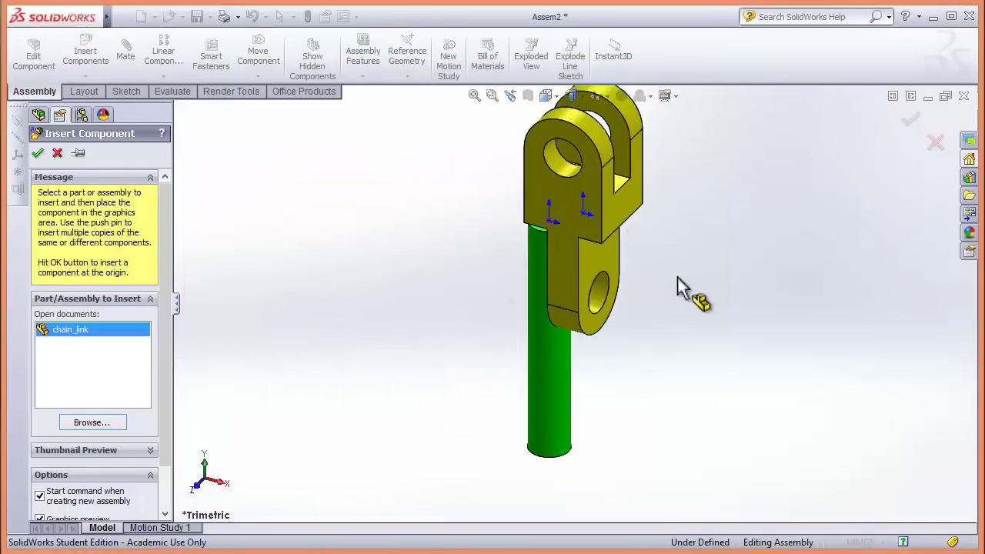
pyautogui.click(712, 354)
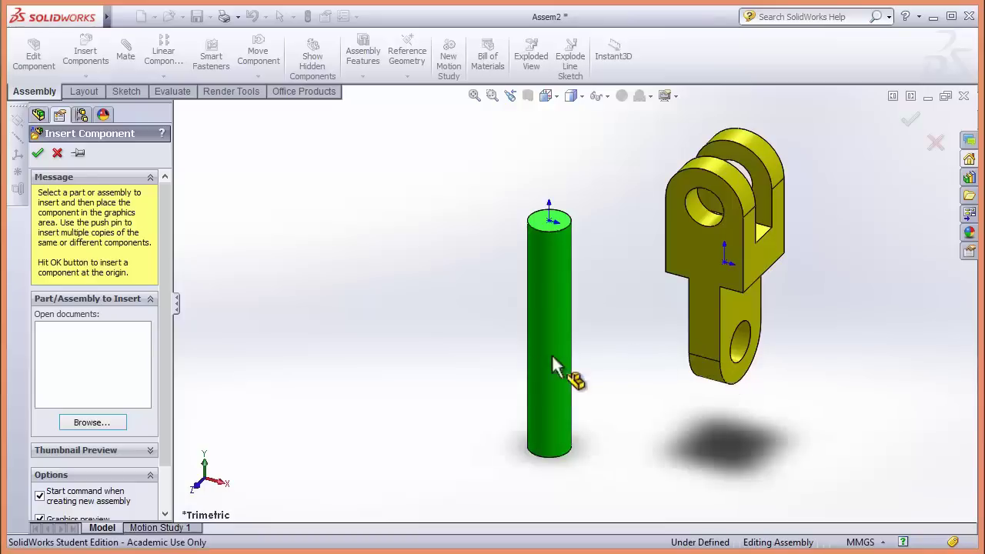
# Step: Move and rotate chain_link so it floats above the long pin
pyautogui.moveTo(751, 301)
pyautogui.mouseDown(button='middle')
pyautogui.moveTo(725, 312)
pyautogui.moveTo(748, 325)
pyautogui.moveTo(740, 313)
pyautogui.mouseUp(button='middle')
pyautogui.click(740, 313)
pyautogui.moveTo(696, 291)
pyautogui.mouseDown()
pyautogui.moveTo(626, 323)
pyautogui.moveTo(701, 319)
pyautogui.moveTo(687, 281)
pyautogui.mouseUp()
pyautogui.moveTo(687, 304)
pyautogui.mouseDown(button='right')
pyautogui.moveTo(751, 331)
pyautogui.moveTo(713, 225)
pyautogui.moveTo(634, 240)
pyautogui.moveTo(646, 333)
pyautogui.moveTo(741, 321)
pyautogui.moveTo(742, 240)
pyautogui.moveTo(669, 260)
pyautogui.moveTo(657, 311)
pyautogui.moveTo(588, 321)
pyautogui.moveTo(612, 273)
pyautogui.moveTo(666, 244)
pyautogui.moveTo(691, 291)
pyautogui.moveTo(692, 323)
pyautogui.moveTo(708, 286)
pyautogui.moveTo(673, 300)
pyautogui.mouseUp(button='right')
pyautogui.moveTo(673, 300); pyautogui.dragTo(709, 269)
pyautogui.click(671, 346)
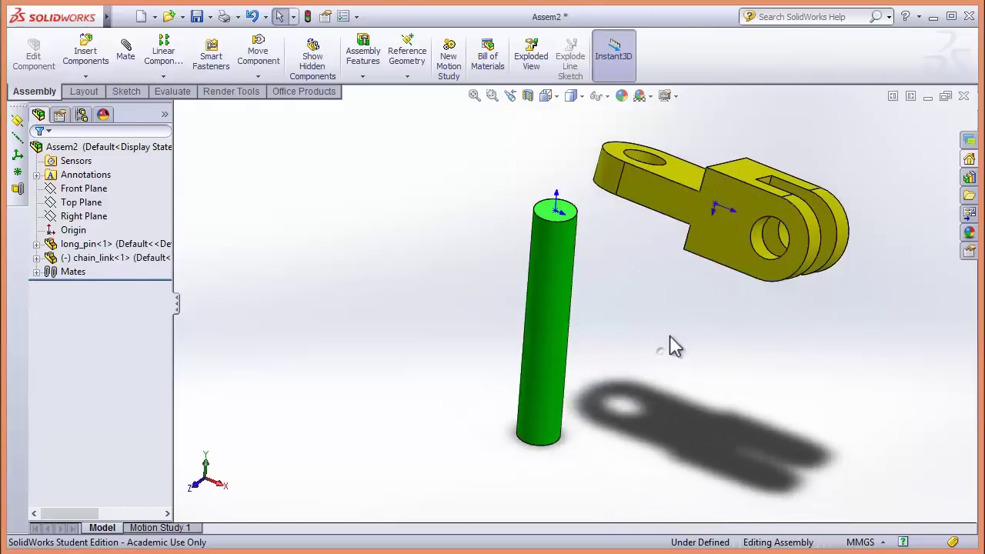
pyautogui.scroll(-2, 620, 274)
pyautogui.scroll(1, 631, 193)
pyautogui.scroll(-1, 675, 129)
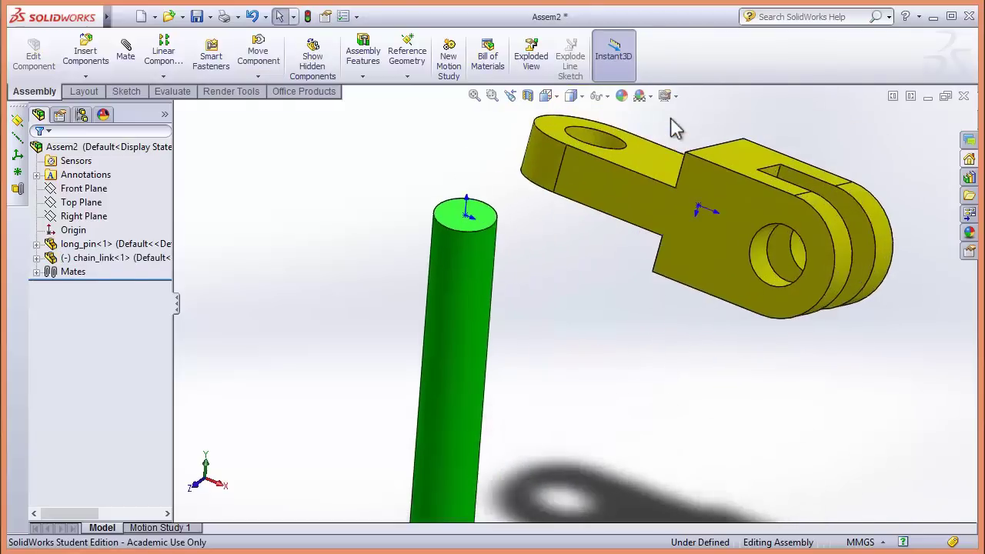
pyautogui.click(639, 163)
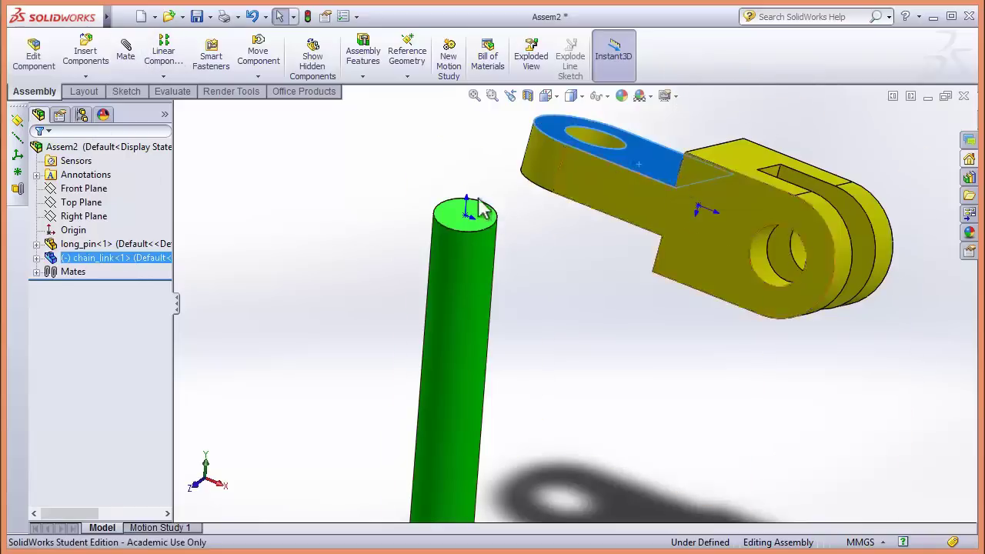
# Step: Mate the chain link's top face coincident with the pin's top face
pyautogui.keyDown('ctrl'); pyautogui.click(452, 221); pyautogui.keyUp('ctrl')
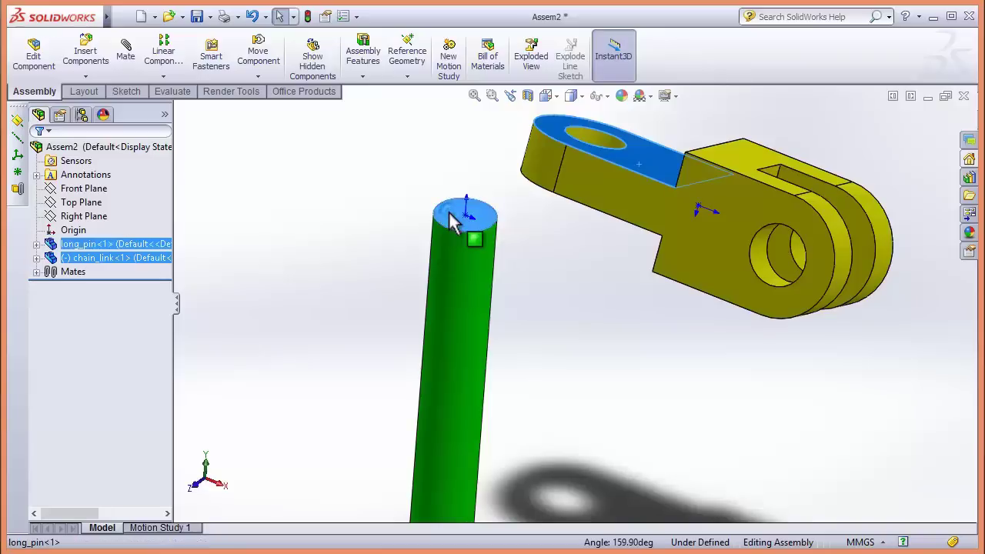
pyautogui.click(125, 51)
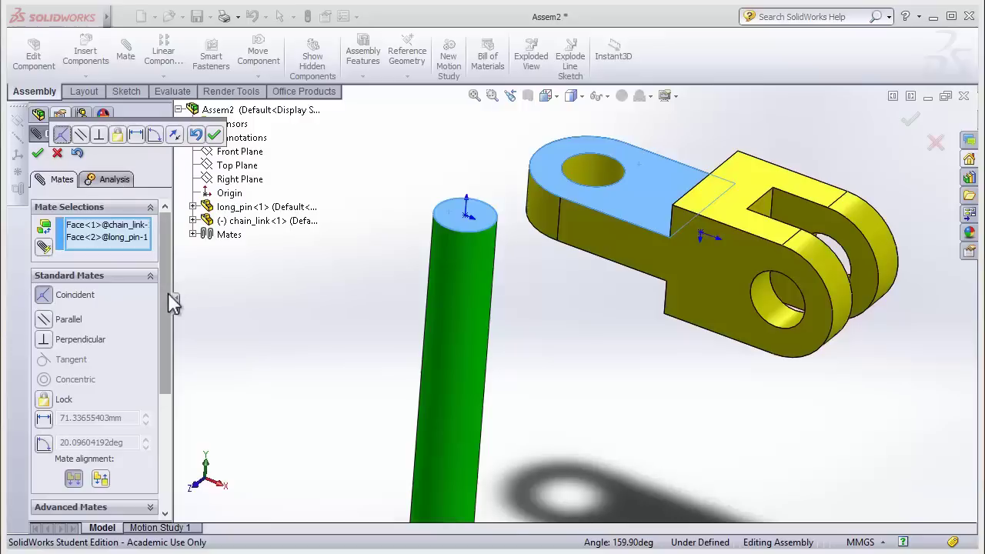
pyautogui.press('Return')
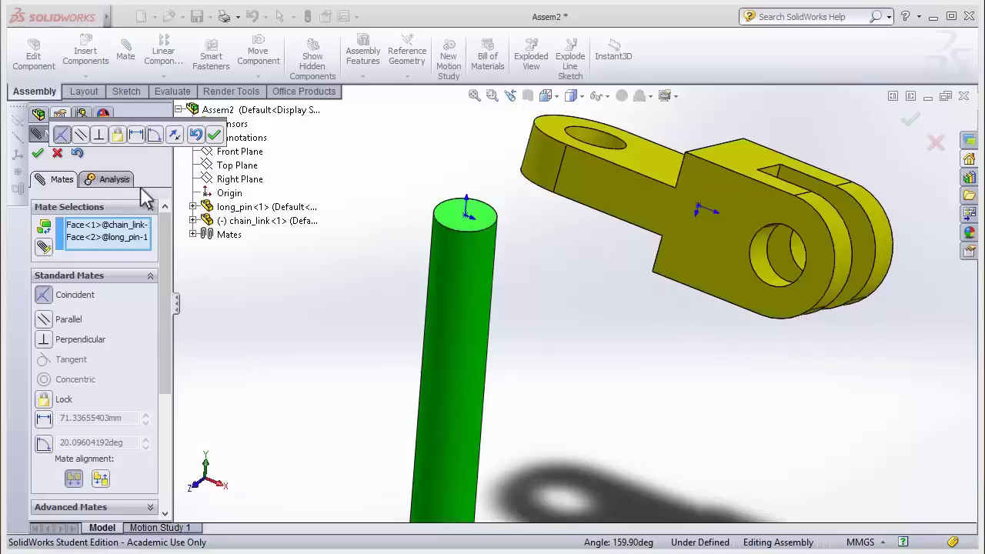
pyautogui.press('Return')
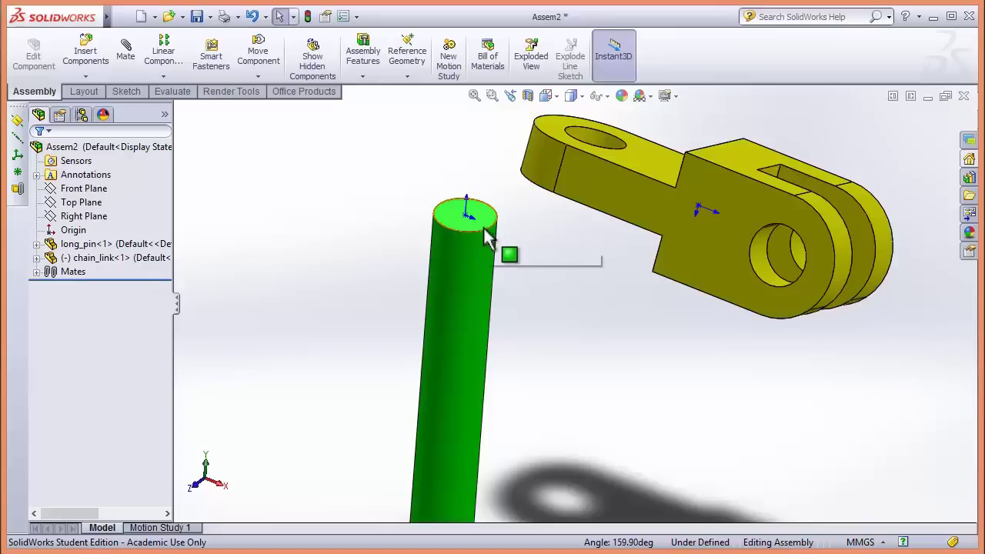
# Step: Center the link's end hole on the pin with a coincident mate, then swivel-test it
pyautogui.click(485, 235)
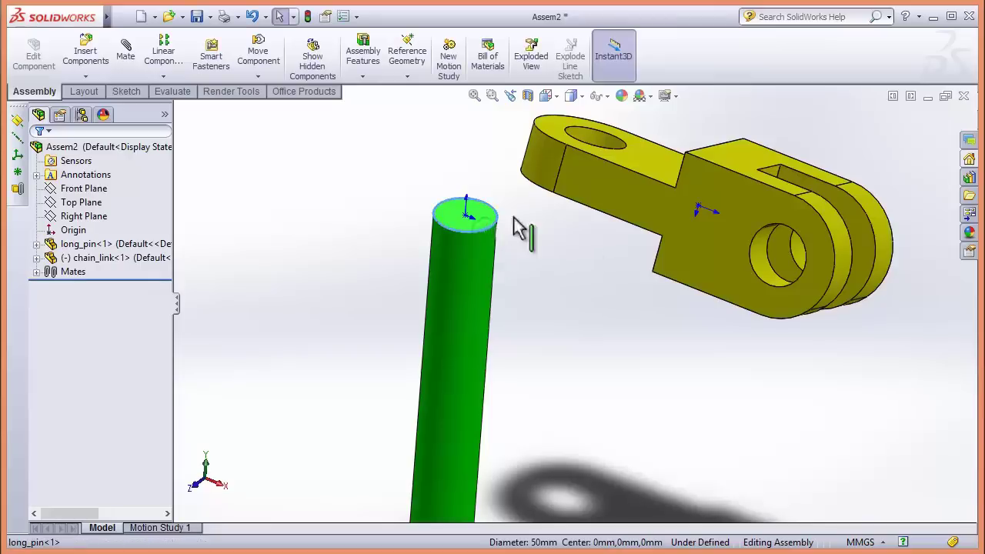
pyautogui.keyDown('ctrl'); pyautogui.click(601, 146); pyautogui.keyUp('ctrl')
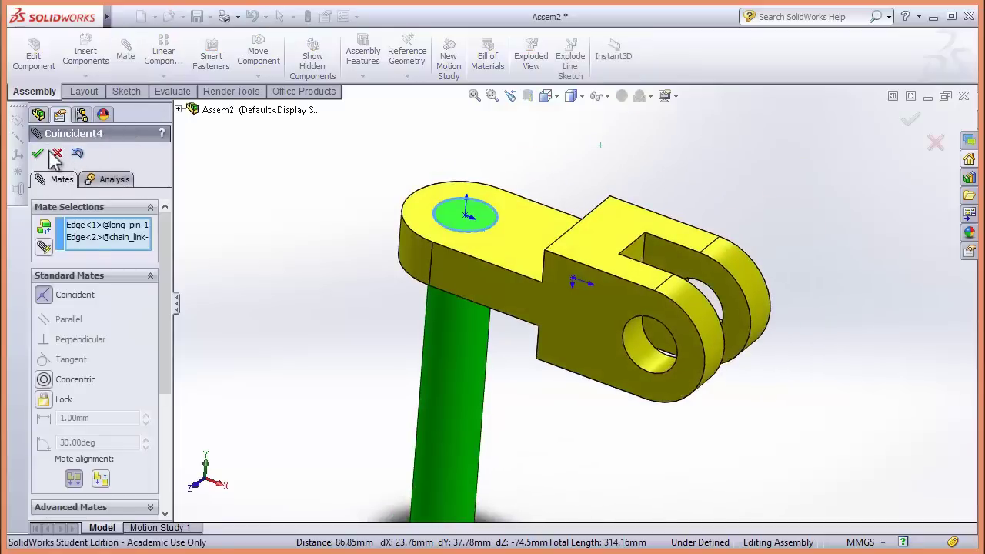
pyautogui.click(40, 153)
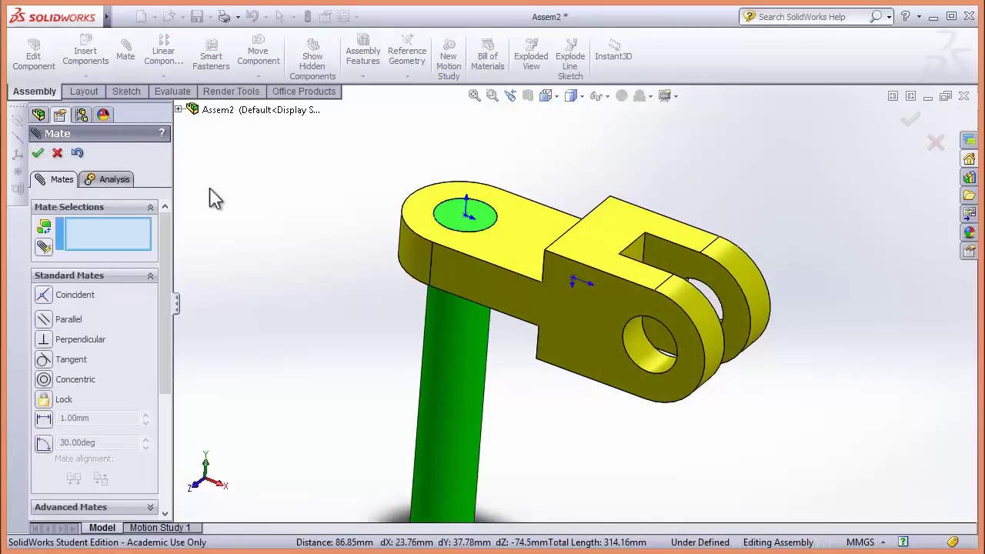
pyautogui.press('f')
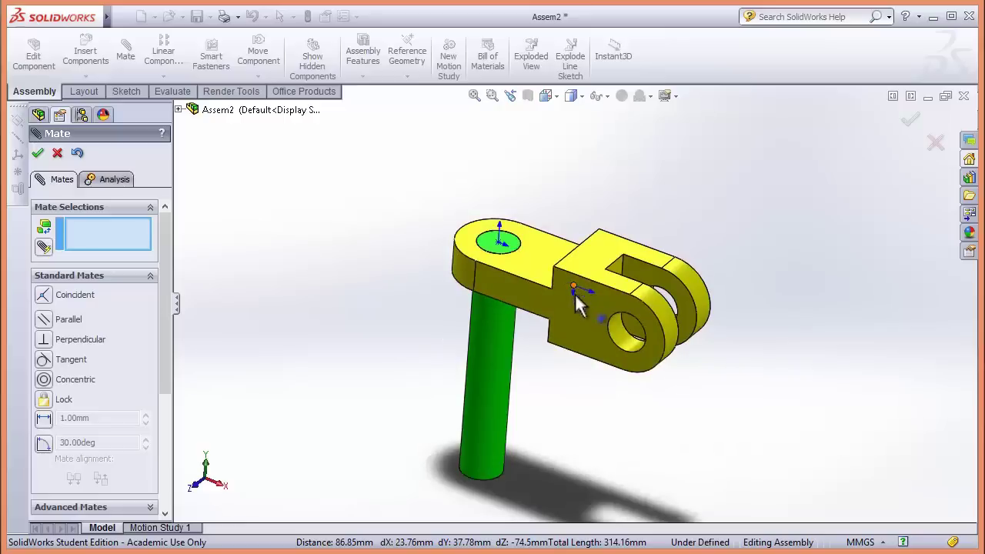
pyautogui.moveTo(568, 327); pyautogui.dragTo(372, 306)
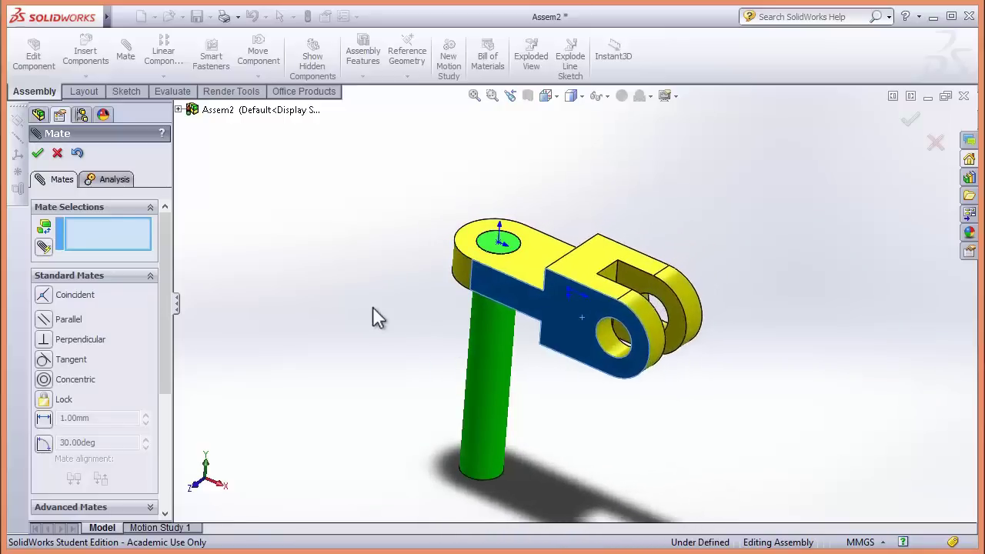
pyautogui.hotkey('alt', 'Tab')
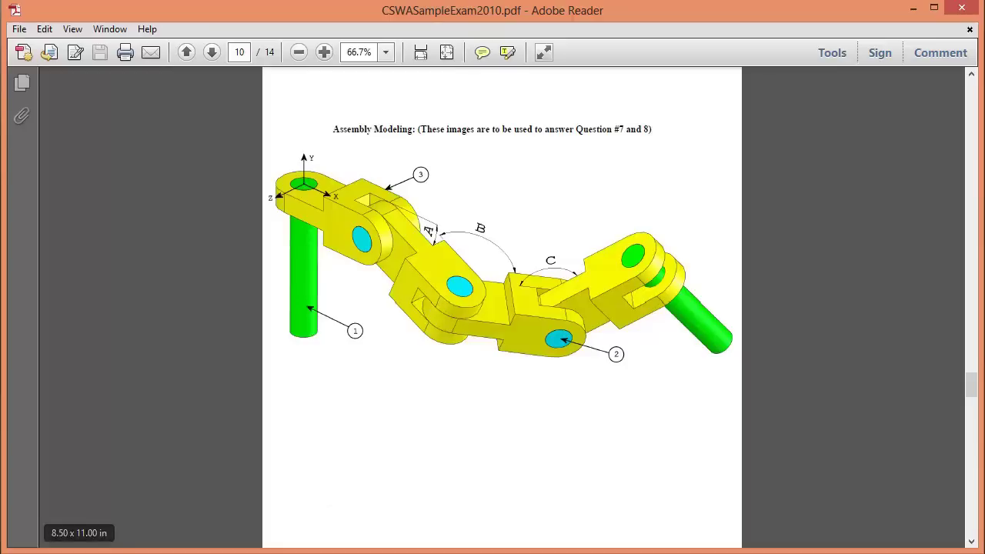
pyautogui.hotkey('alt', 'Tab')
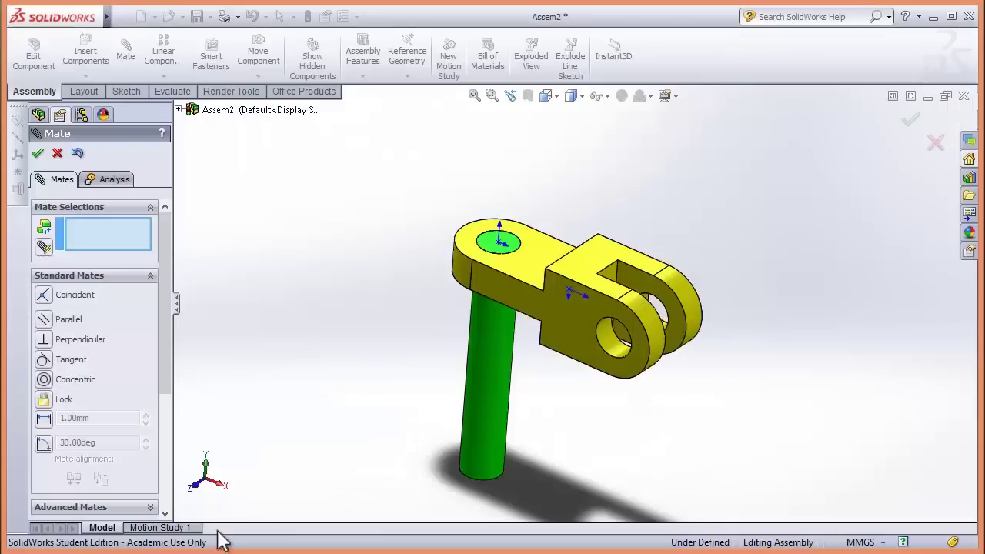
# Step: Cancel the empty mate and Ctrl-drag chain_link<1> to add a second copy, chain_link<2>
pyautogui.click(58, 153)
pyautogui.scroll(-2, 575, 302)
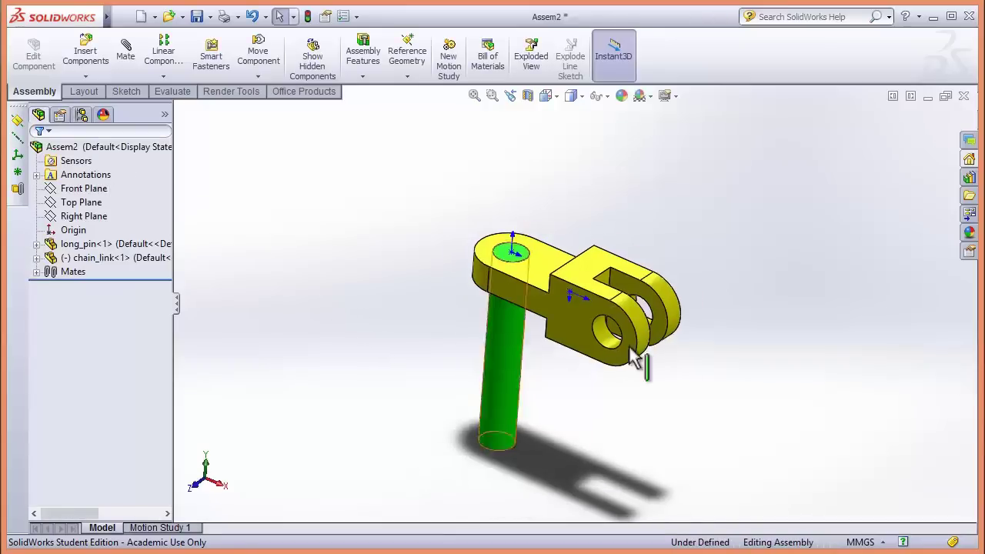
pyautogui.scroll(-2, 776, 433)
pyautogui.scroll(2, 620, 475)
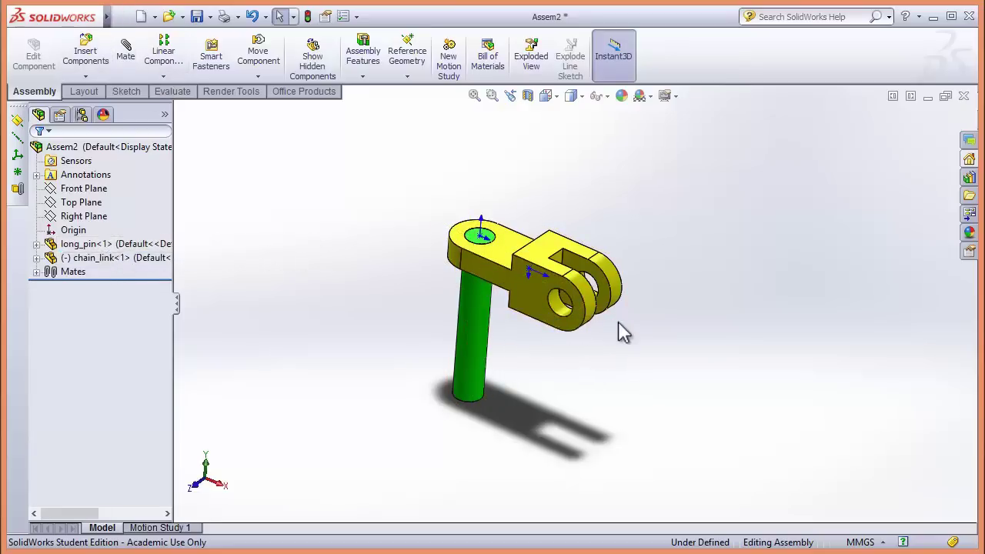
pyautogui.rightClick(138, 257)
pyautogui.click(93, 244)
pyautogui.moveTo(93, 244); pyautogui.dragTo(301, 282)
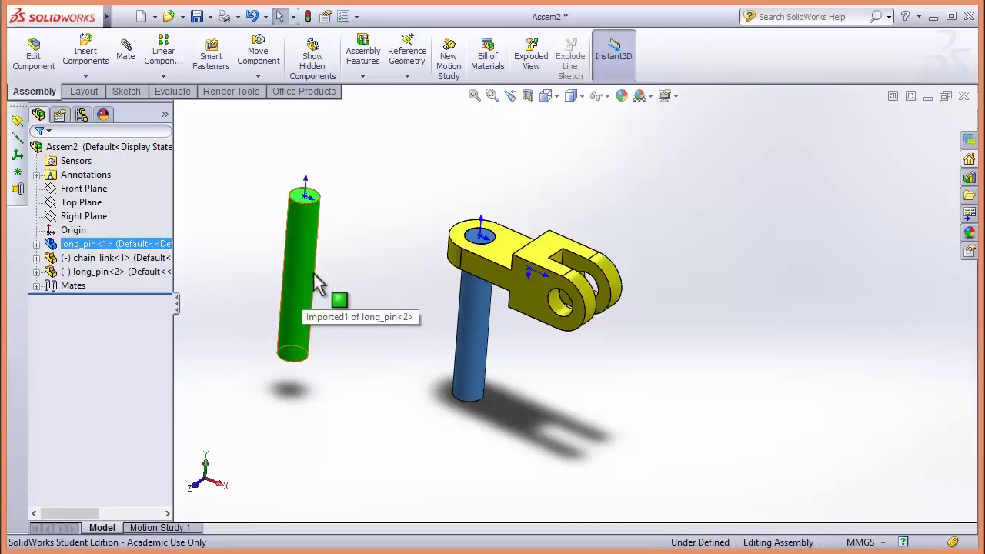
pyautogui.hotkey('ctrl', 'z')
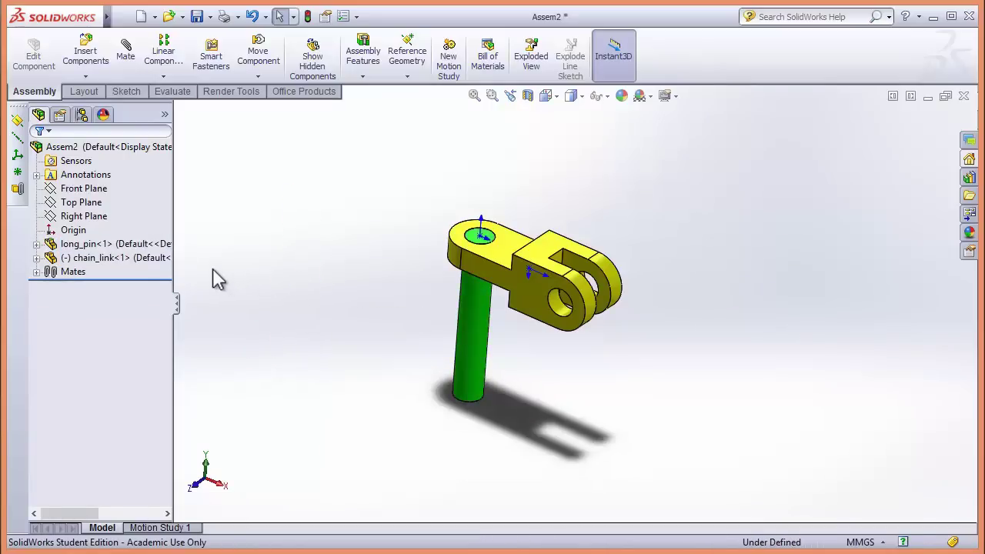
pyautogui.moveTo(128, 258); pyautogui.dragTo(739, 343)
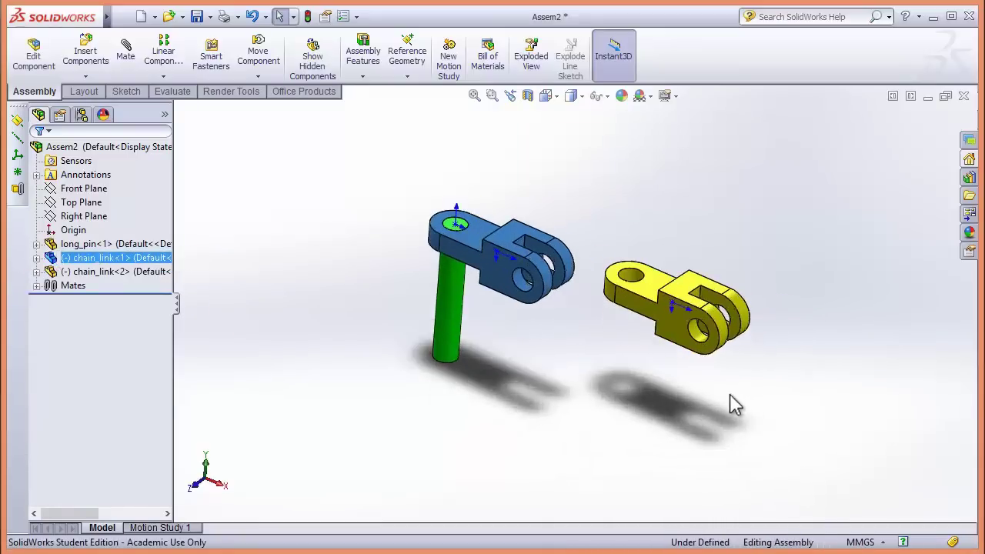
# Step: Mate the second link's hole edge coincident with the first link's end hole, with flipped alignment
pyautogui.click(797, 251)
pyautogui.scroll(-2, 597, 292)
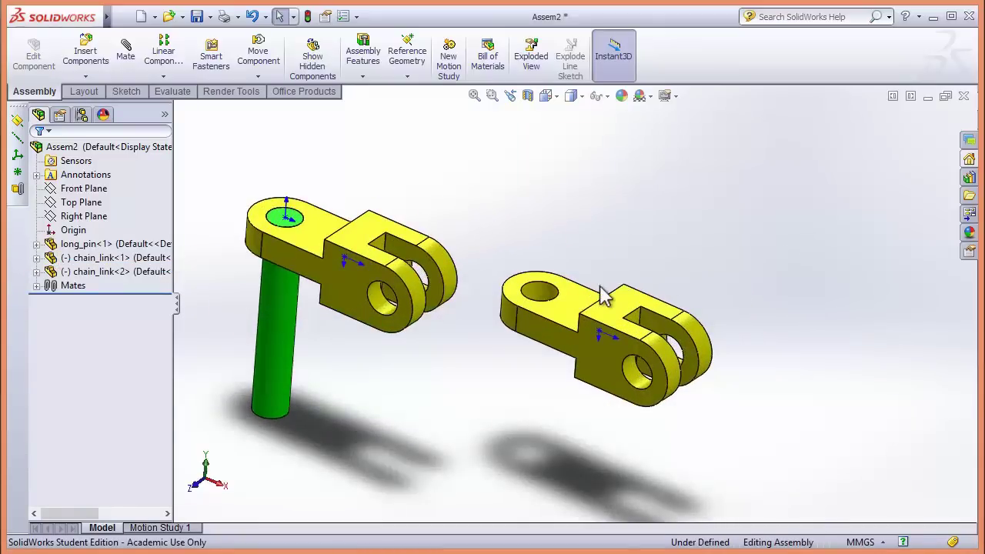
pyautogui.scroll(-1, 523, 308)
pyautogui.click(533, 306)
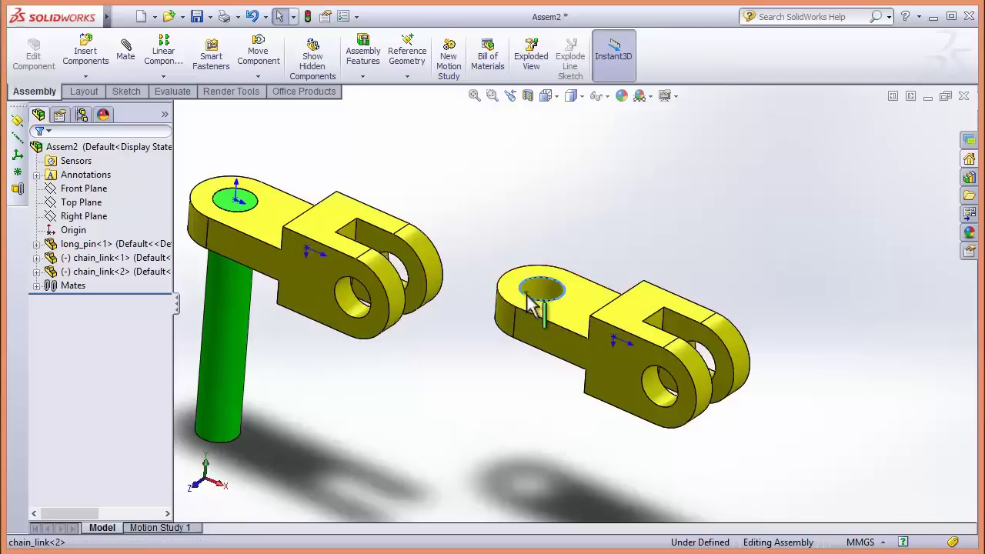
pyautogui.keyDown('ctrl'); pyautogui.click(362, 308); pyautogui.keyUp('ctrl')
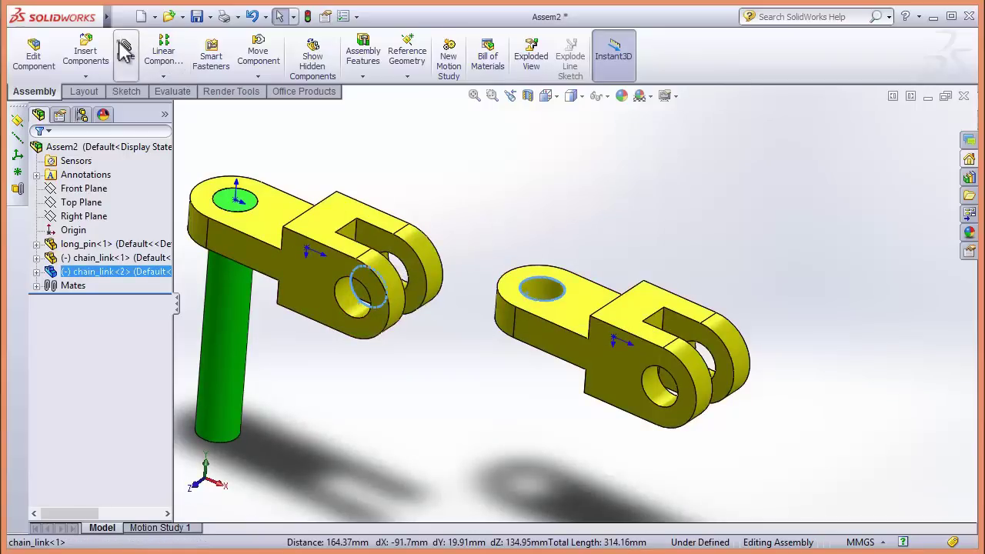
pyautogui.click(138, 66)
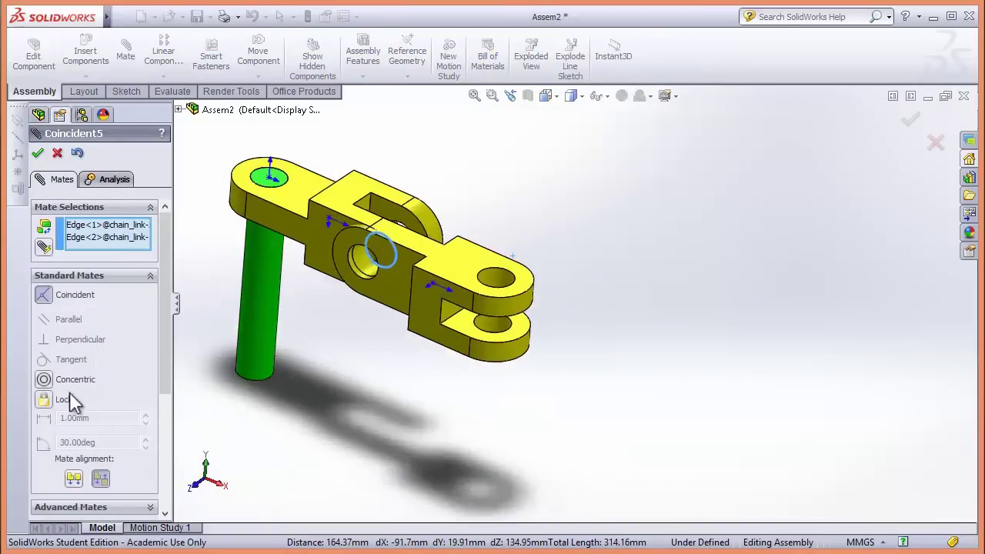
pyautogui.click(73, 478)
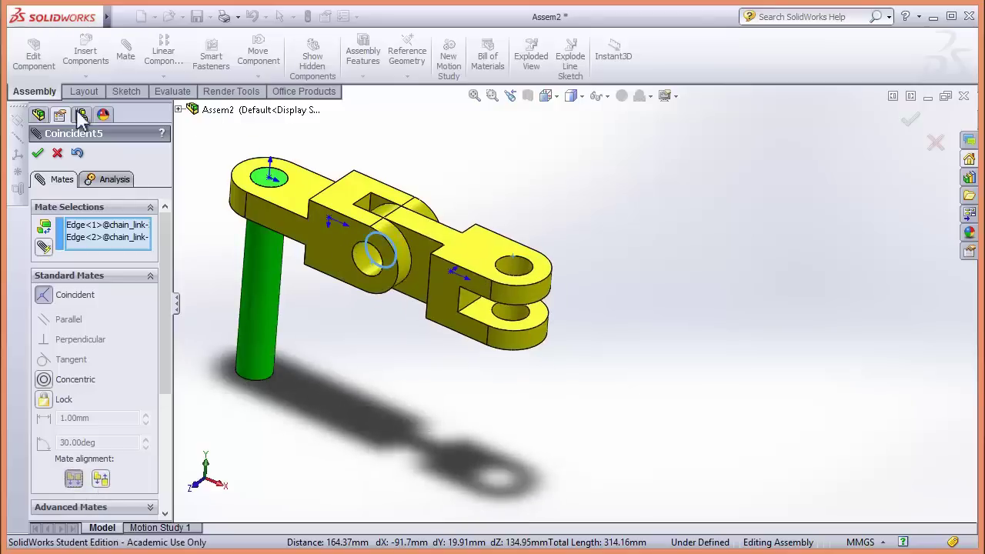
pyautogui.click(39, 153)
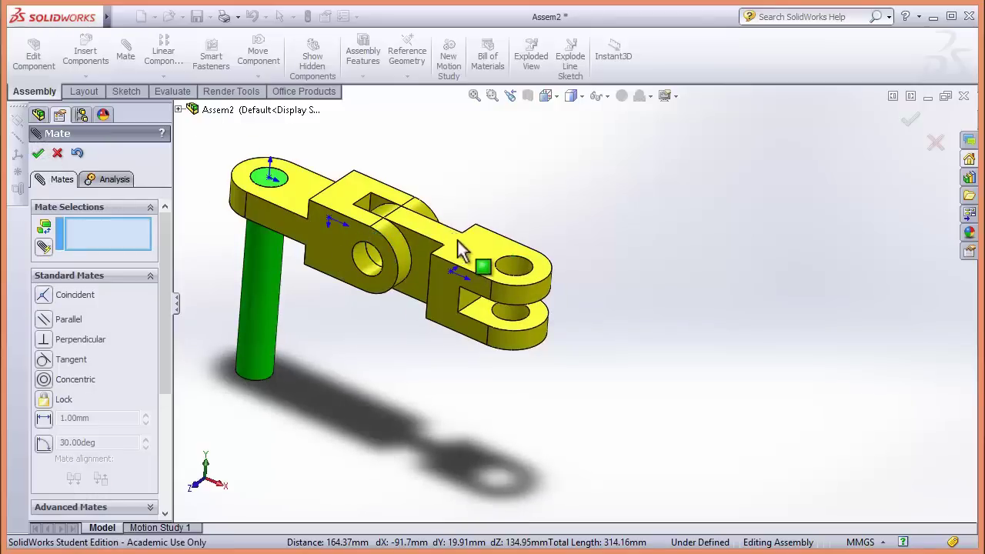
# Step: Swing the second link around its joint, then Ctrl-drag a third chain link copy into the assembly
pyautogui.moveTo(456, 286); pyautogui.dragTo(534, 285)
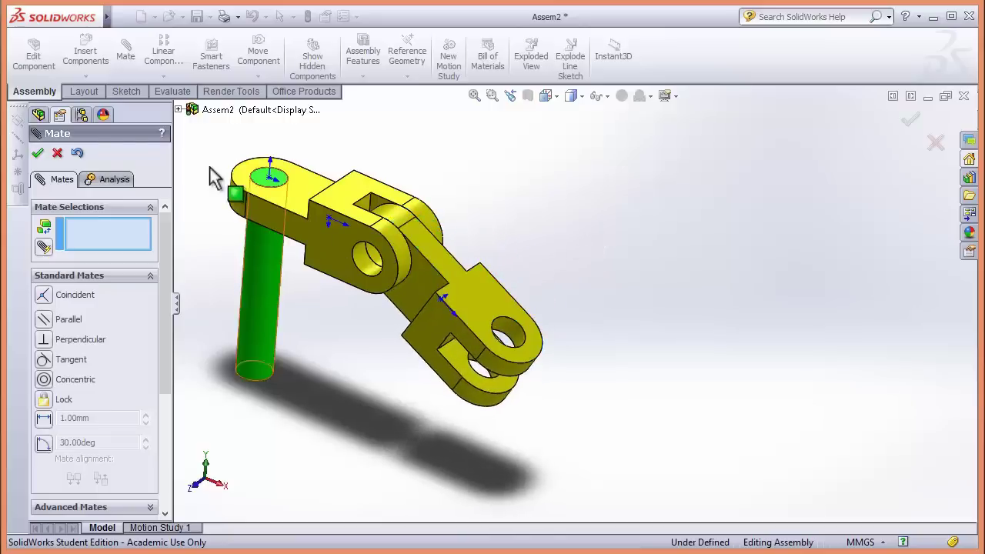
pyautogui.click(60, 153)
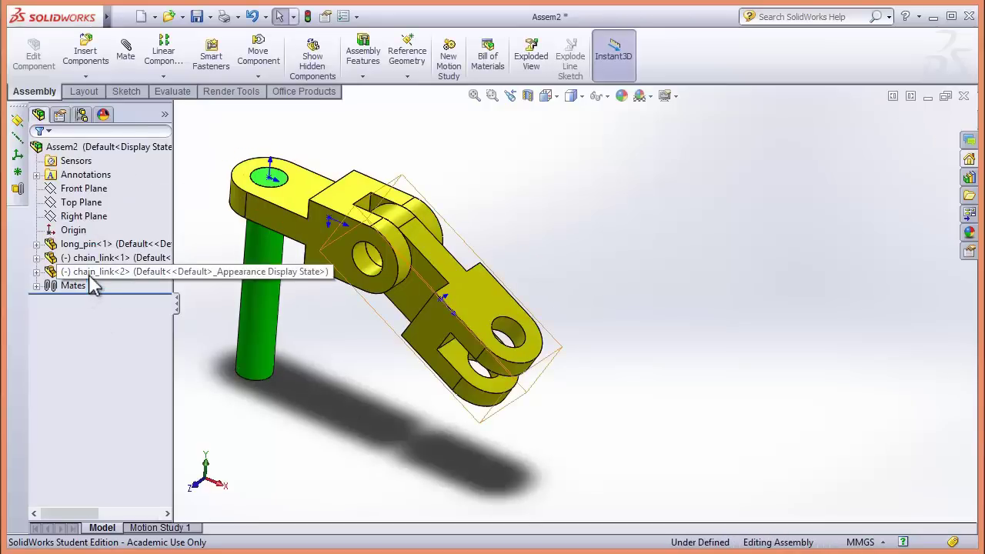
pyautogui.moveTo(258, 312); pyautogui.dragTo(665, 327)
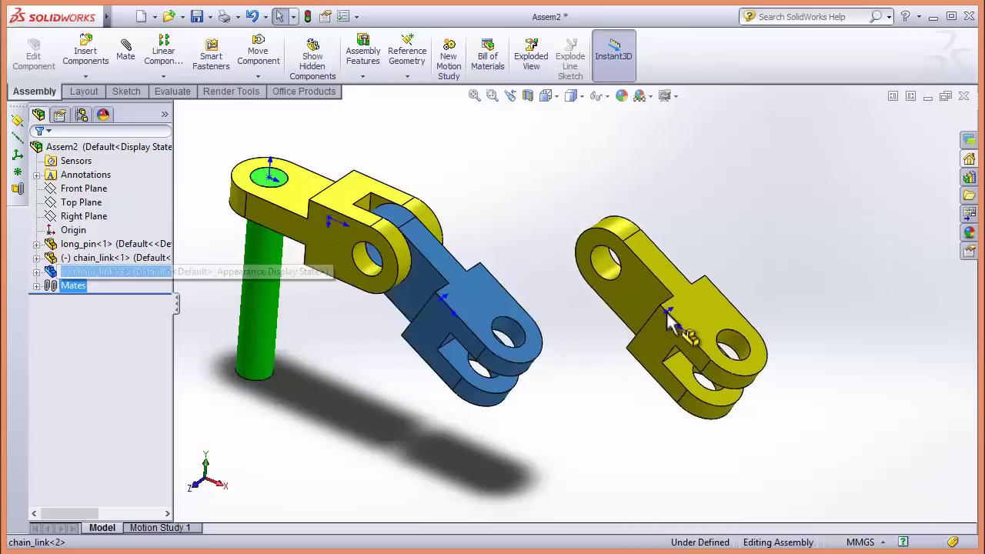
# Step: After checking the exam PDF, mate chain_link<3>'s hole edge coincident to the chain's free end, flipped
pyautogui.click(596, 402)
pyautogui.scroll(2, 638, 479)
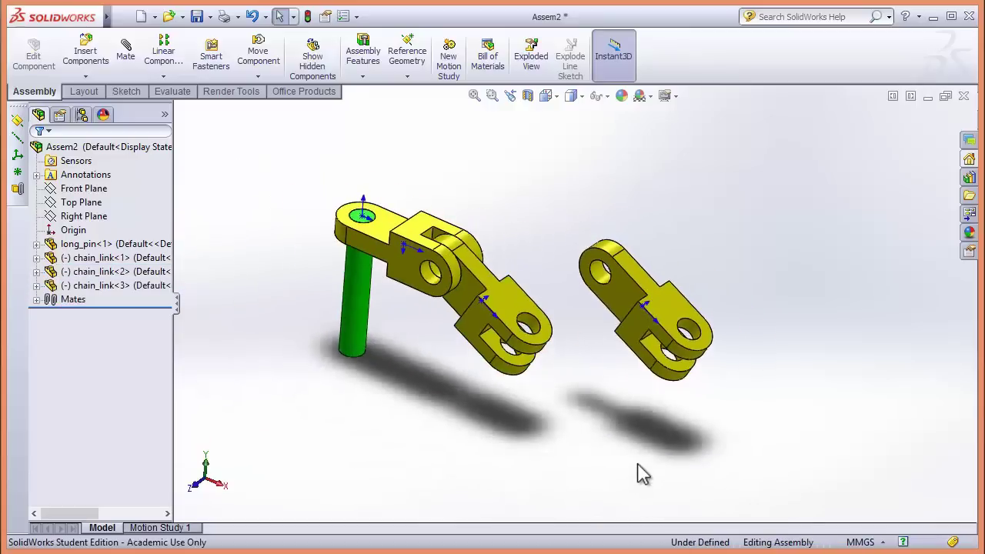
pyautogui.hotkey('alt', 'Tab')
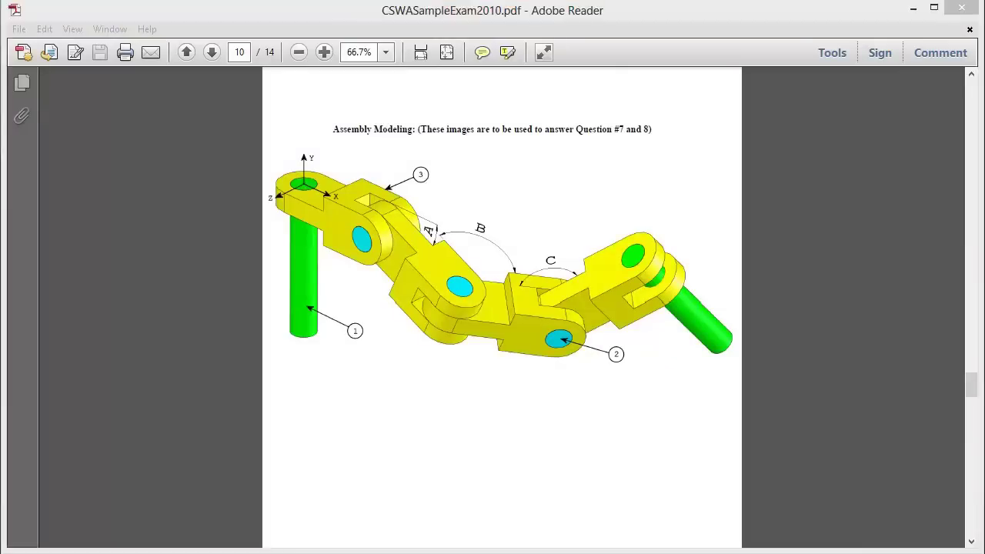
pyautogui.hotkey('alt', 'Tab')
pyautogui.scroll(-2, 585, 281)
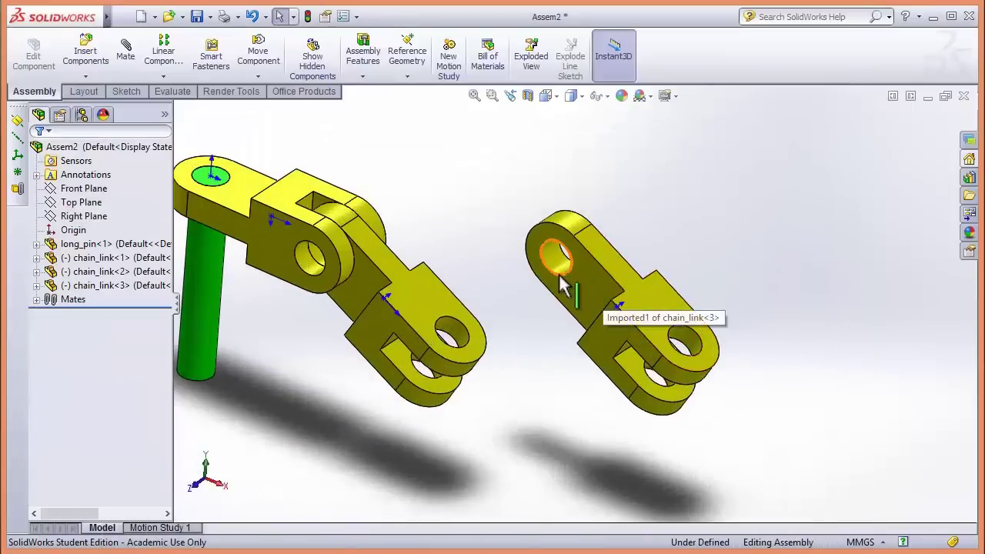
pyautogui.click(566, 271)
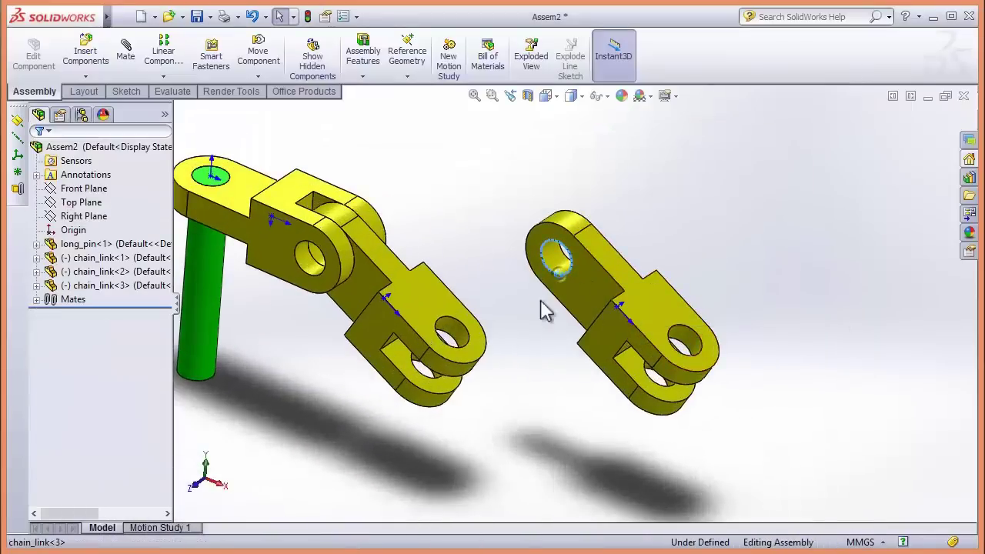
pyautogui.keyDown('ctrl'); pyautogui.click(432, 375); pyautogui.keyUp('ctrl')
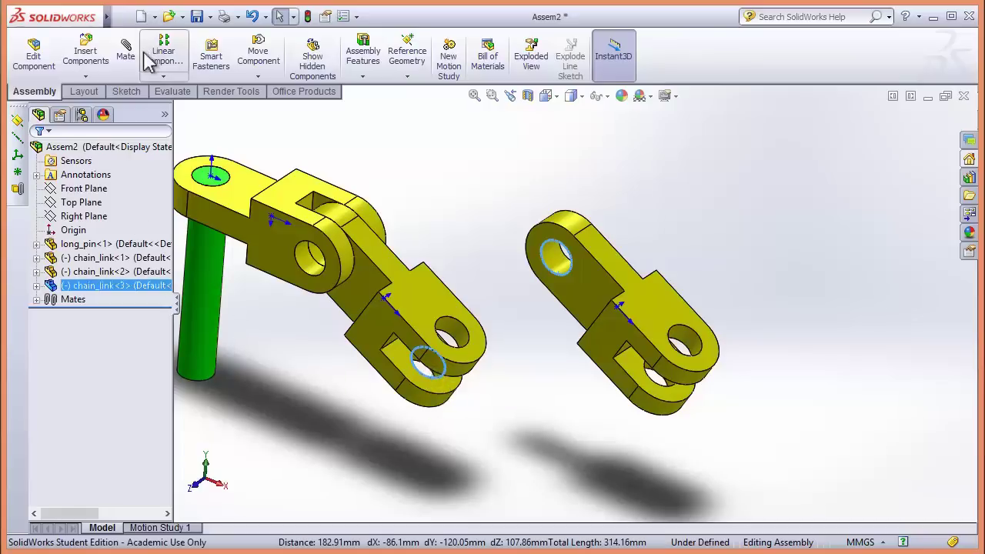
pyautogui.click(131, 76)
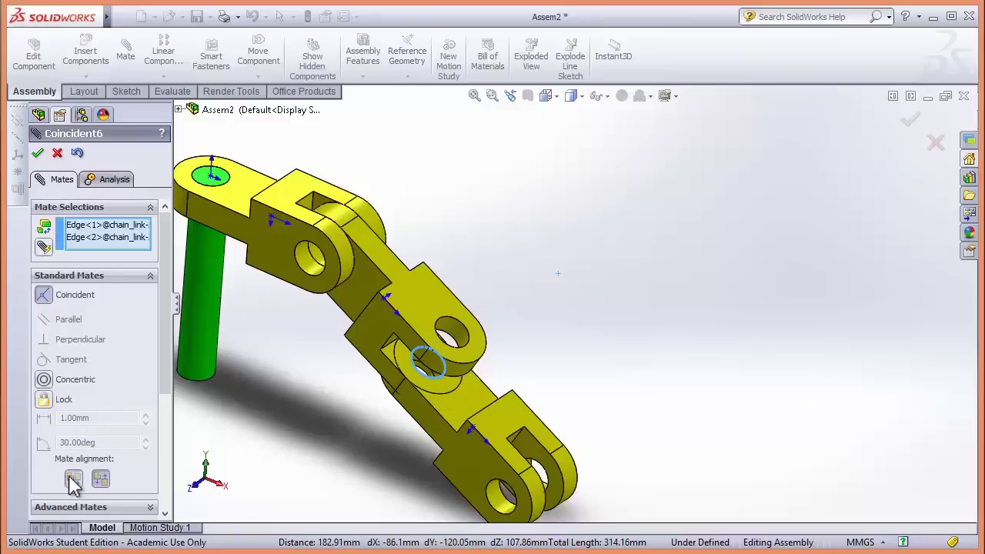
pyautogui.click(73, 479)
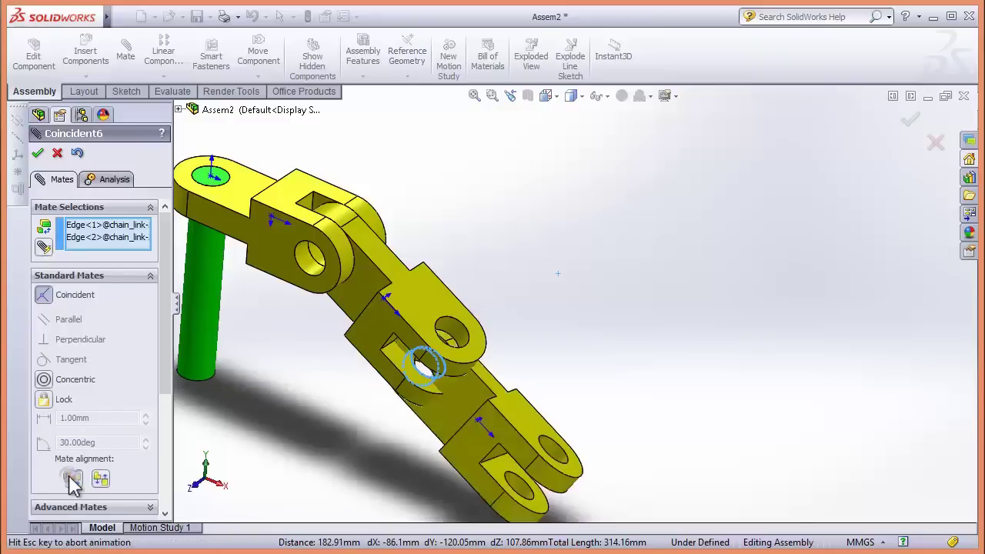
pyautogui.click(37, 152)
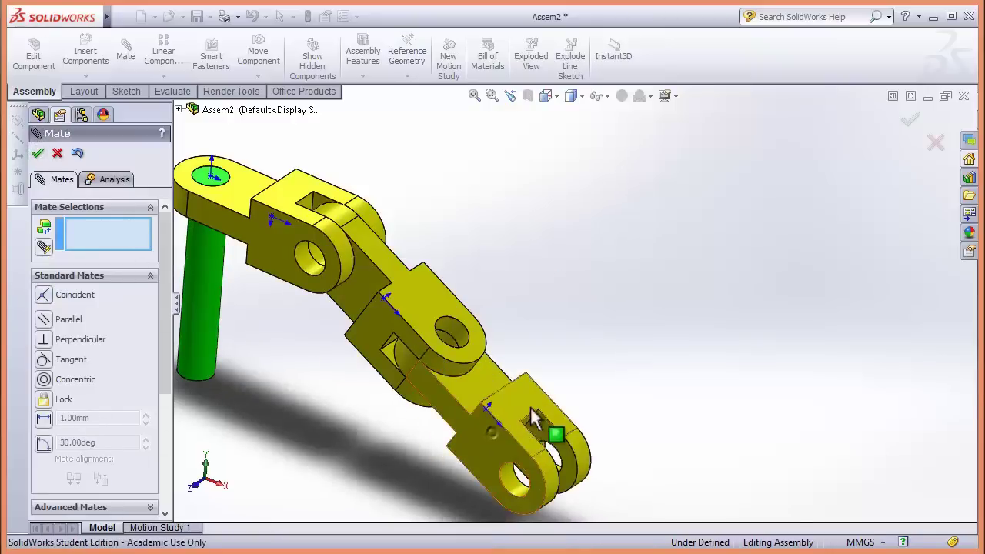
# Step: Rotate the end link upward around its joint and place a fourth chain link copy
pyautogui.moveTo(535, 418); pyautogui.dragTo(585, 400)
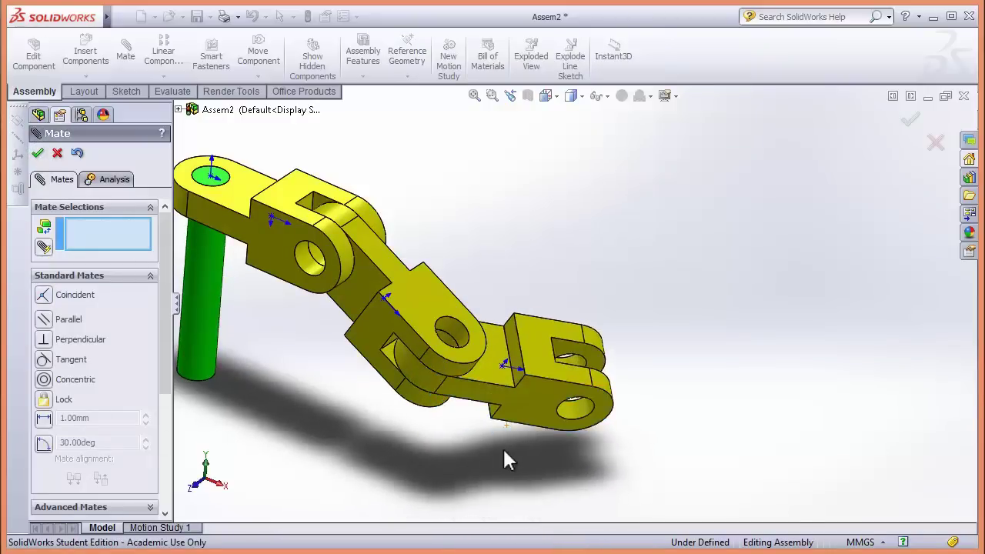
pyautogui.click(57, 153)
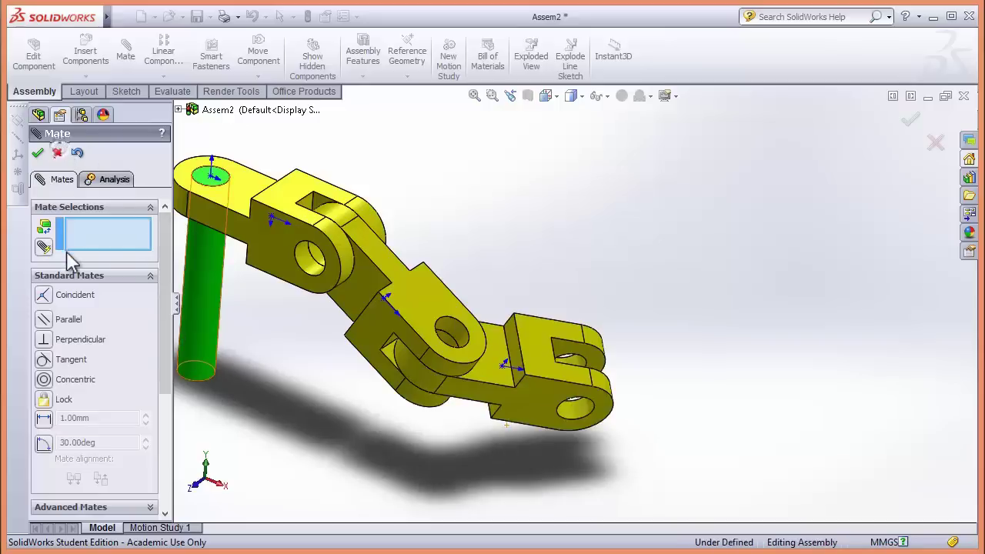
pyautogui.click(70, 258)
pyautogui.moveTo(72, 285); pyautogui.dragTo(735, 306)
# Step: Mate chain_link<4>'s hole edge coincident with the chain's free end hole, alignment flipped
pyautogui.click(682, 388)
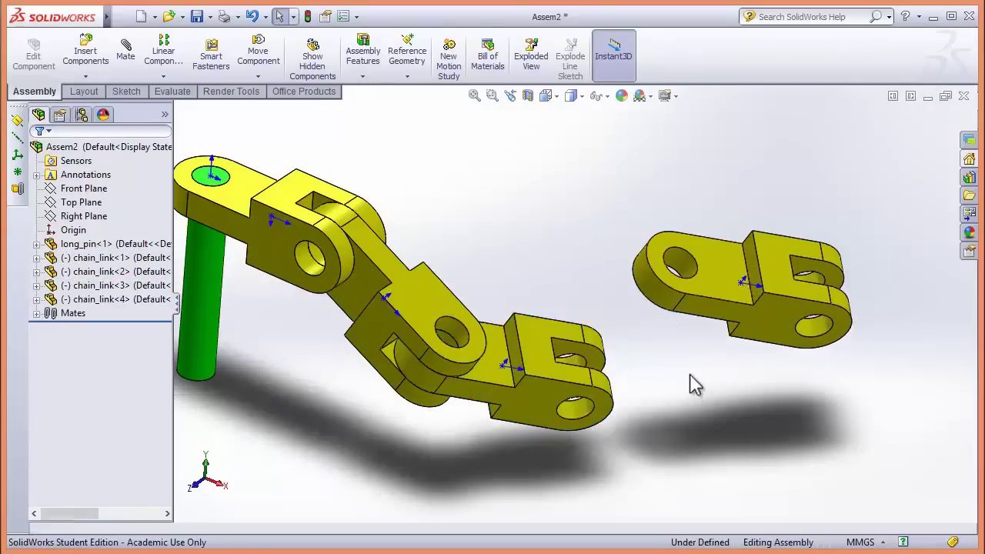
pyautogui.click(685, 275)
pyautogui.scroll(-2, 589, 439)
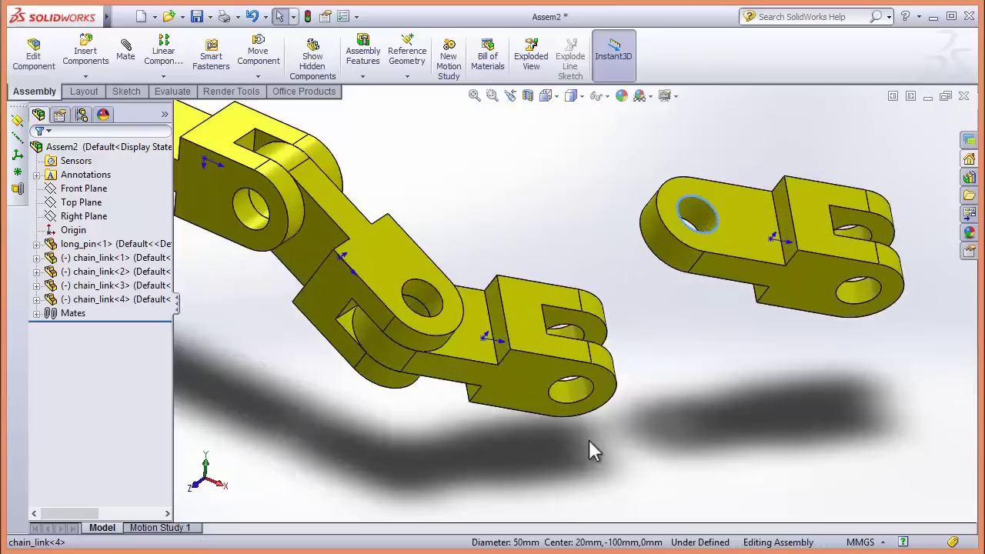
pyautogui.click(574, 383)
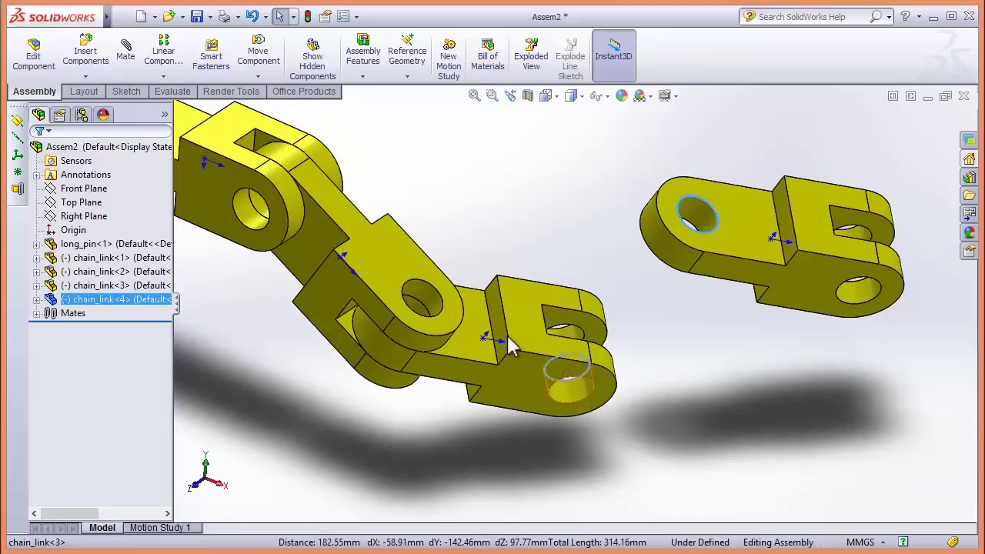
pyautogui.click(127, 77)
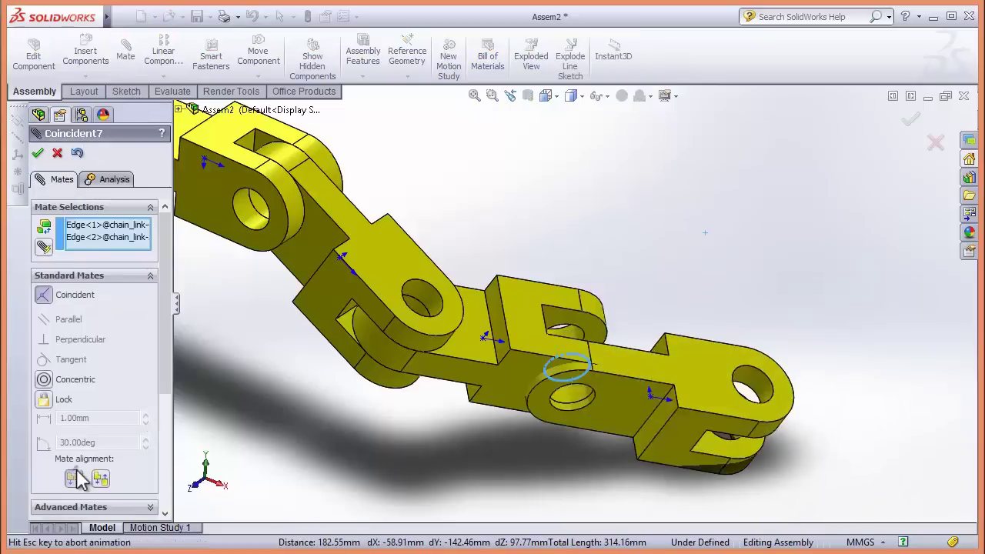
pyautogui.click(74, 478)
pyautogui.click(38, 153)
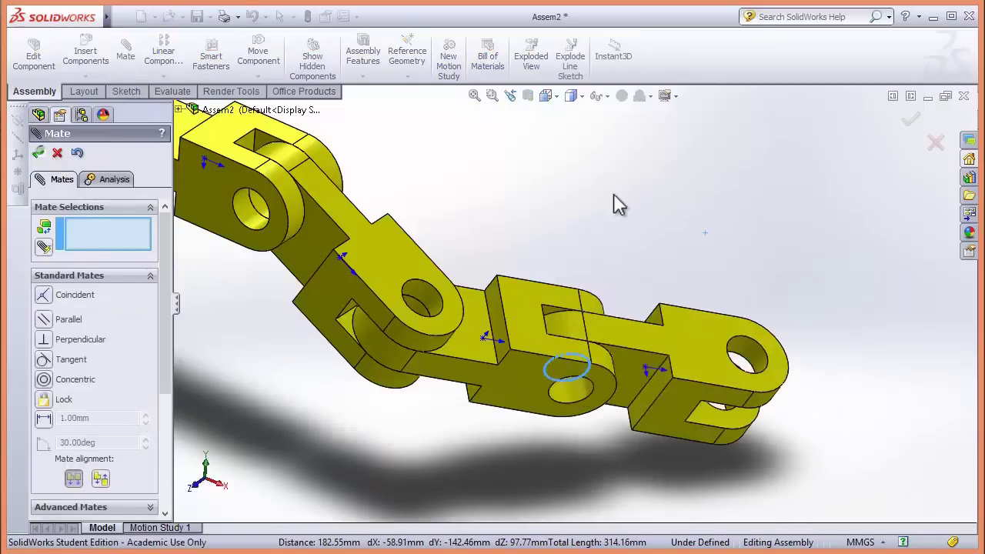
# Step: Swing the fourth link upward about its joint, comparing against the exam PDF picture
pyautogui.scroll(3, 671, 330)
pyautogui.moveTo(671, 344); pyautogui.dragTo(361, 428)
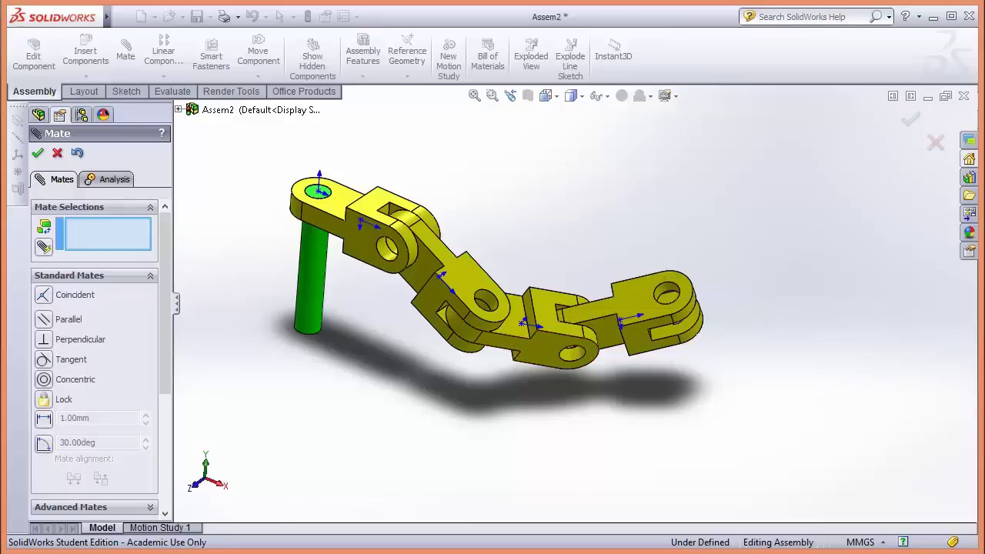
pyautogui.hotkey('alt', 'Tab')
pyautogui.hotkey('alt', 'Tab')
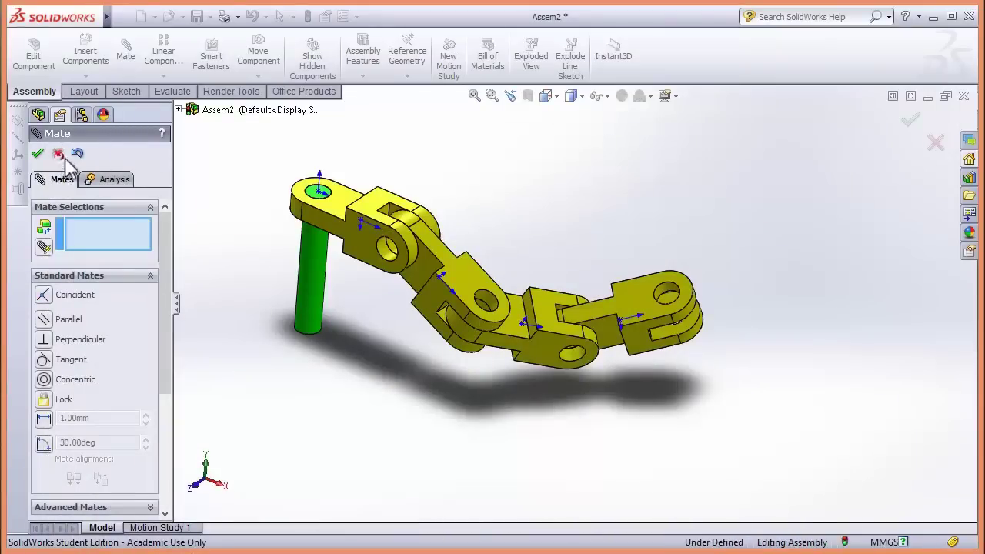
pyautogui.click(57, 152)
# Step: Add long_pin<3> and mate its top edge coincident with chain_link<4>'s free end hole
pyautogui.moveTo(100, 245); pyautogui.dragTo(775, 283)
pyautogui.scroll(-3, 738, 374)
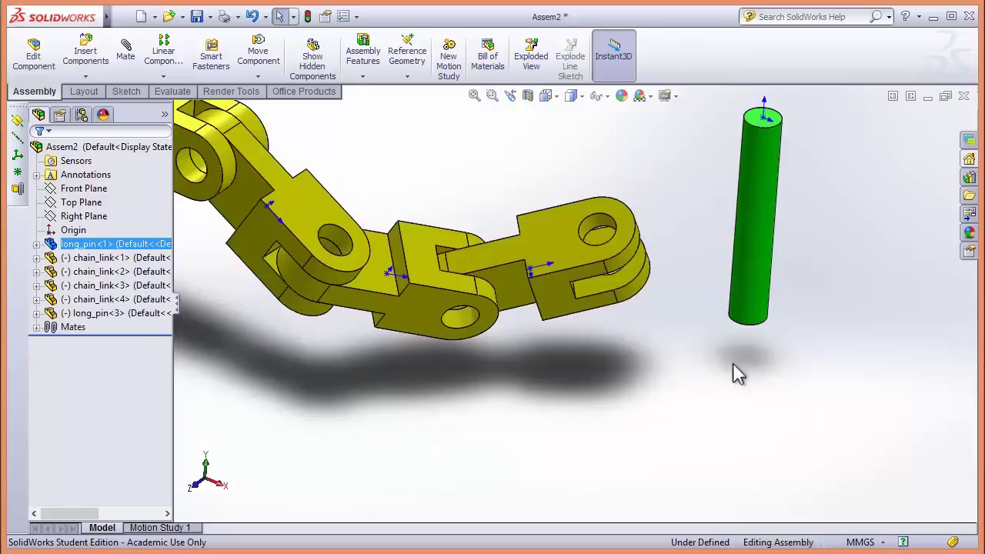
pyautogui.click(730, 227)
pyautogui.click(773, 120)
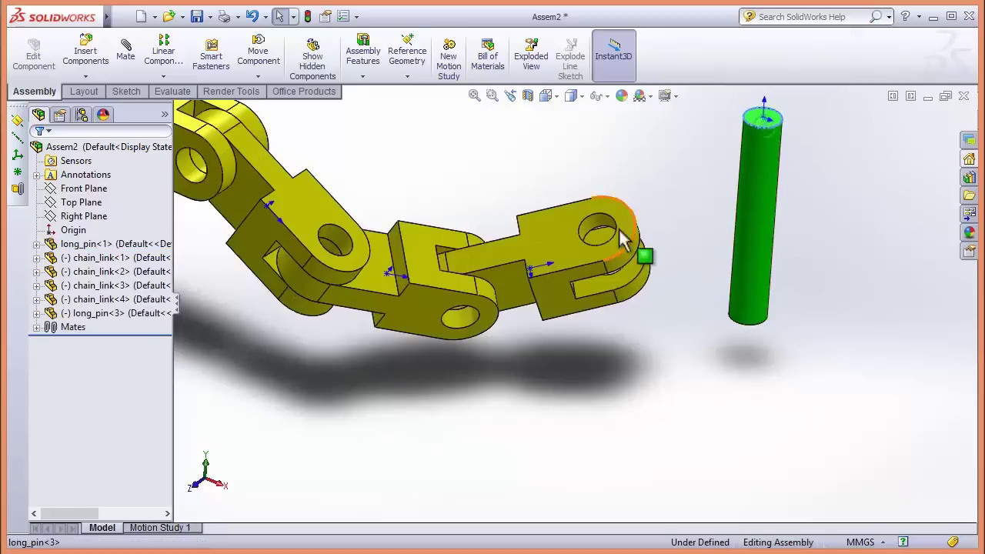
pyautogui.keyDown('ctrl'); pyautogui.click(608, 251); pyautogui.keyUp('ctrl')
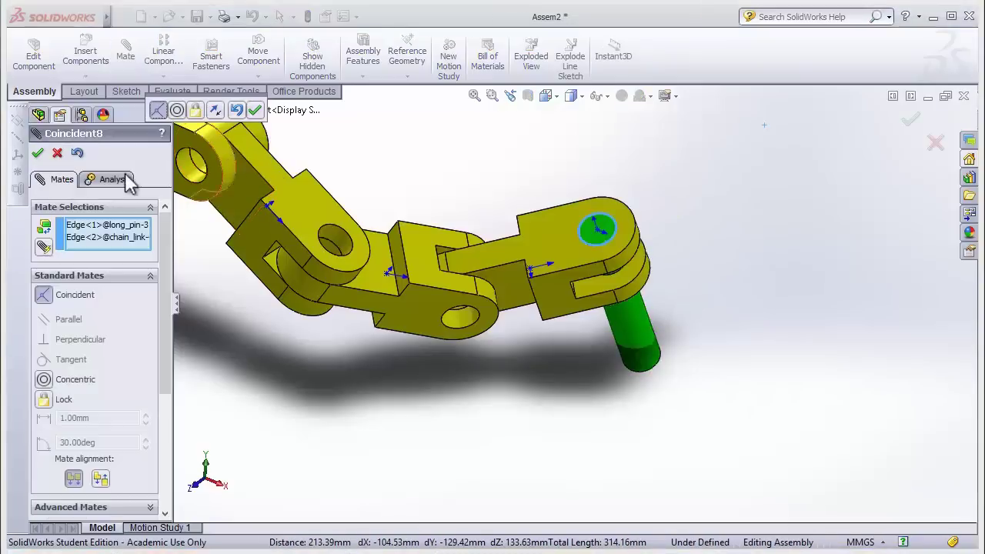
pyautogui.click(40, 155)
pyautogui.scroll(5, 187, 272)
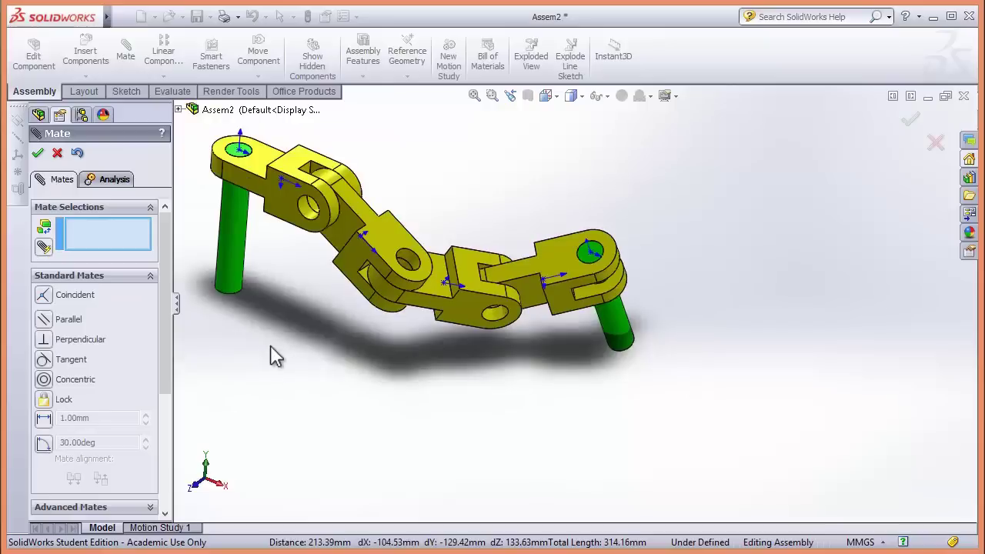
pyautogui.scroll(-2, 277, 253)
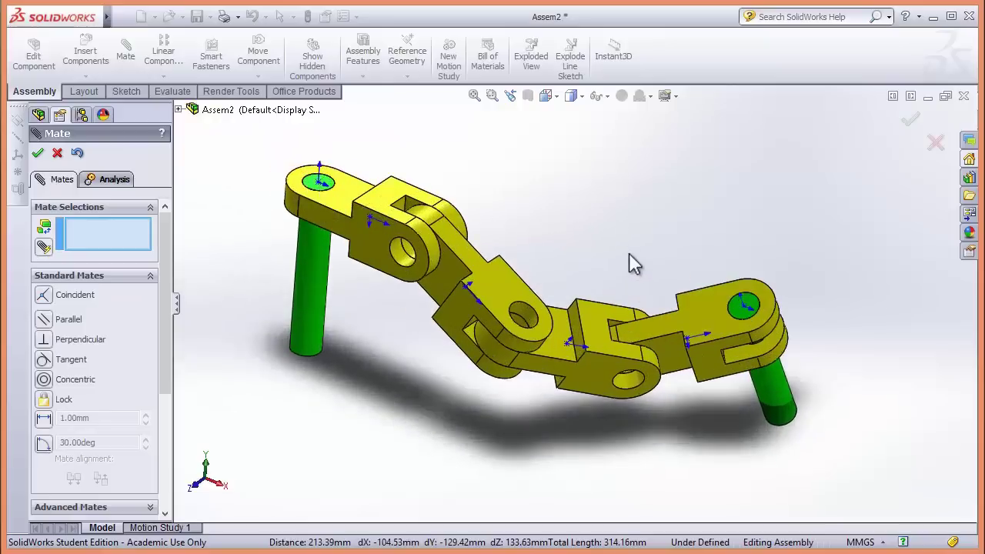
pyautogui.click(58, 153)
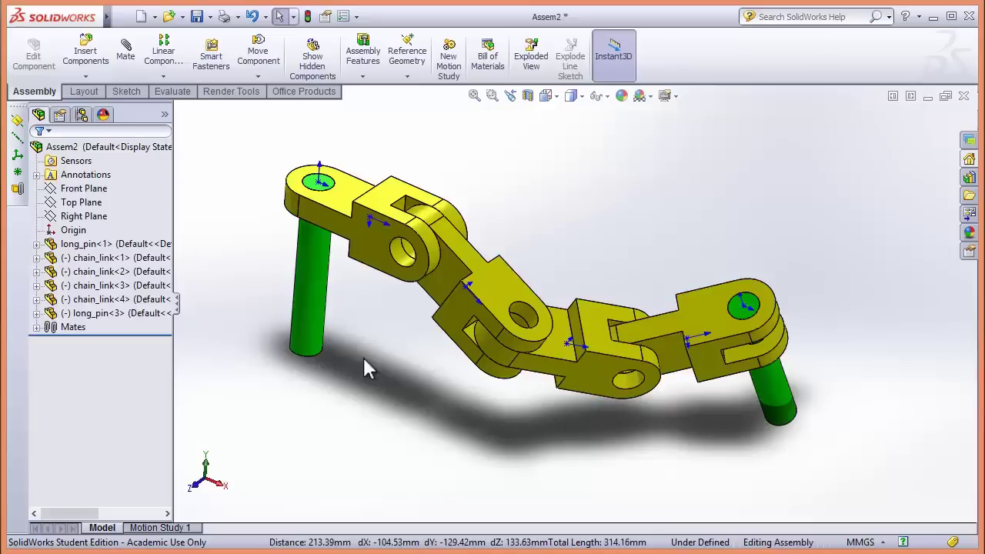
# Step: Insert the short_pin part file, accepting material-to-appearance conversion, and place it below the first link
pyautogui.click(91, 60)
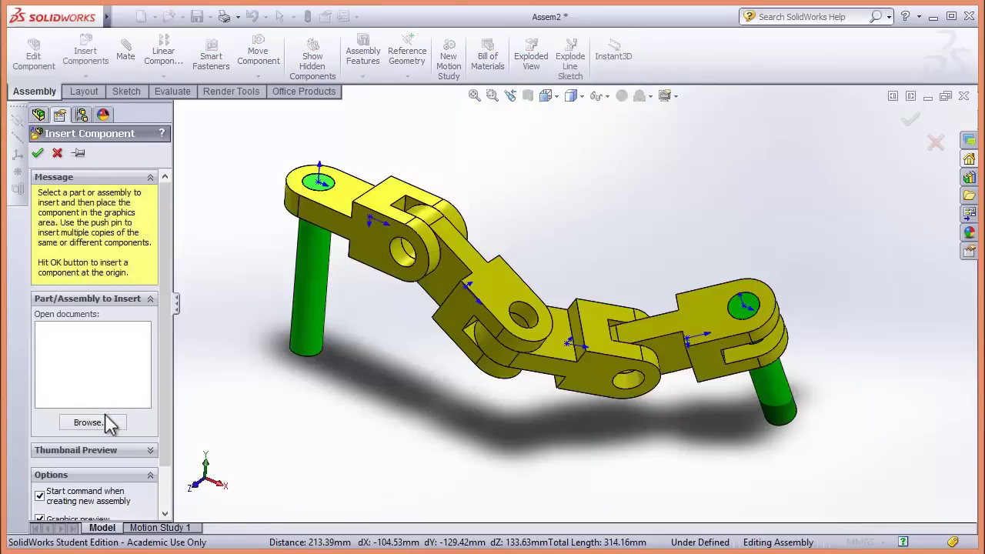
pyautogui.click(111, 425)
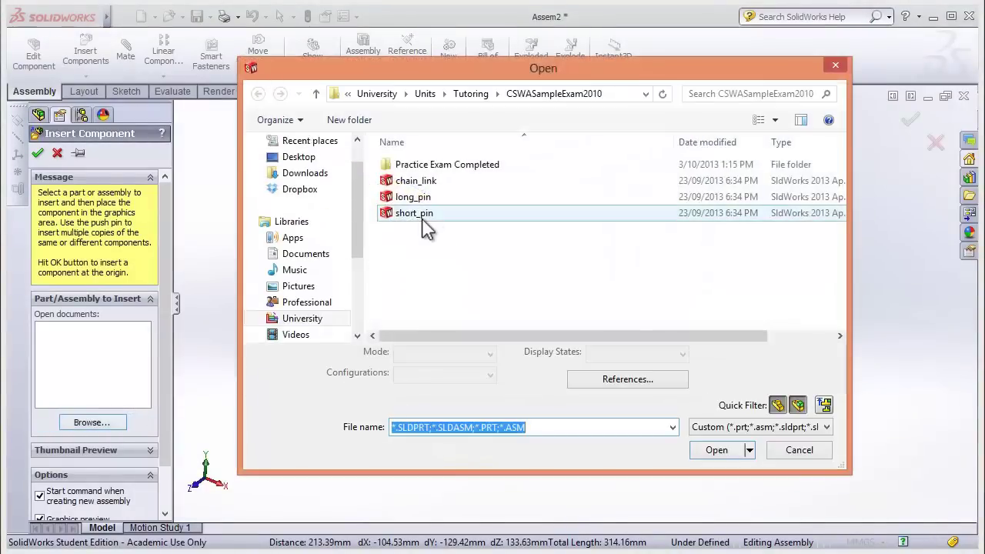
pyautogui.click(412, 213)
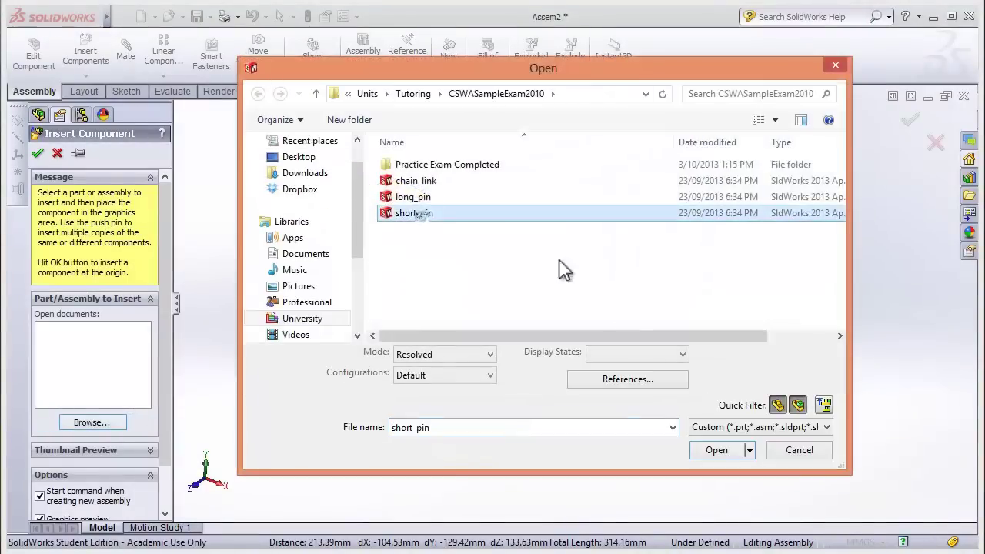
pyautogui.click(727, 452)
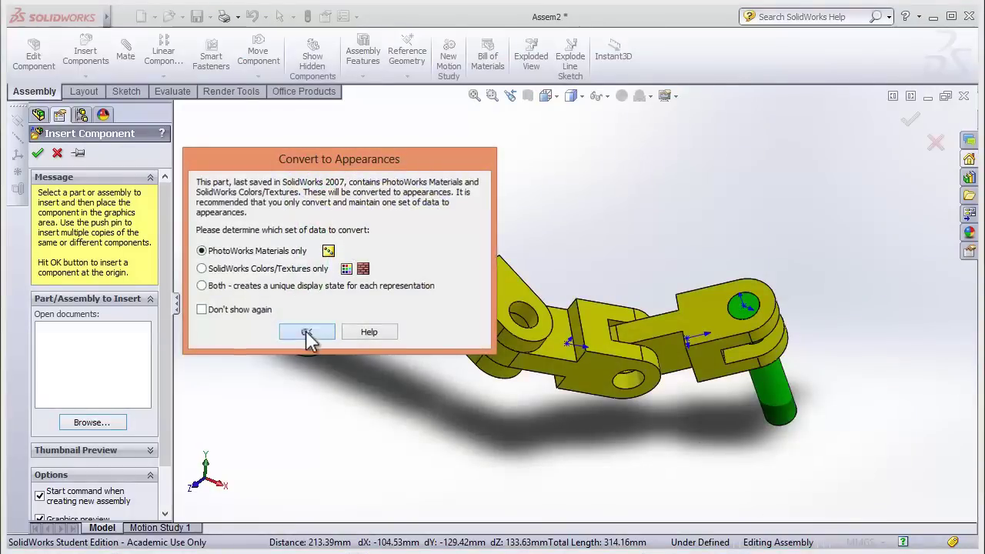
pyautogui.click(308, 332)
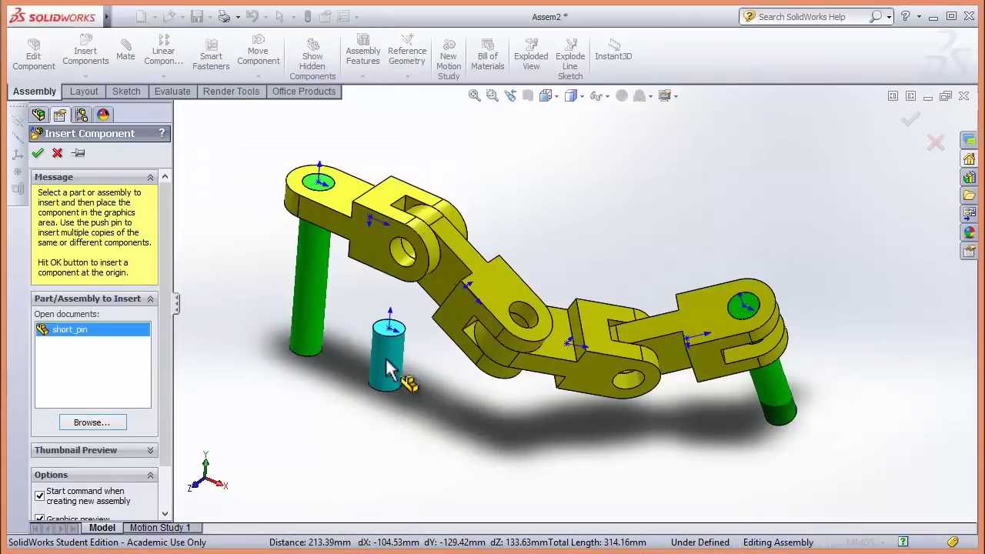
pyautogui.click(392, 375)
pyautogui.click(47, 156)
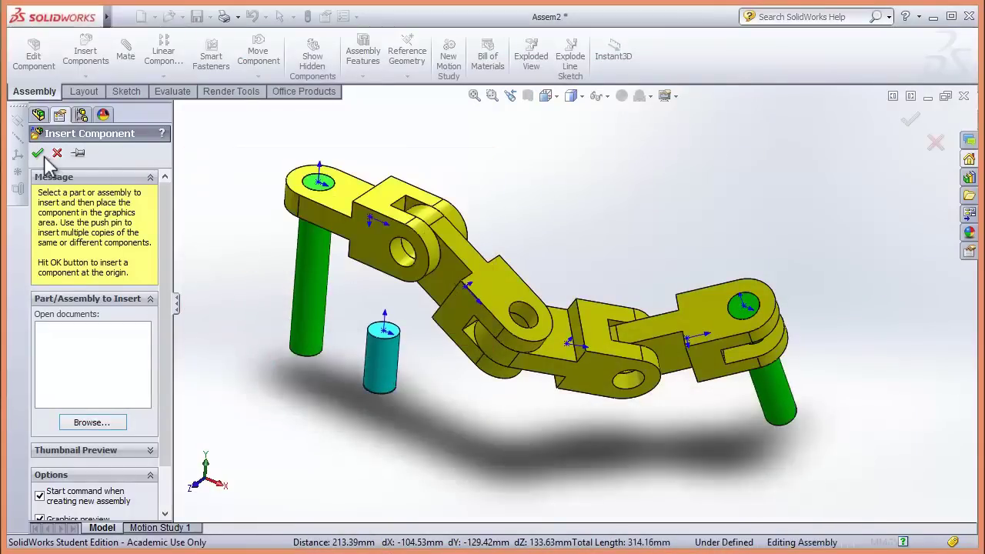
pyautogui.scroll(-3, 395, 314)
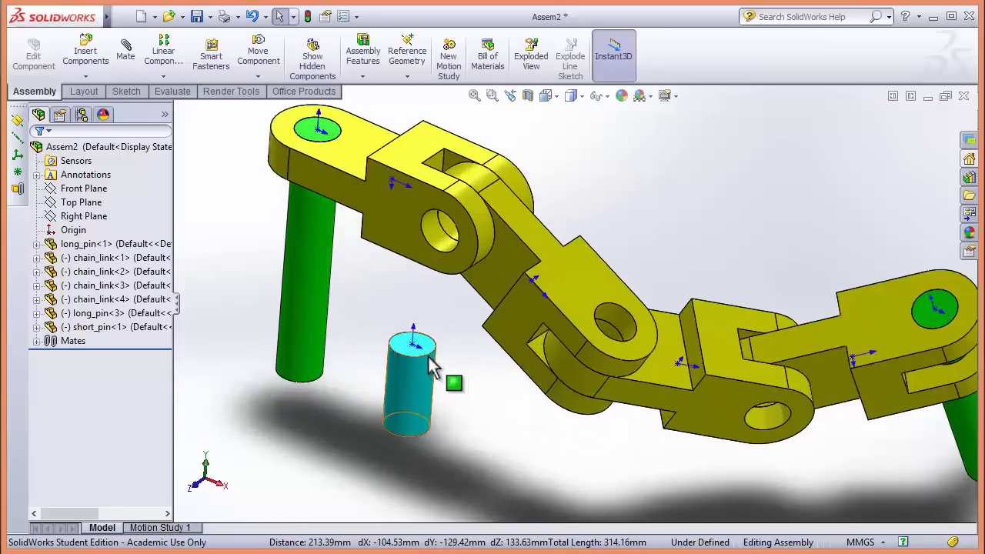
# Step: Mate short_pin<1>'s top edge coincident with the first link's hole edge, alignment flipped
pyautogui.click(427, 357)
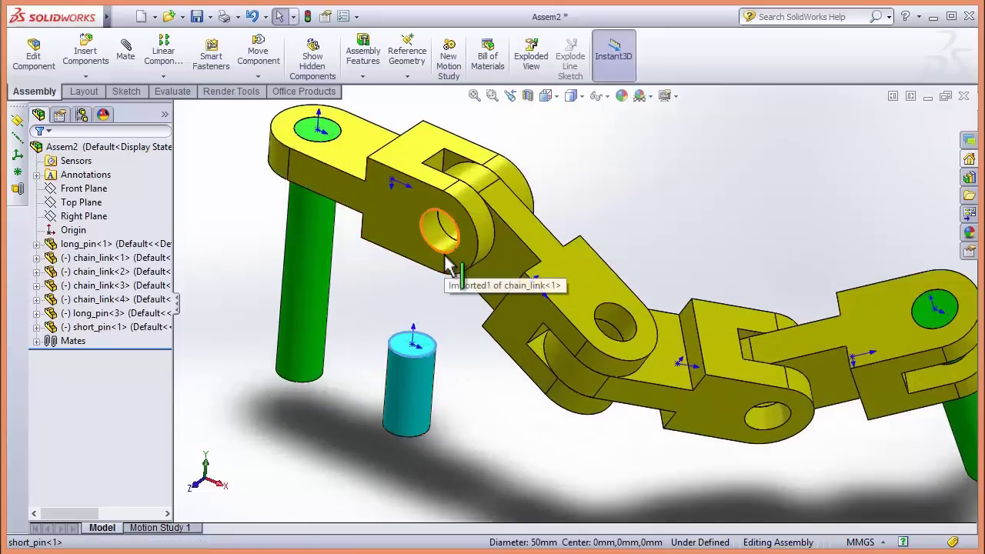
pyautogui.keyDown('ctrl'); pyautogui.click(449, 257); pyautogui.keyUp('ctrl')
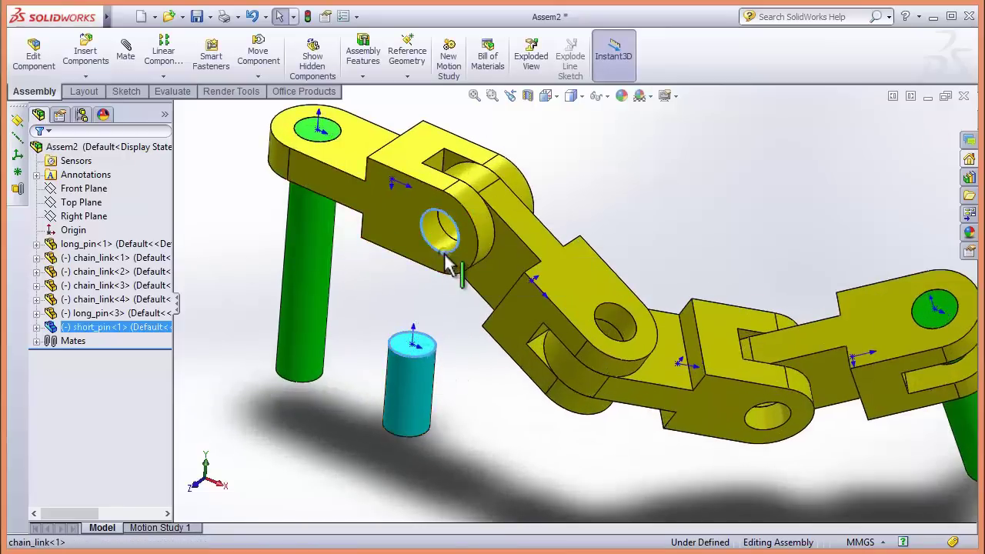
pyautogui.click(128, 62)
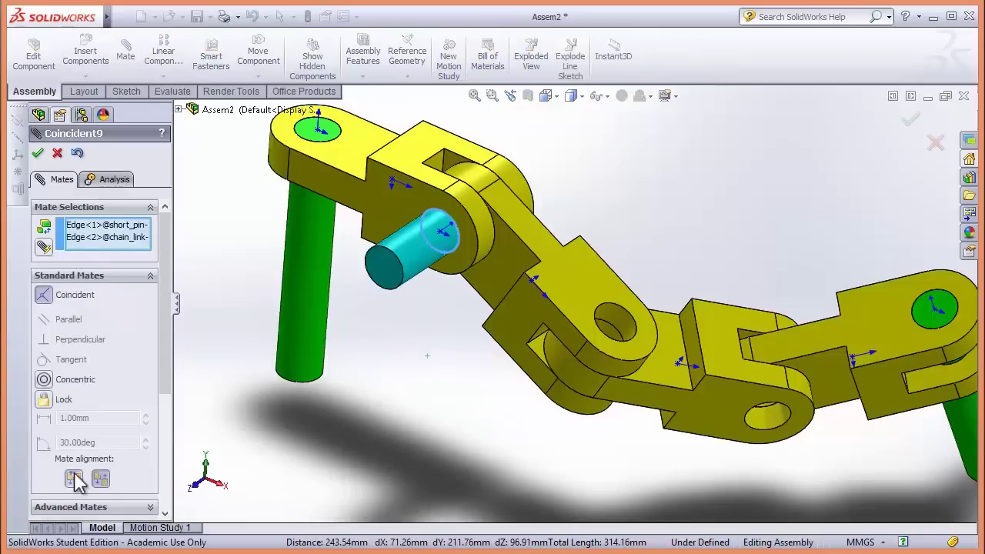
pyautogui.click(76, 478)
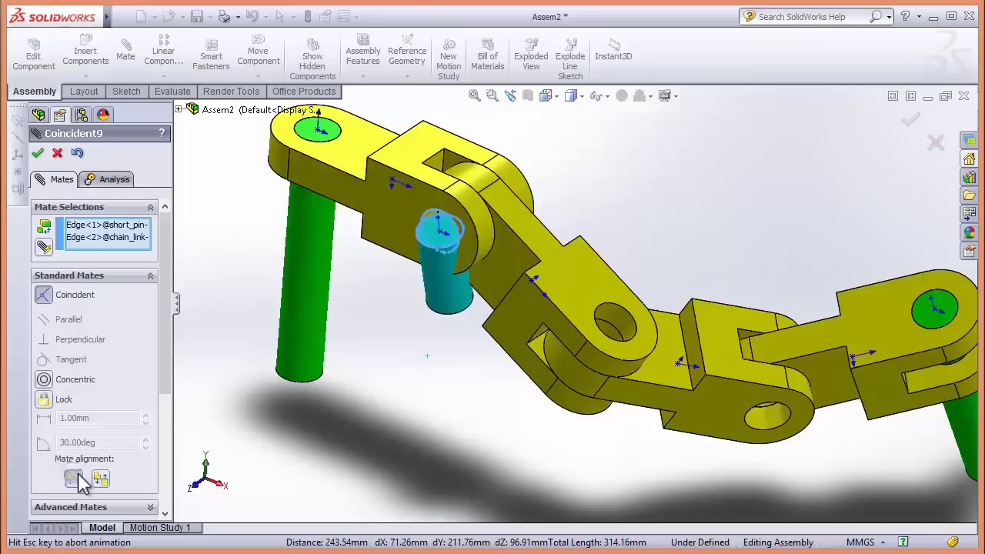
pyautogui.click(37, 153)
pyautogui.moveTo(368, 287); pyautogui.dragTo(451, 189, button='middle')
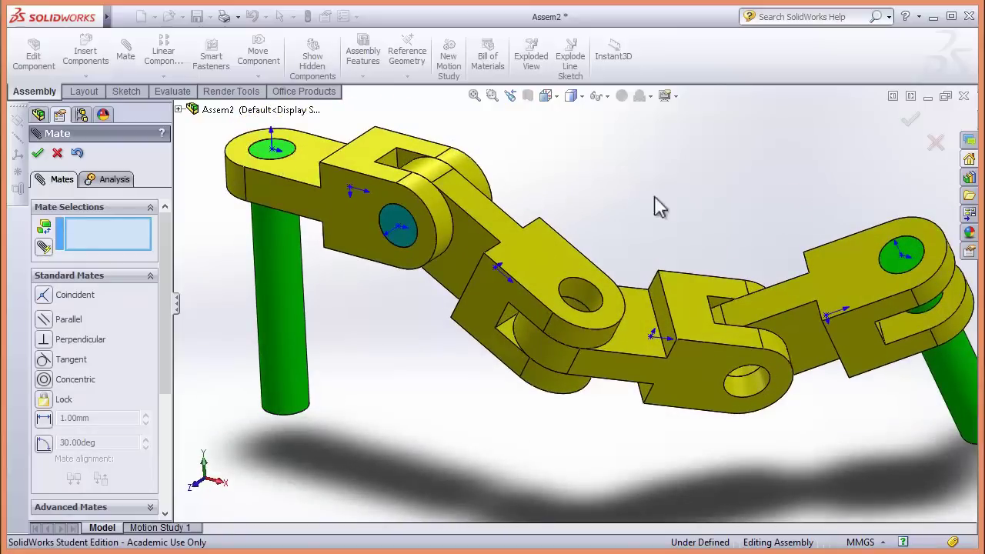
pyautogui.press('f')
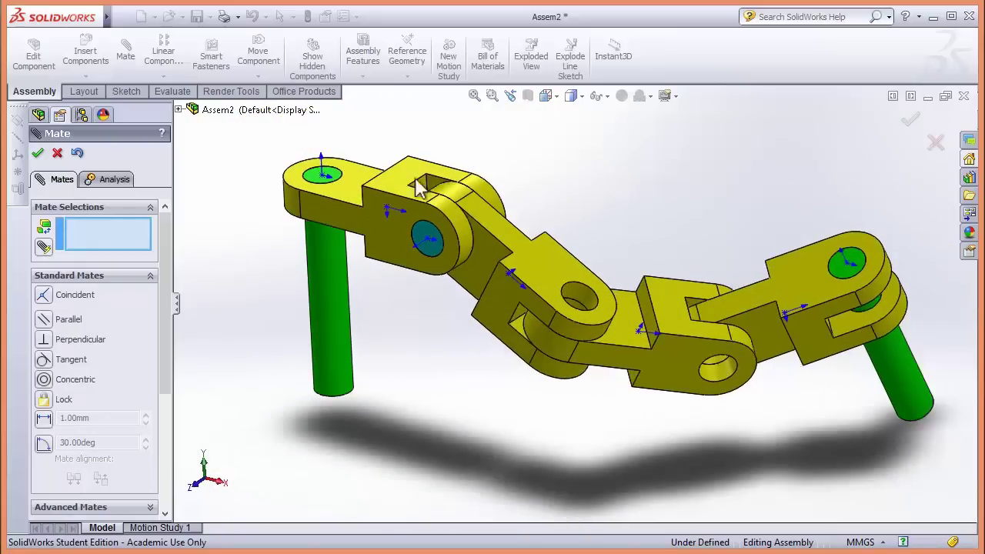
pyautogui.click(57, 153)
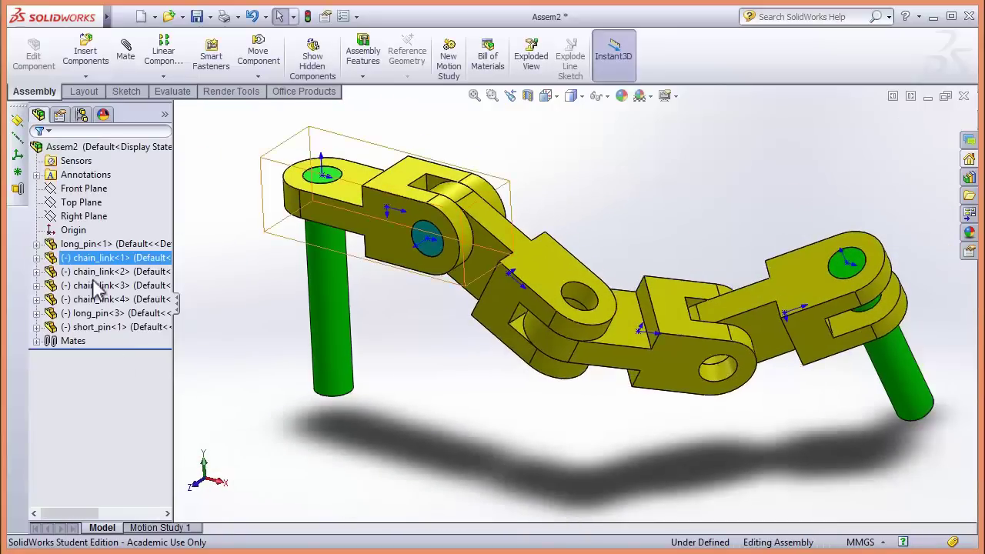
# Step: Copy the short pin and mate short_pin<2>'s end edge coincident with the second link's hole
pyautogui.click(100, 329)
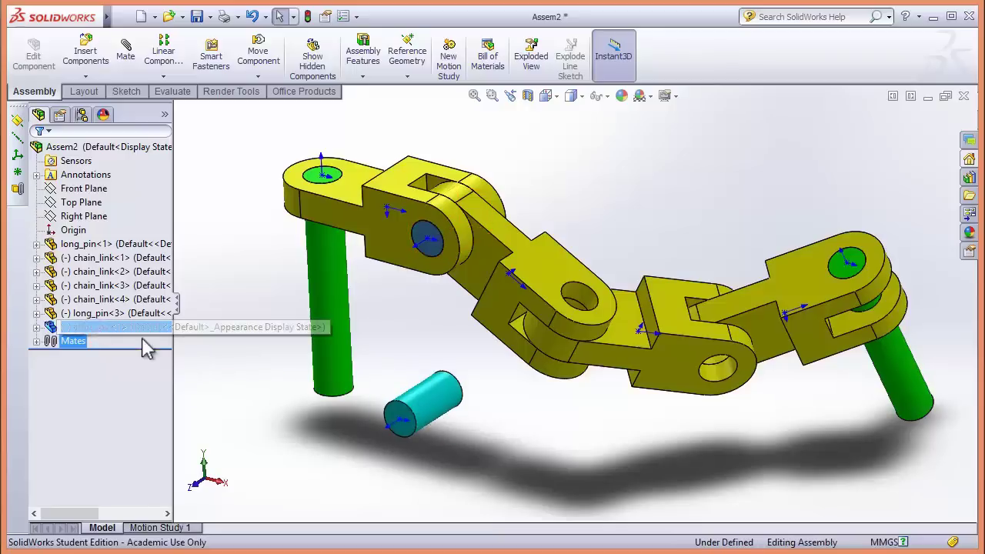
pyautogui.keyDown('ctrl'); pyautogui.moveTo(100, 329); pyautogui.dragTo(487, 435); pyautogui.keyUp('ctrl')
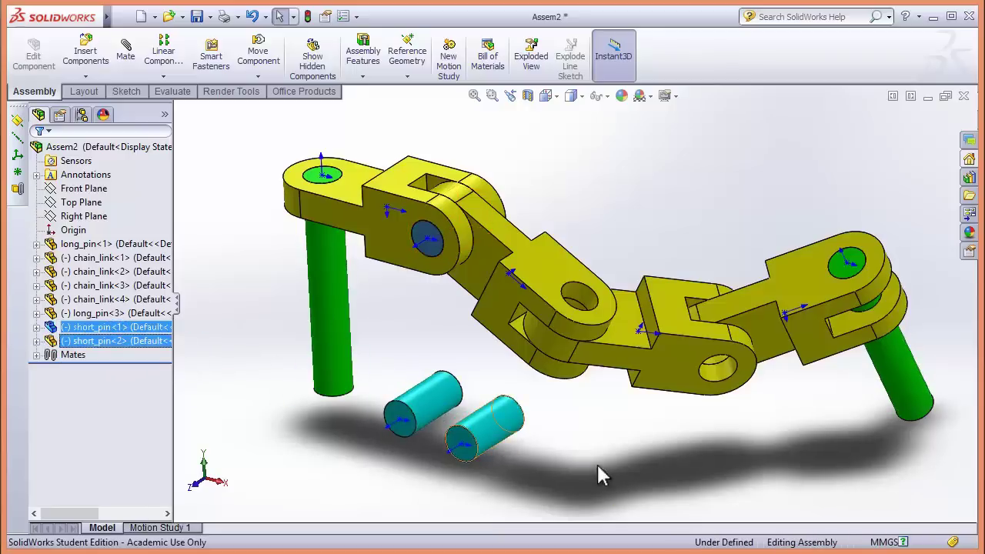
pyautogui.press('f')
pyautogui.scroll(-2, 584, 427)
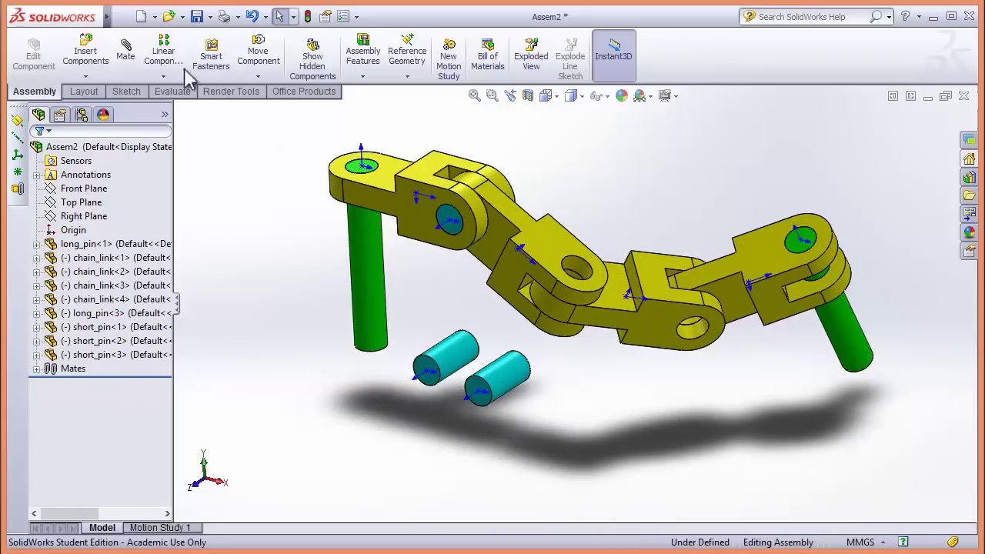
pyautogui.click(126, 51)
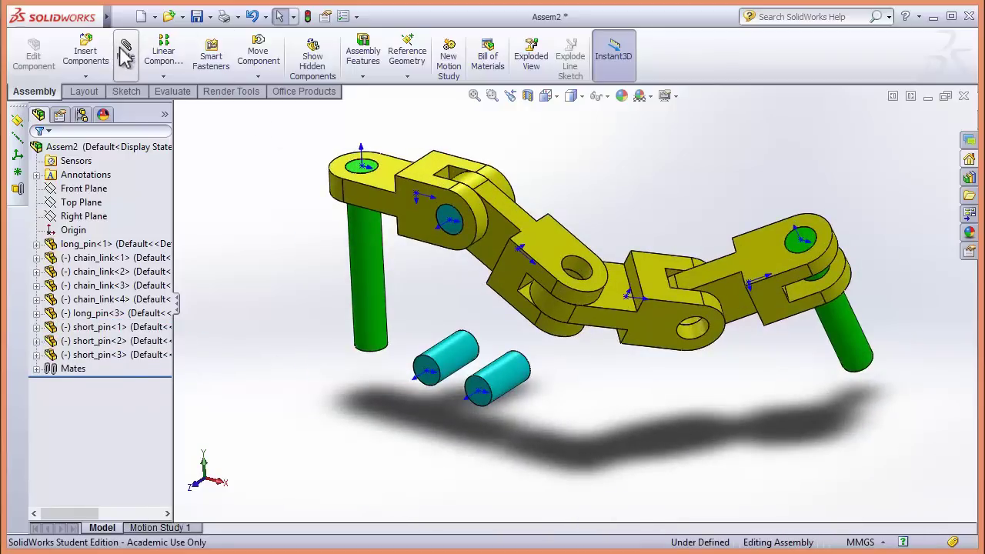
pyautogui.click(428, 369)
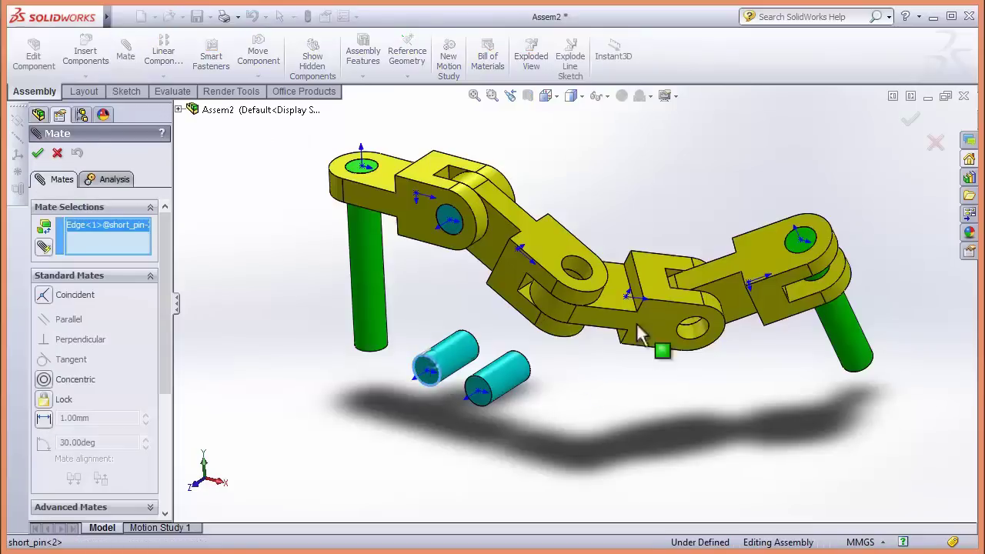
pyautogui.click(593, 270)
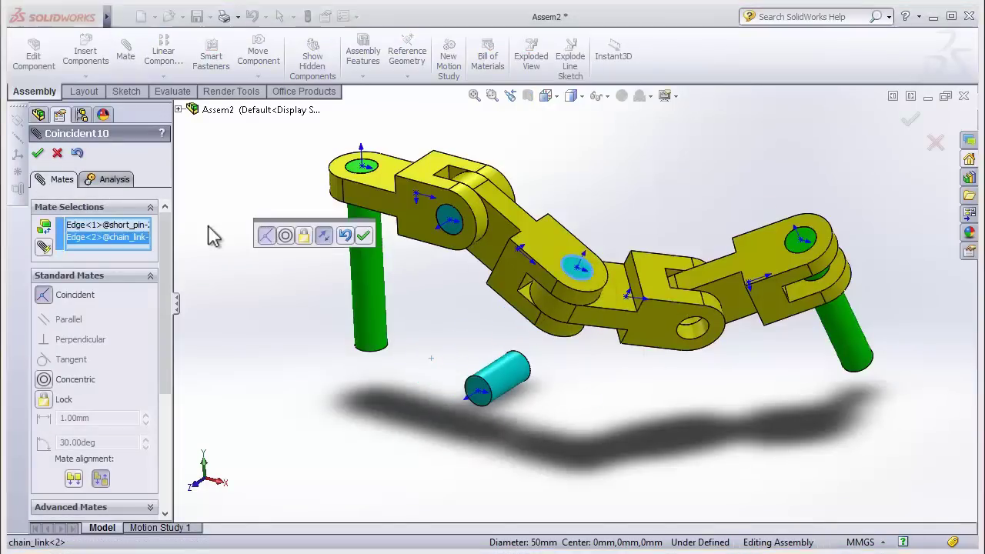
pyautogui.click(363, 235)
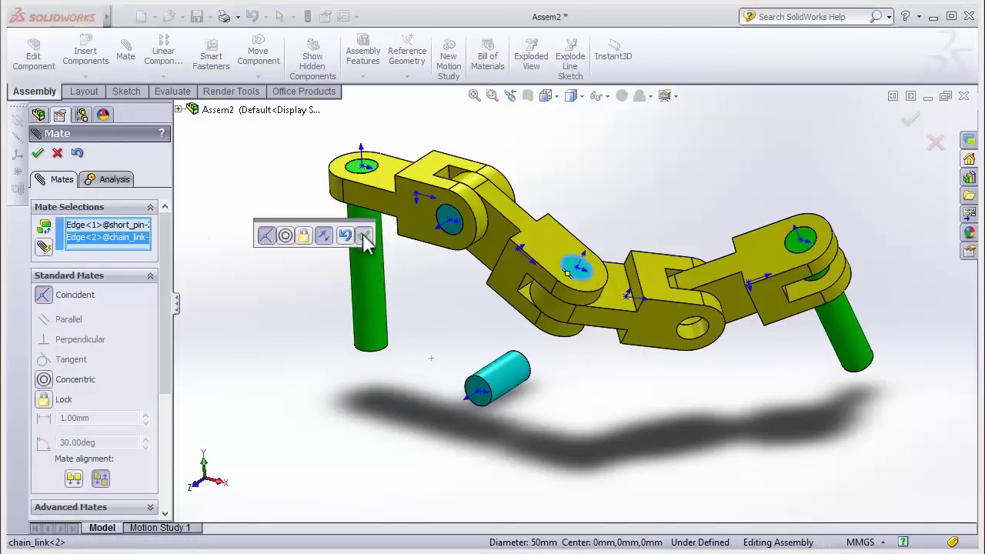
# Step: Mate short_pin<3>'s end edge coincident with the third chain link's hole edge
pyautogui.click(493, 396)
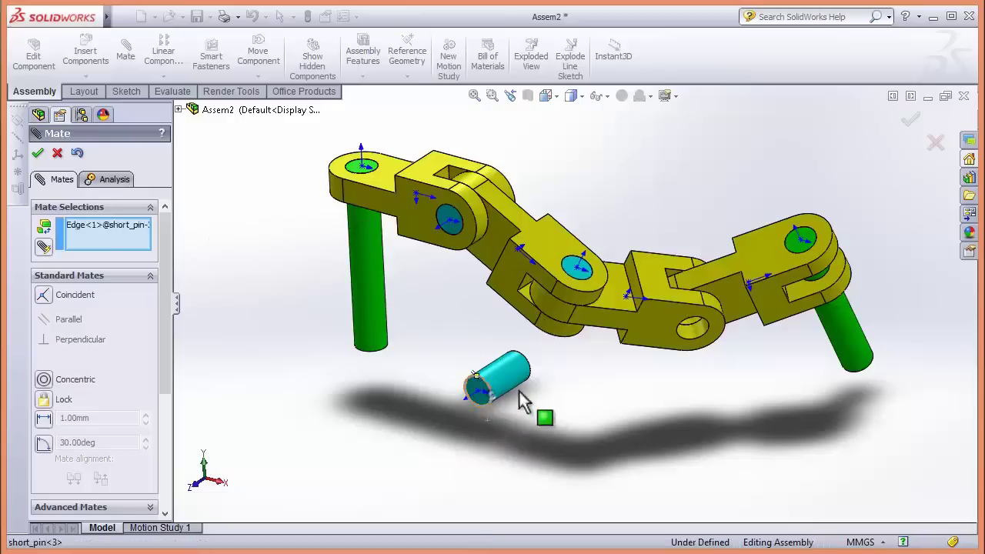
pyautogui.click(700, 343)
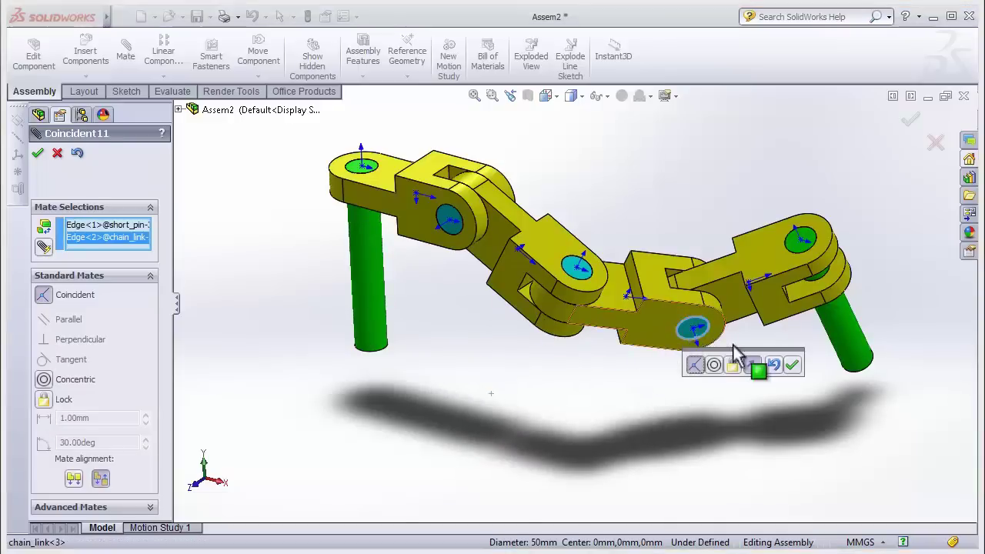
pyautogui.click(791, 366)
pyautogui.press('f')
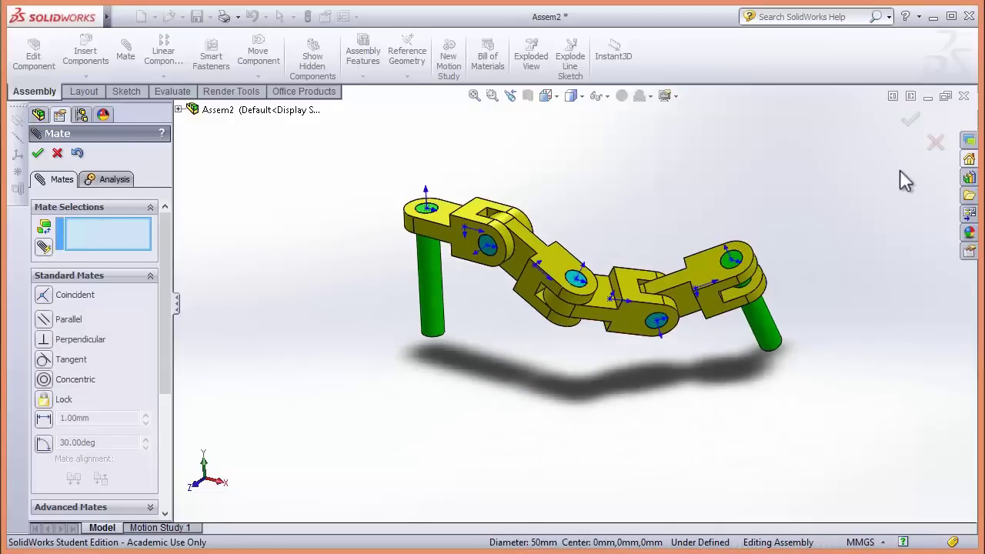
pyautogui.scroll(-2, 905, 179)
pyautogui.click(37, 153)
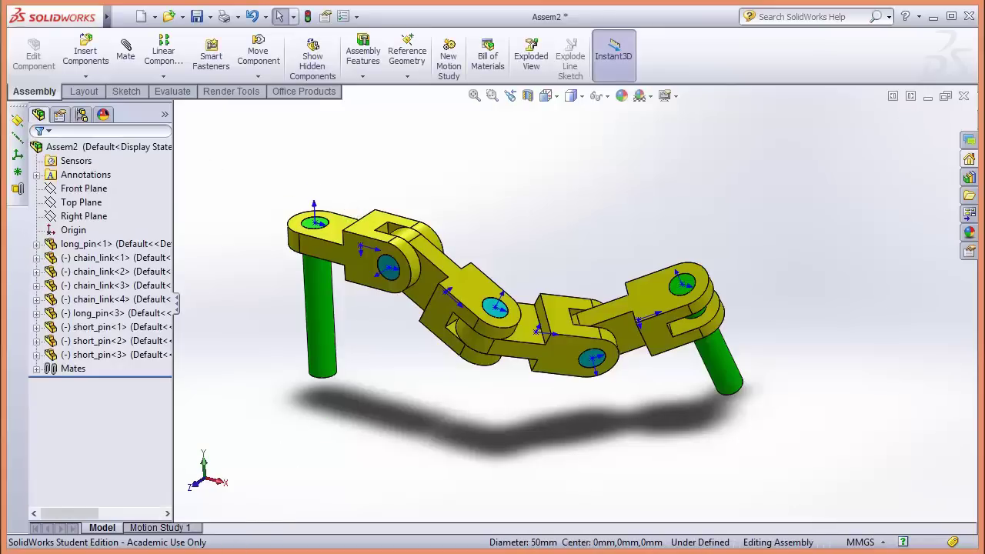
pyautogui.hotkey('alt', 'Tab')
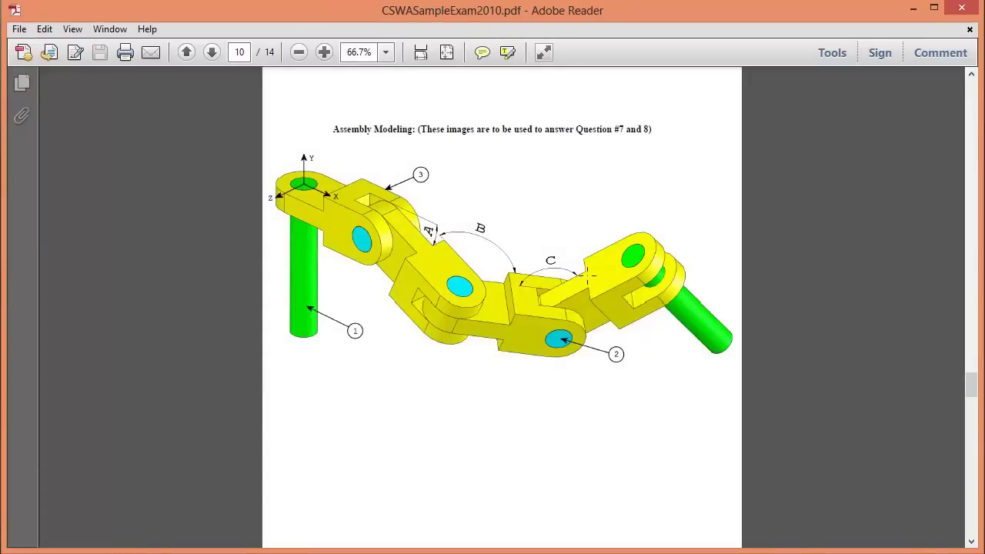
pyautogui.scroll(-10, 536, 411)
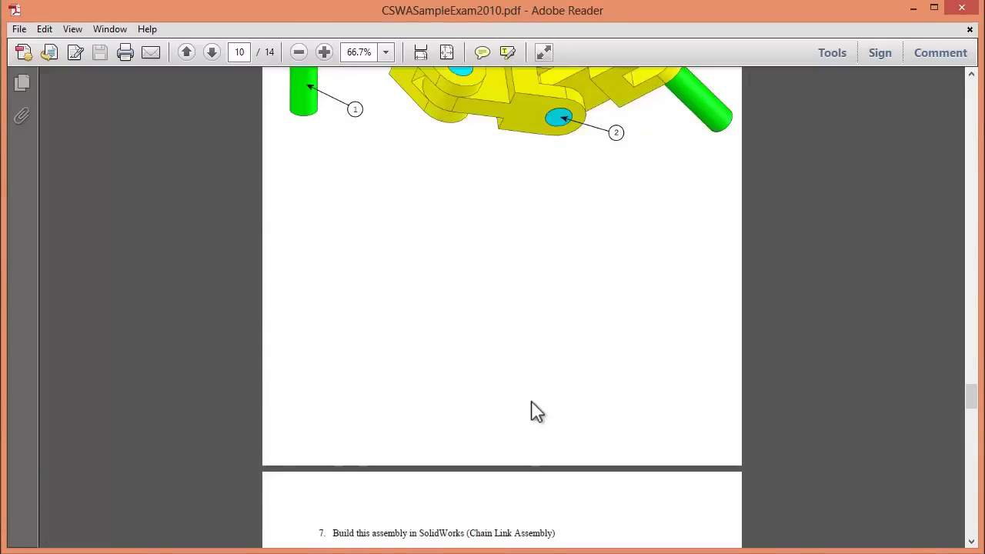
pyautogui.scroll(-4, 531, 398)
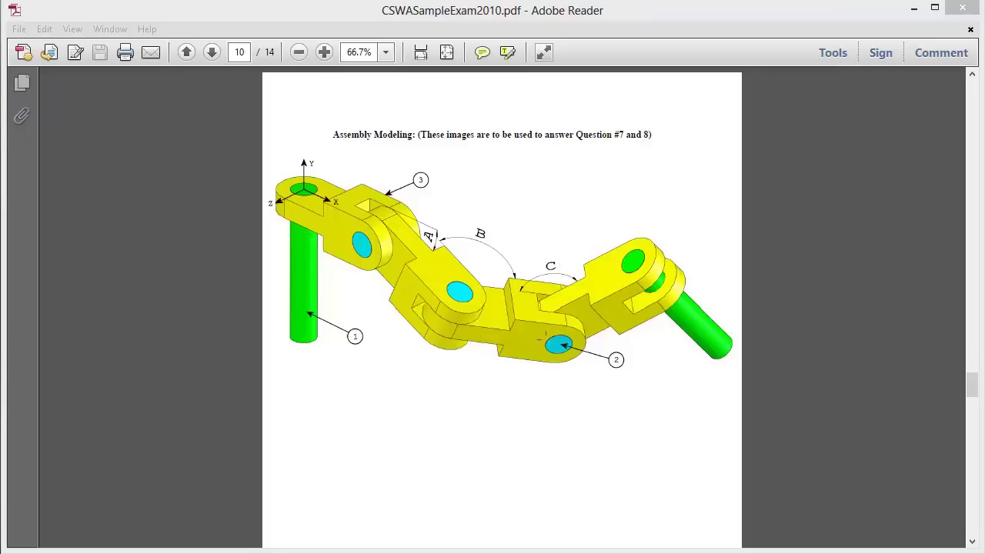
pyautogui.scroll(-10, 504, 441)
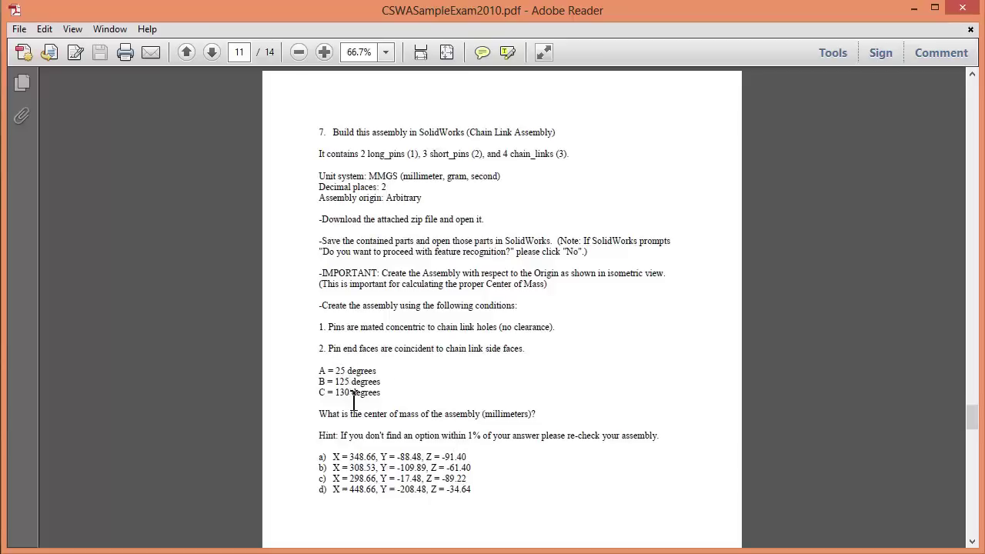
pyautogui.scroll(10, 362, 408)
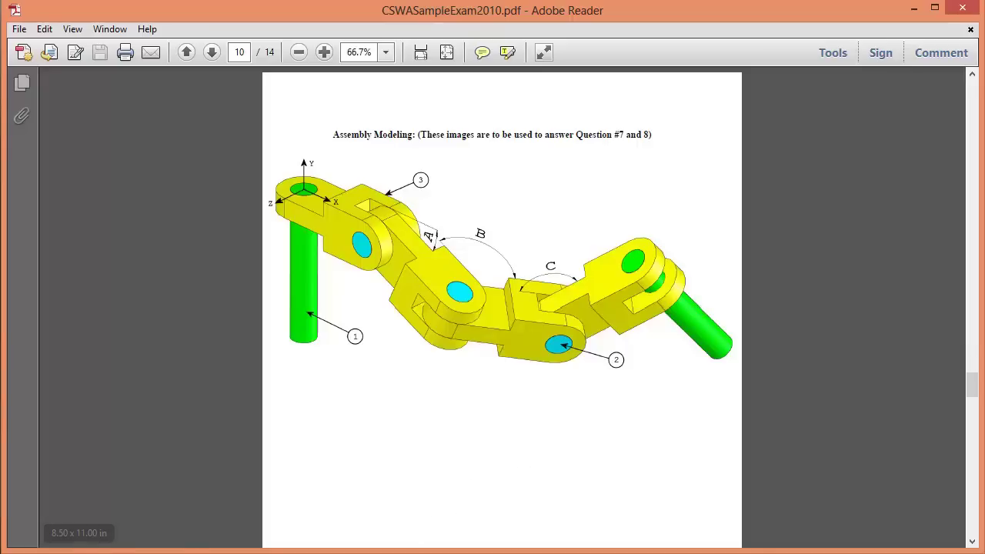
# Step: Back in the assembly, start a mate between edges on the first two chain links
pyautogui.click(151, 531)
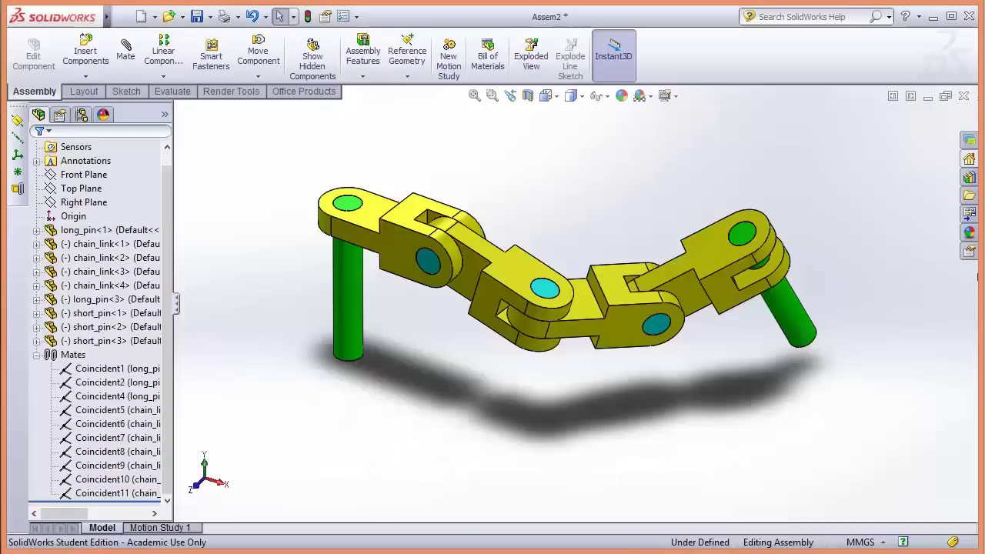
pyautogui.moveTo(541, 460); pyautogui.dragTo(519, 400, button='middle')
pyautogui.scroll(-3, 532, 161)
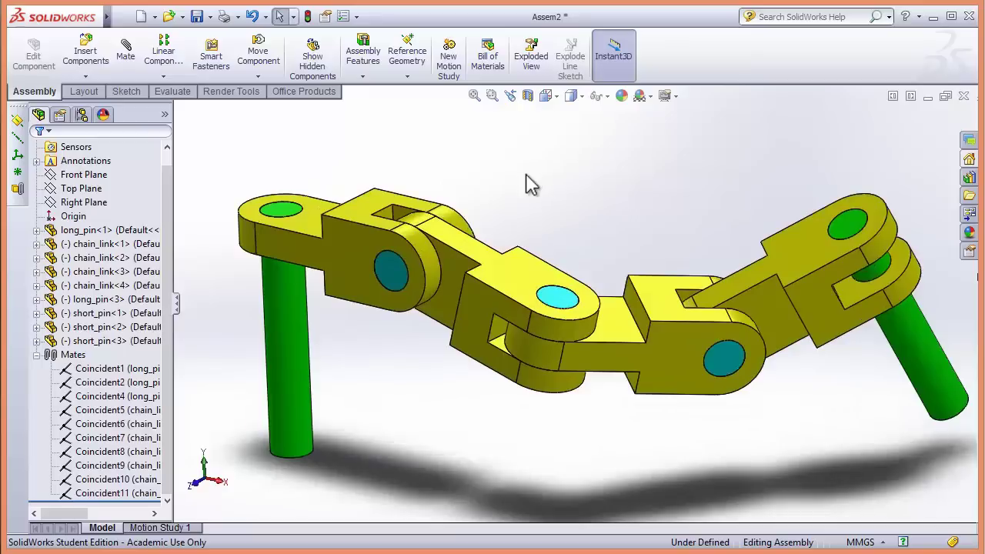
pyautogui.click(130, 57)
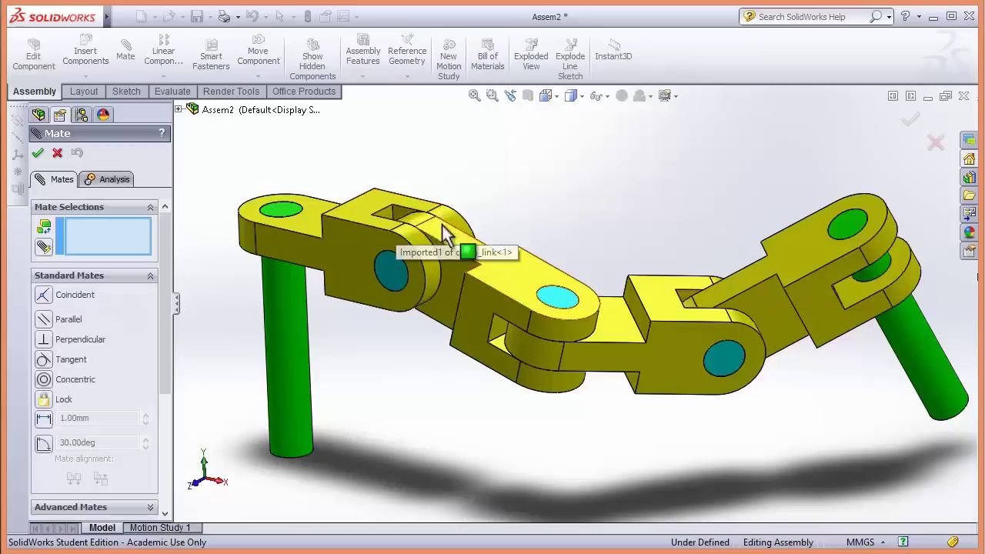
pyautogui.click(361, 224)
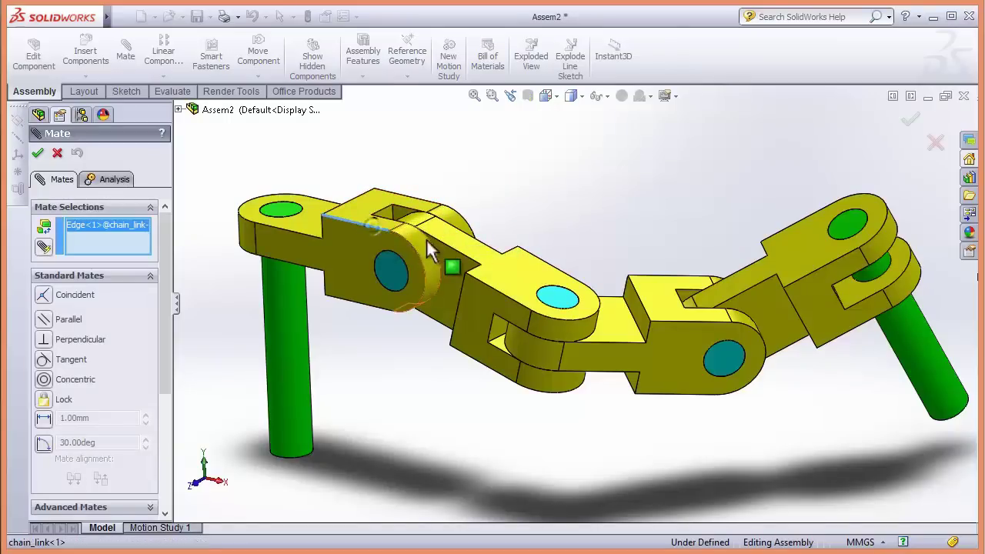
pyautogui.click(485, 260)
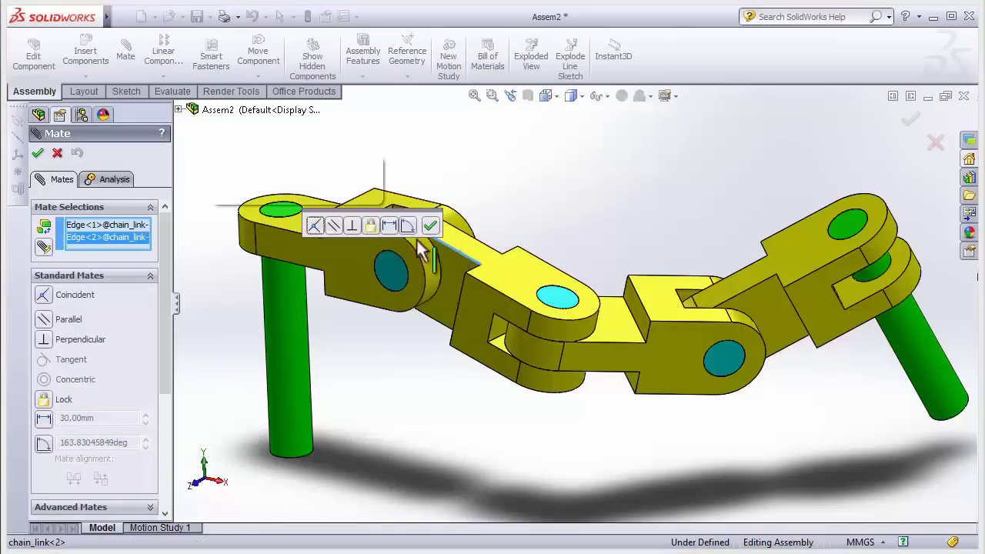
# Step: Make it a 25° angle mate with flipped dimension and Anti-Aligned alignment
pyautogui.click(44, 446)
pyautogui.write('25')
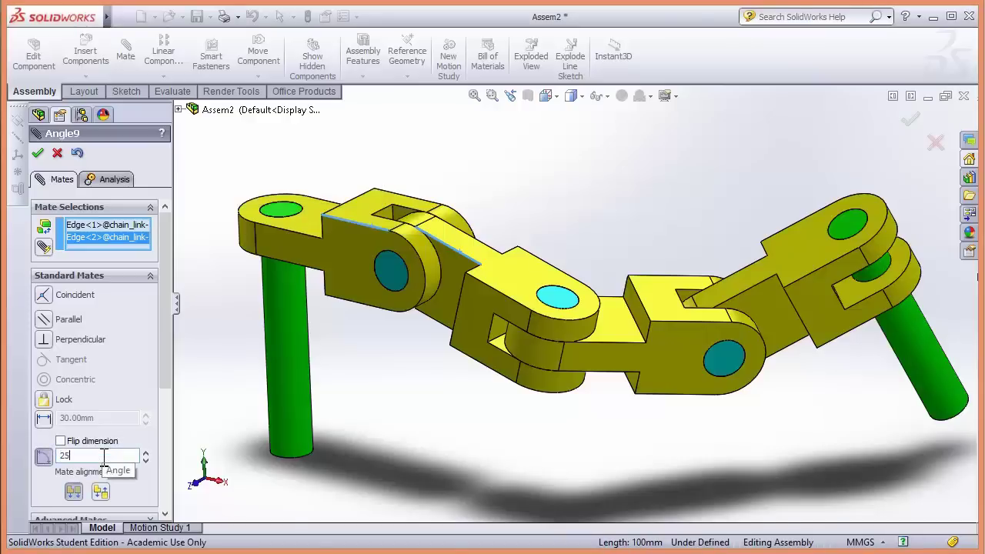
pyautogui.press('Return')
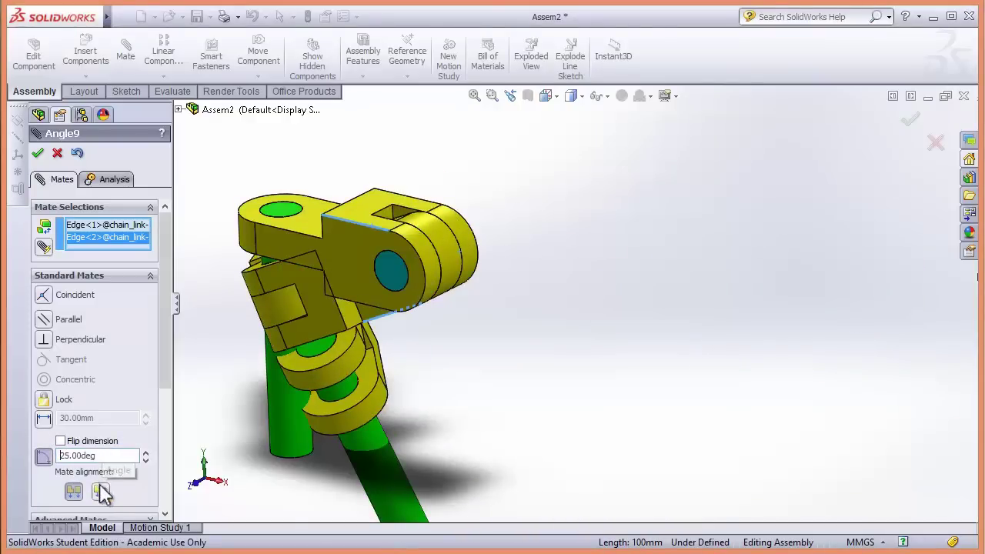
pyautogui.click(61, 442)
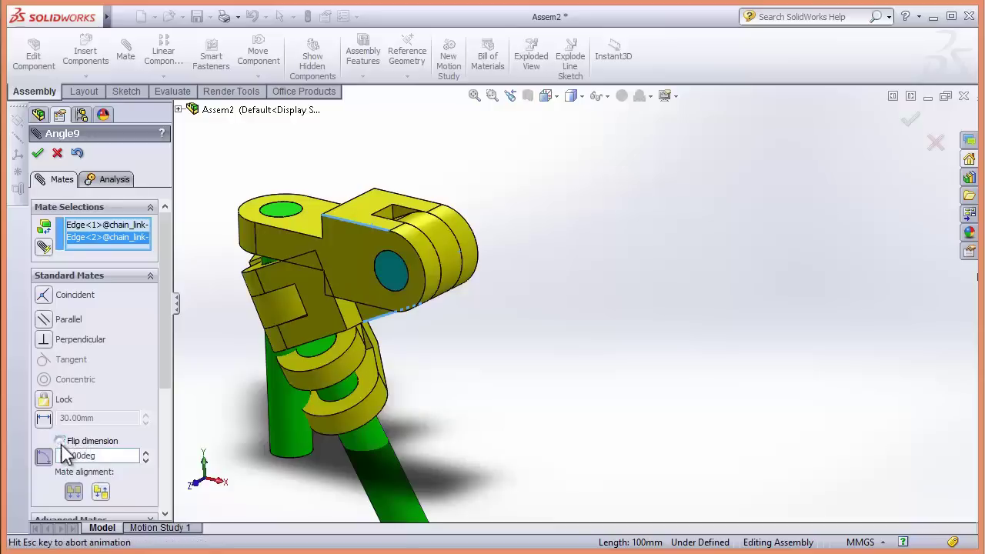
pyautogui.click(101, 493)
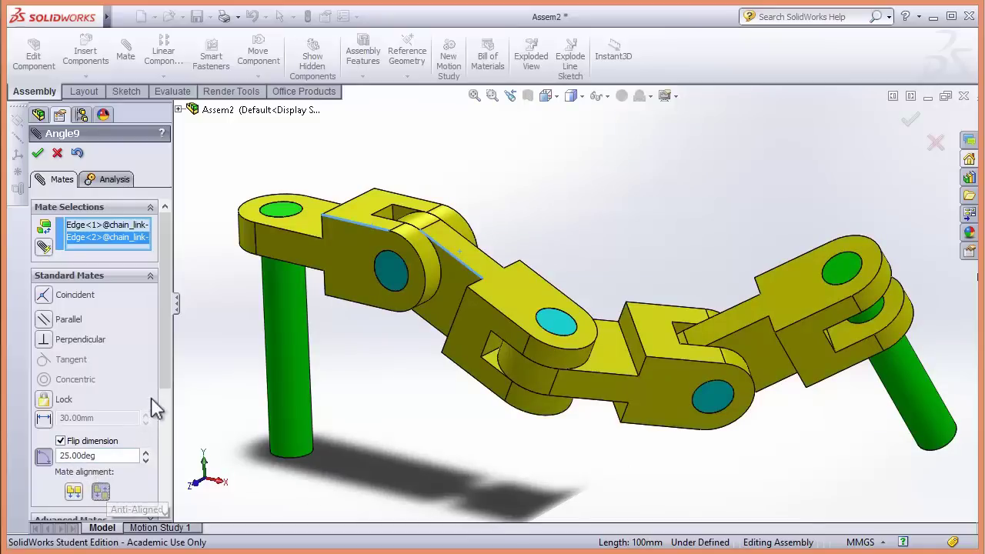
pyautogui.scroll(-1, 168, 400)
pyautogui.scroll(-1, 168, 400)
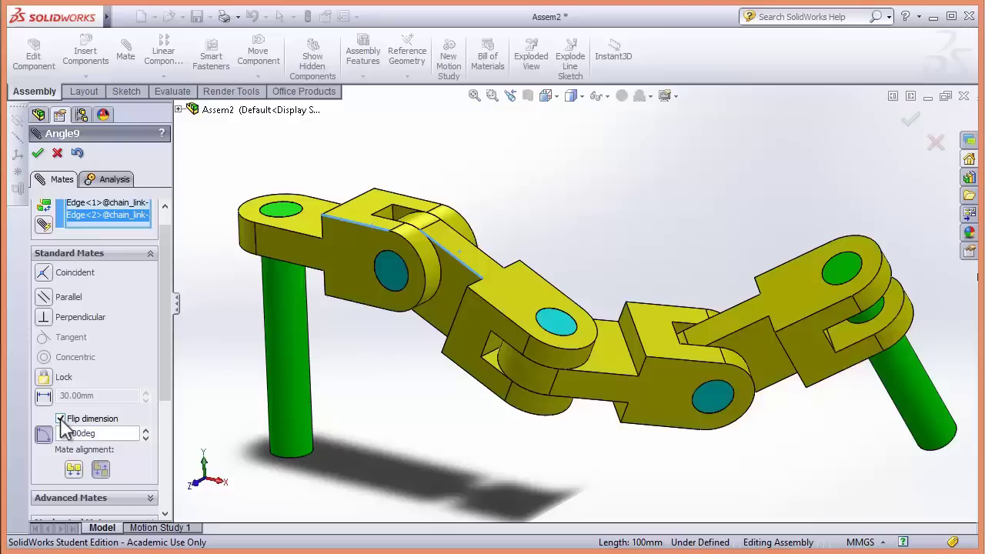
pyautogui.click(37, 153)
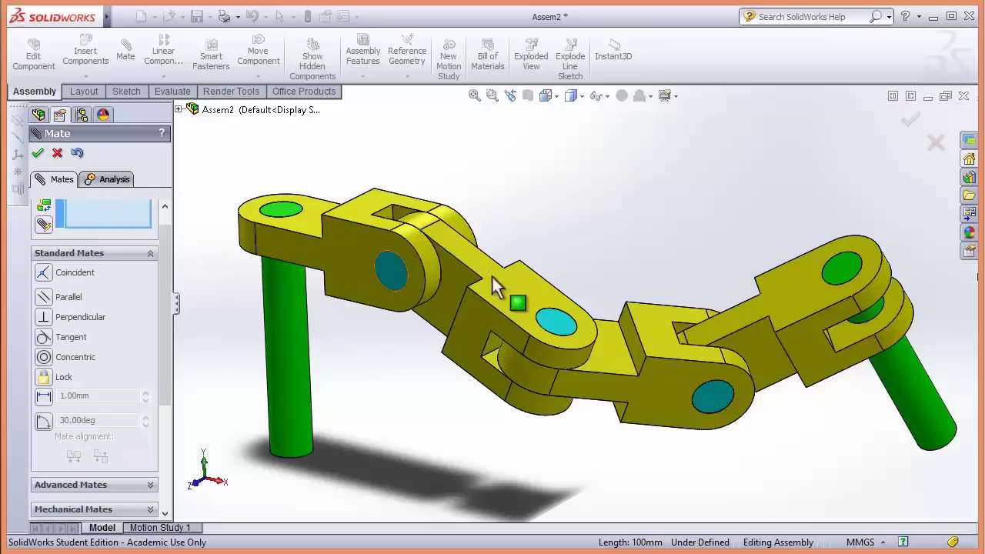
# Step: Angle-mate the middle link to its neighbour at 125°, anti-aligned with flipped dimension
pyautogui.click(549, 286)
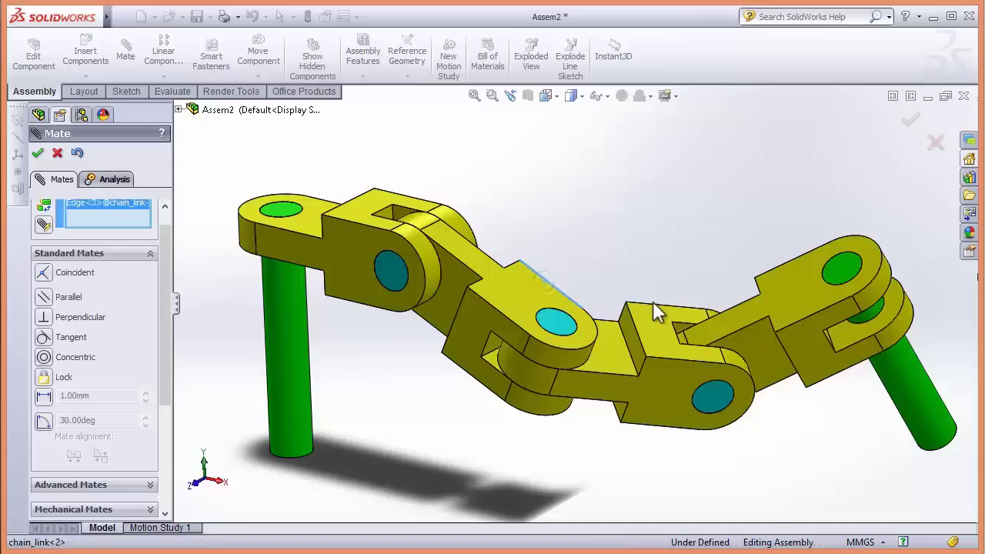
pyautogui.click(658, 310)
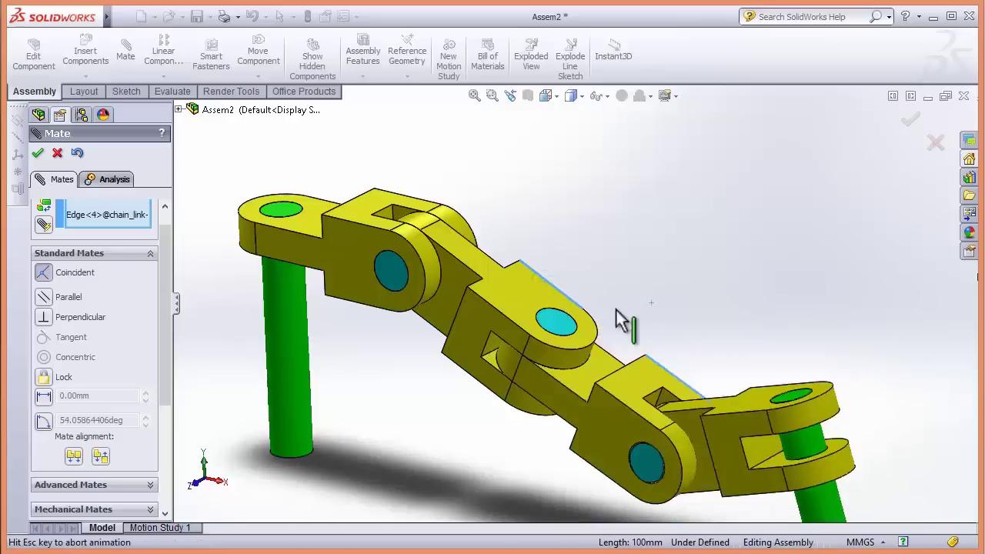
pyautogui.click(45, 422)
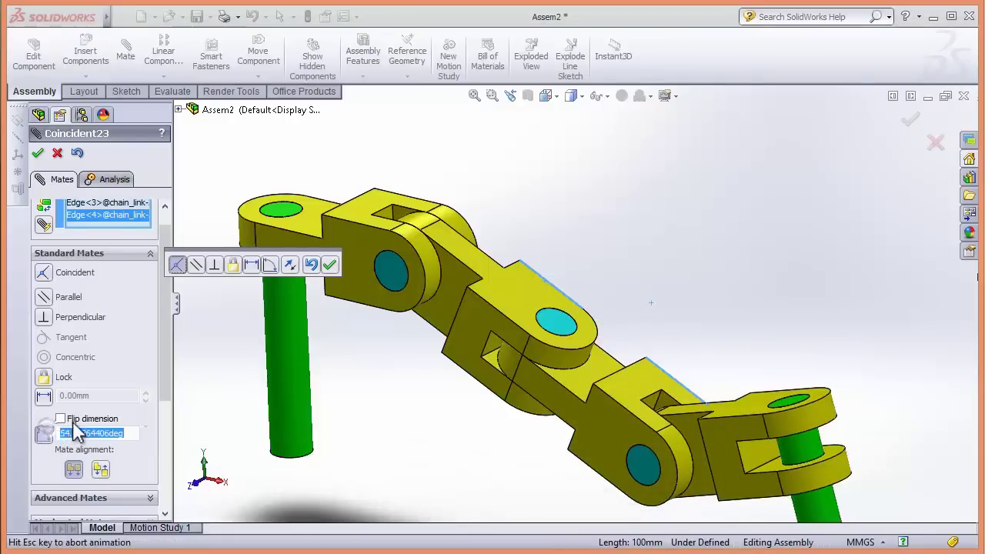
pyautogui.write('12')
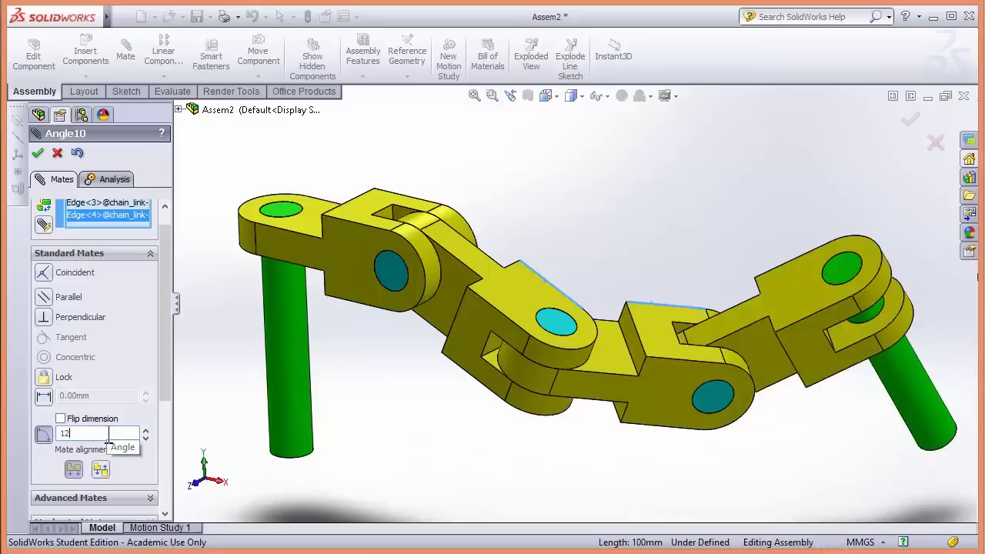
pyautogui.write('5')
pyautogui.press('Return')
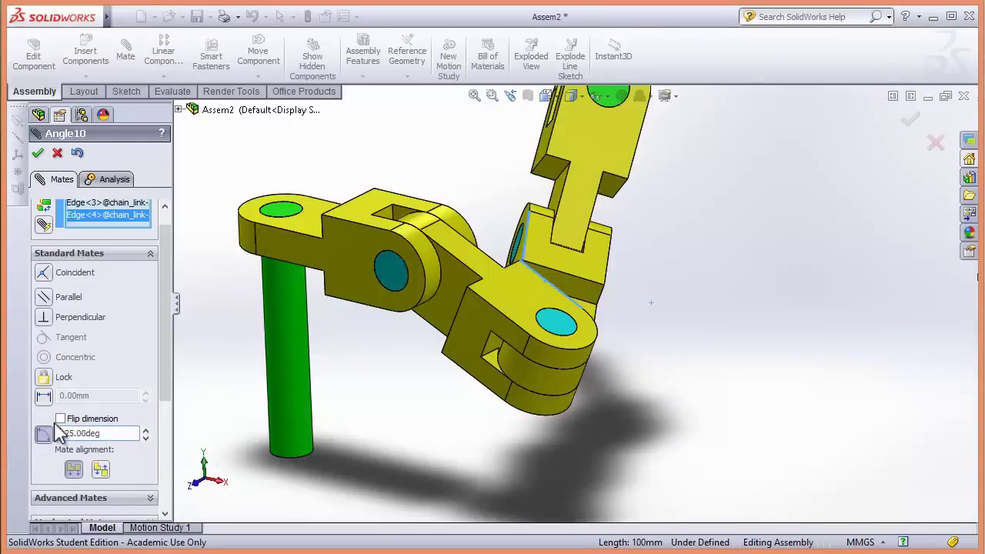
pyautogui.click(100, 468)
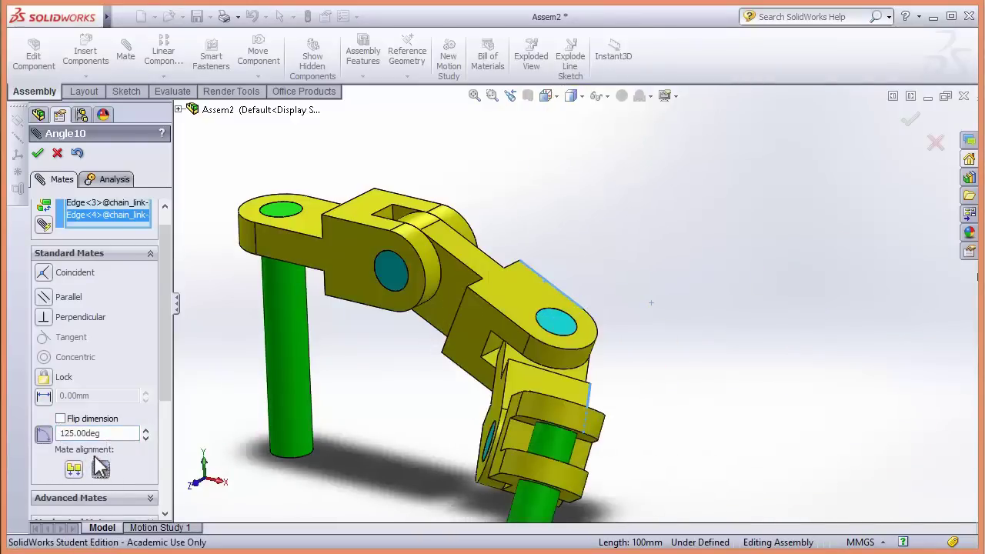
pyautogui.click(60, 420)
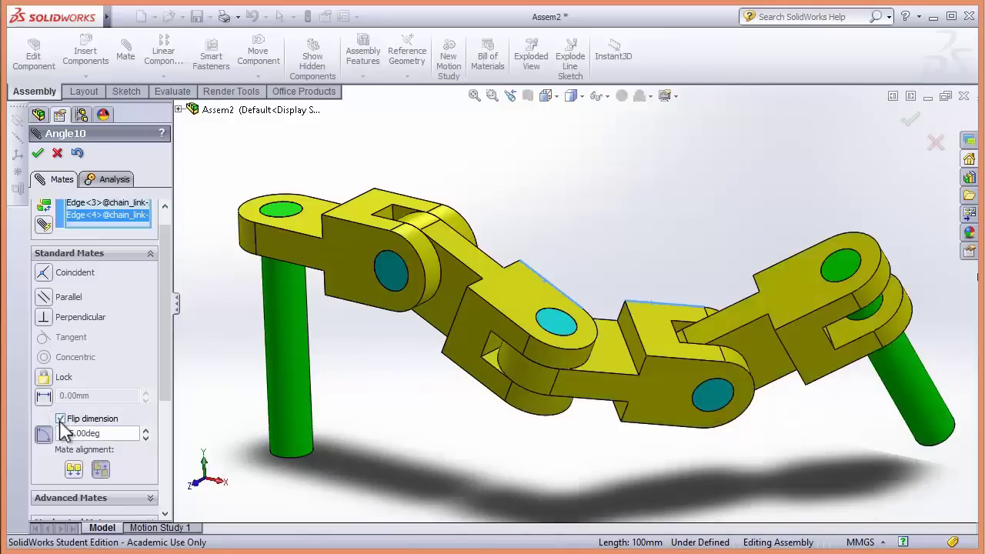
pyautogui.click(39, 153)
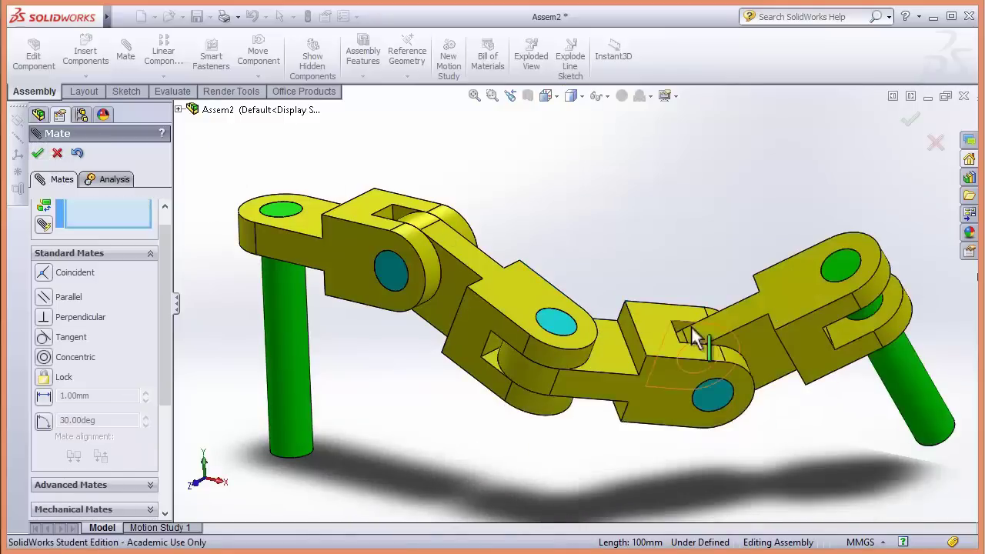
# Step: Angle-mate chain_link<3> and chain_link<4> at 130°, then close the Mate panel
pyautogui.click(690, 357)
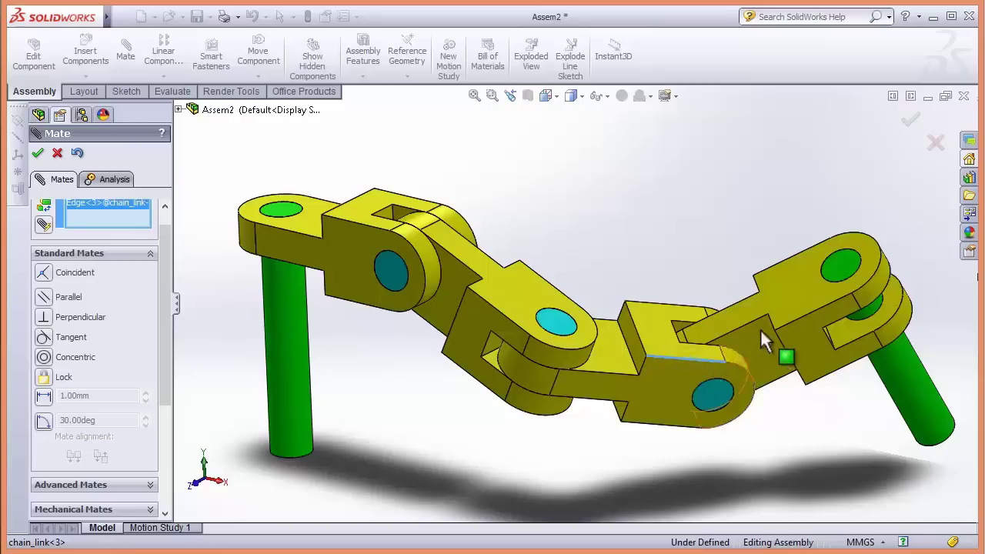
pyautogui.click(782, 265)
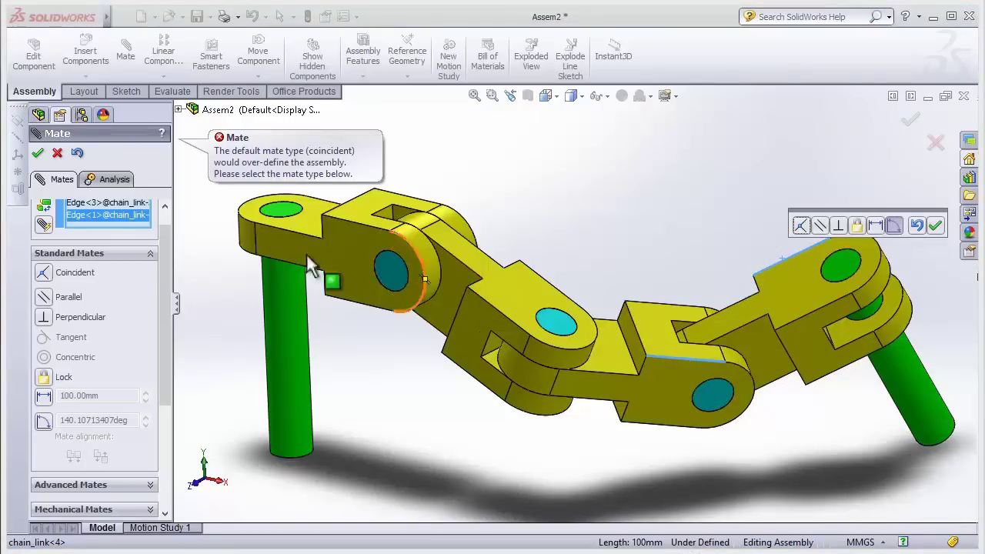
pyautogui.click(43, 421)
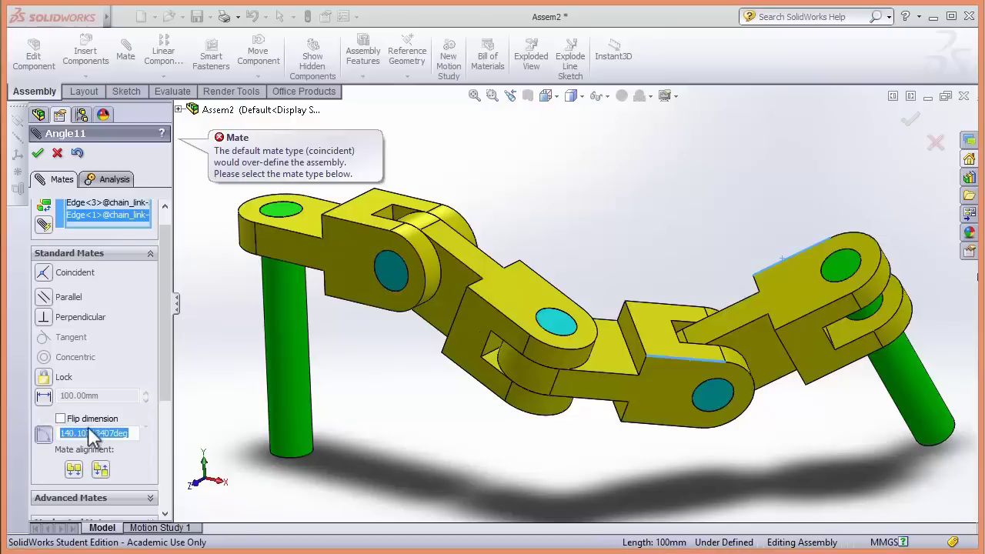
pyautogui.write('1')
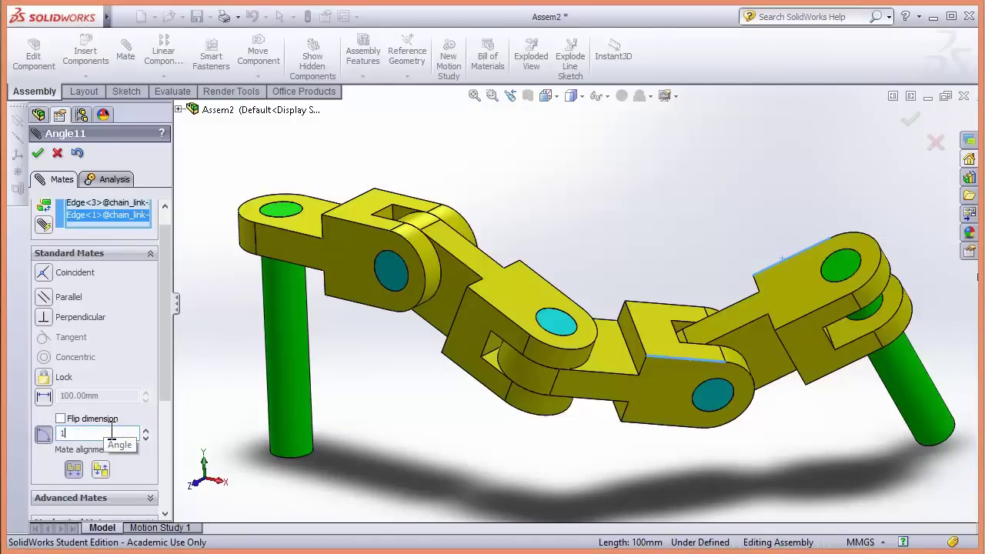
pyautogui.write('30')
pyautogui.press('Return')
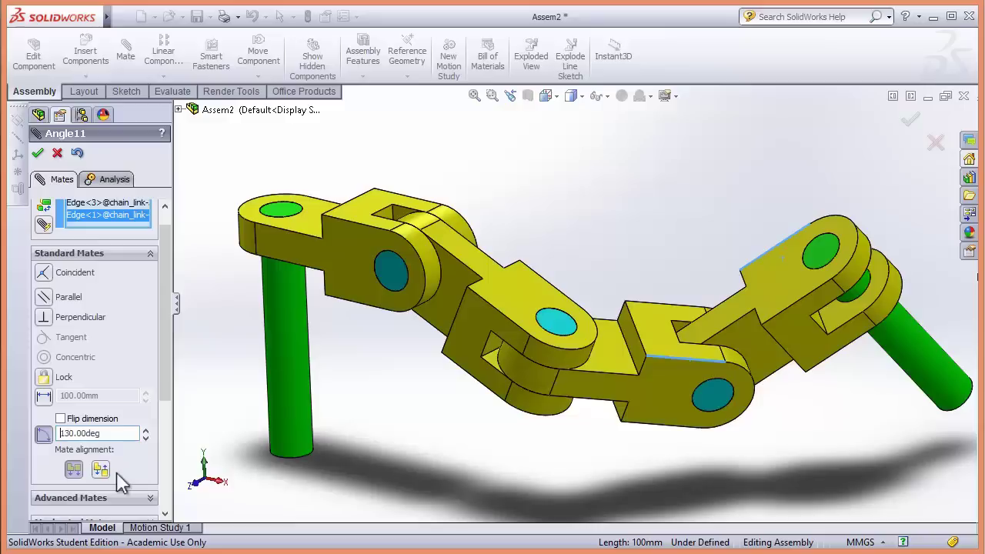
pyautogui.click(37, 153)
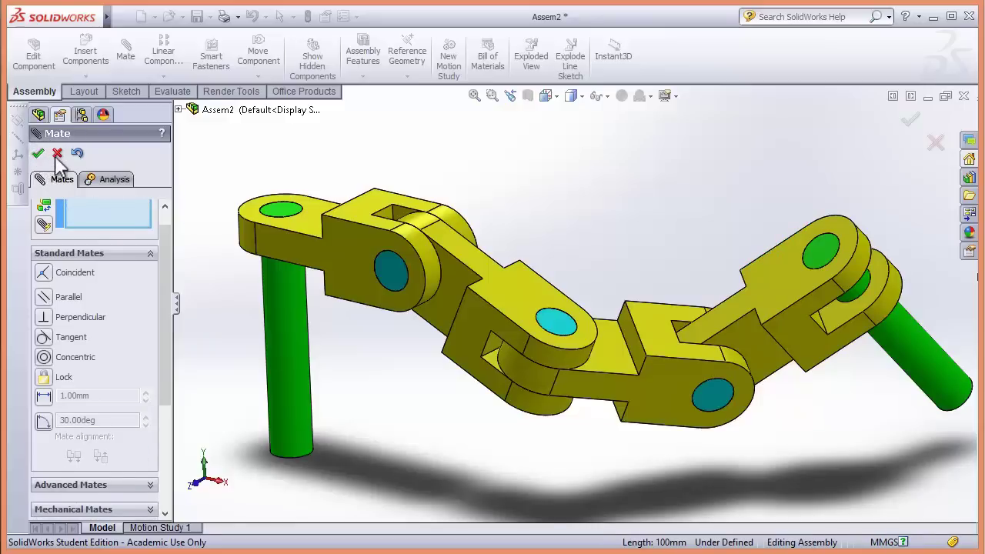
pyautogui.click(37, 154)
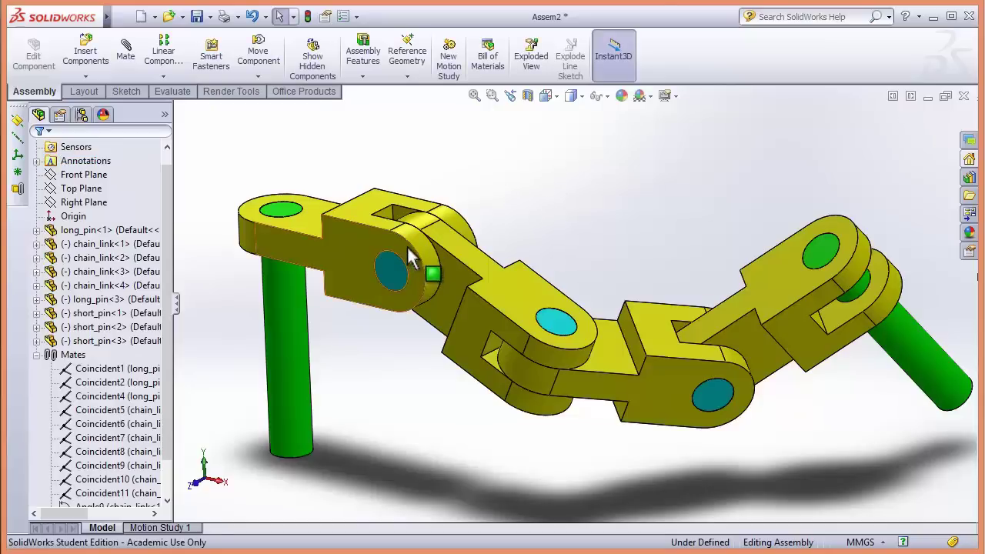
# Step: Drag chain_link<1> and chain_link<2> to test how the linkage moves
pyautogui.moveTo(410, 261); pyautogui.dragTo(489, 271)
pyautogui.click(543, 257)
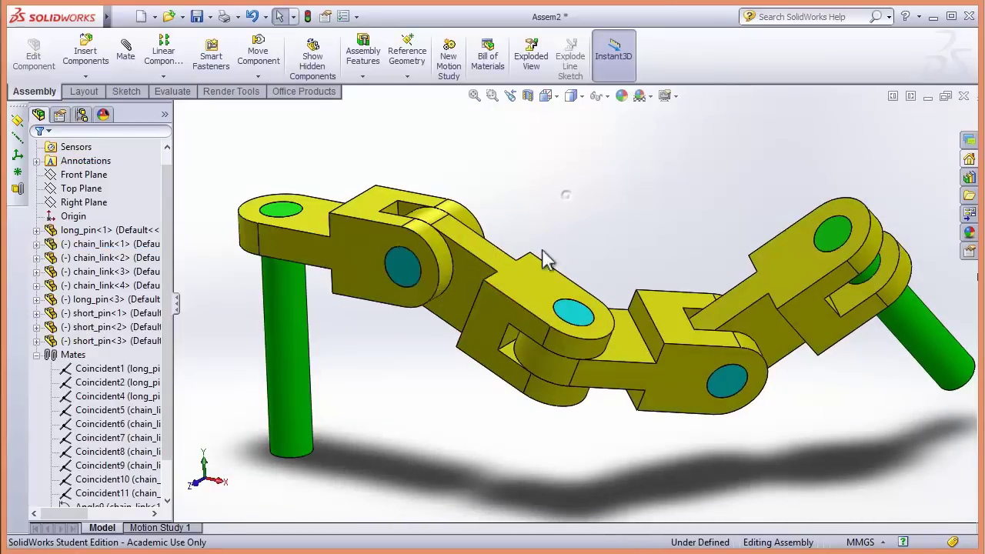
pyautogui.moveTo(567, 294); pyautogui.dragTo(622, 422)
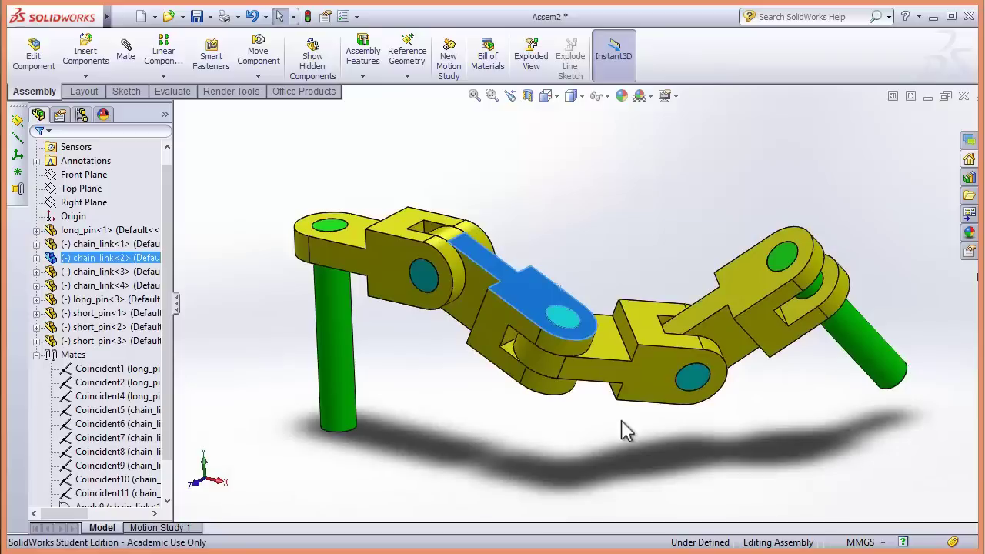
pyautogui.click(625, 430)
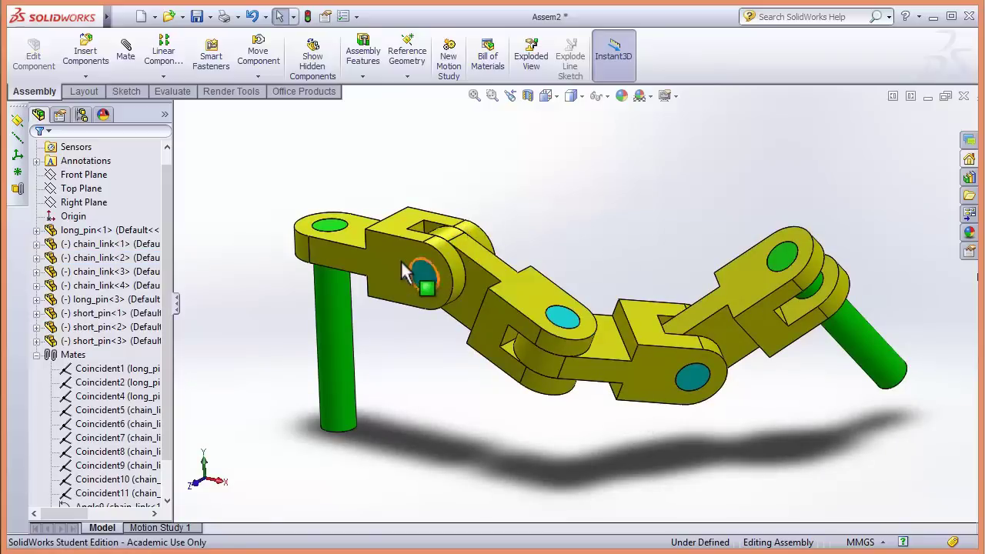
# Step: Reorient the view, clear the selection and start a new mate
pyautogui.moveTo(401, 271); pyautogui.dragTo(415, 327, button='middle')
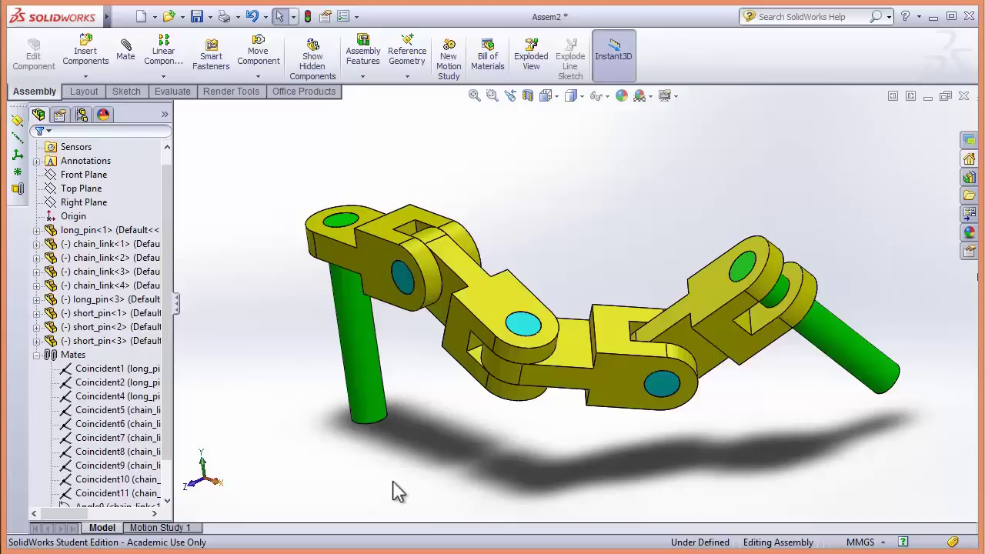
pyautogui.moveTo(433, 480); pyautogui.dragTo(447, 467, button='middle')
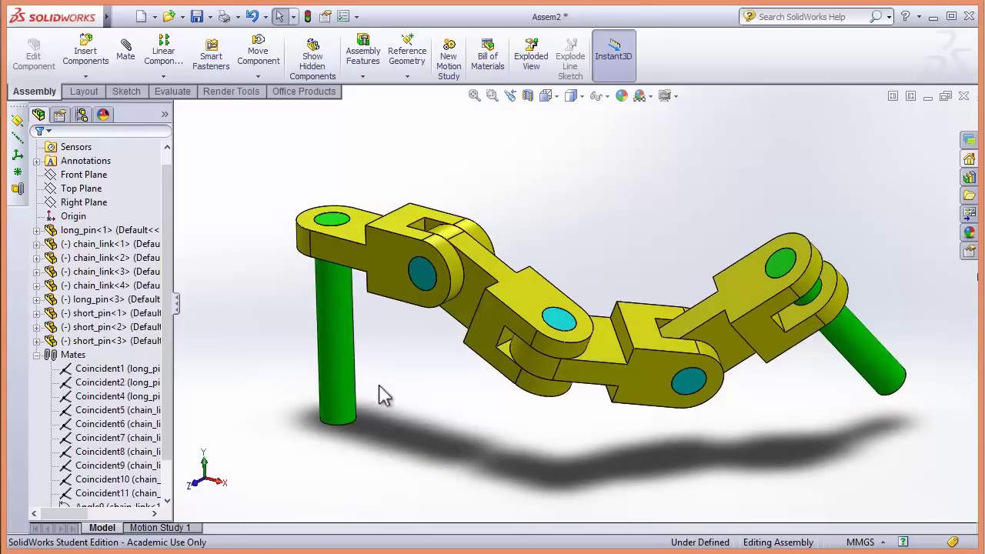
pyautogui.scroll(1, 171, 263)
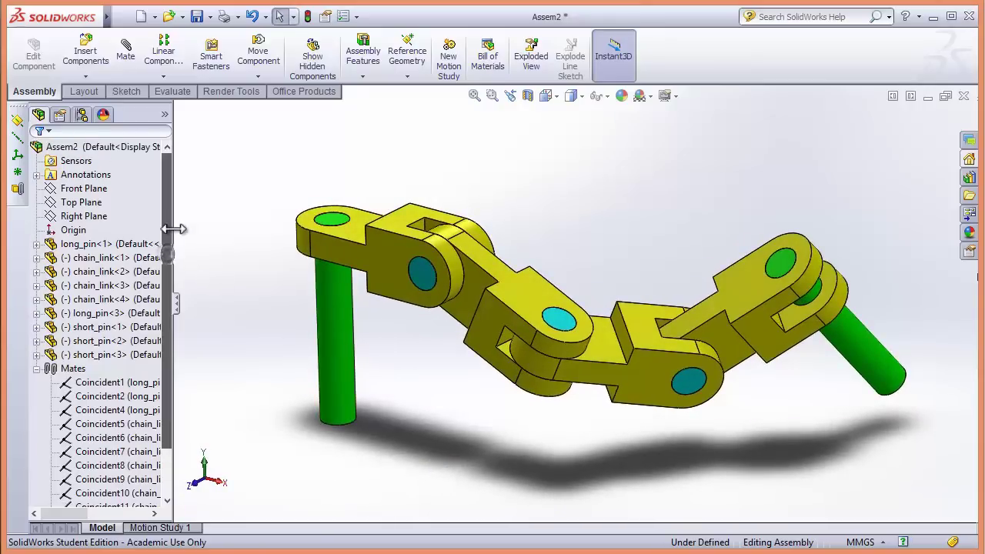
pyautogui.click(159, 258)
pyautogui.press('Escape')
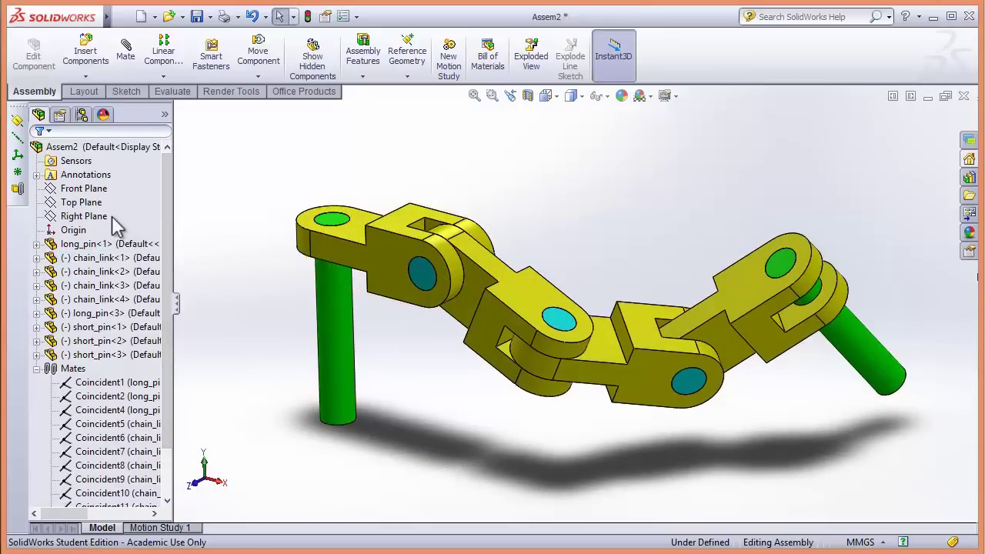
pyautogui.click(125, 54)
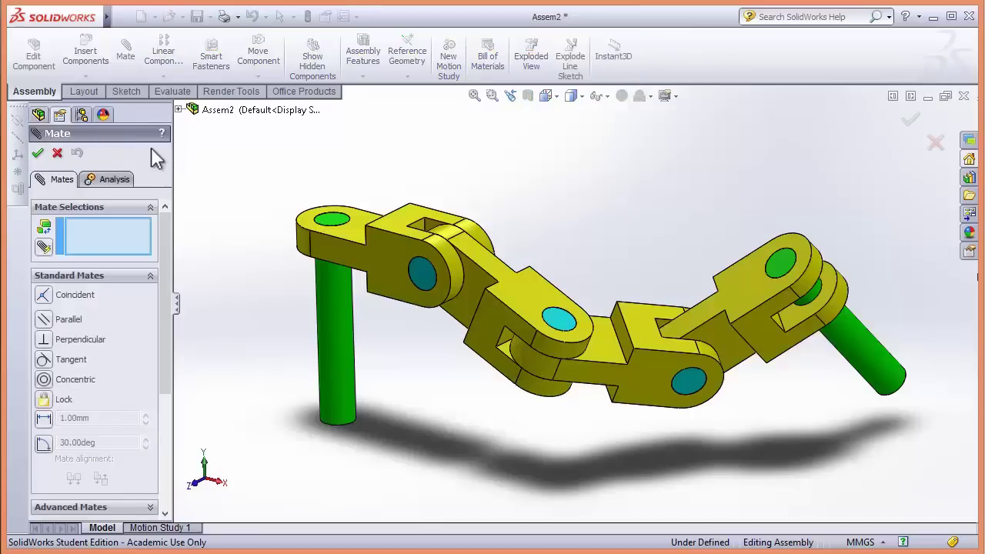
# Step: Mate chain_link<1>'s edge perpendicular to the Right Plane, creating Perpendicular3
pyautogui.click(177, 109)
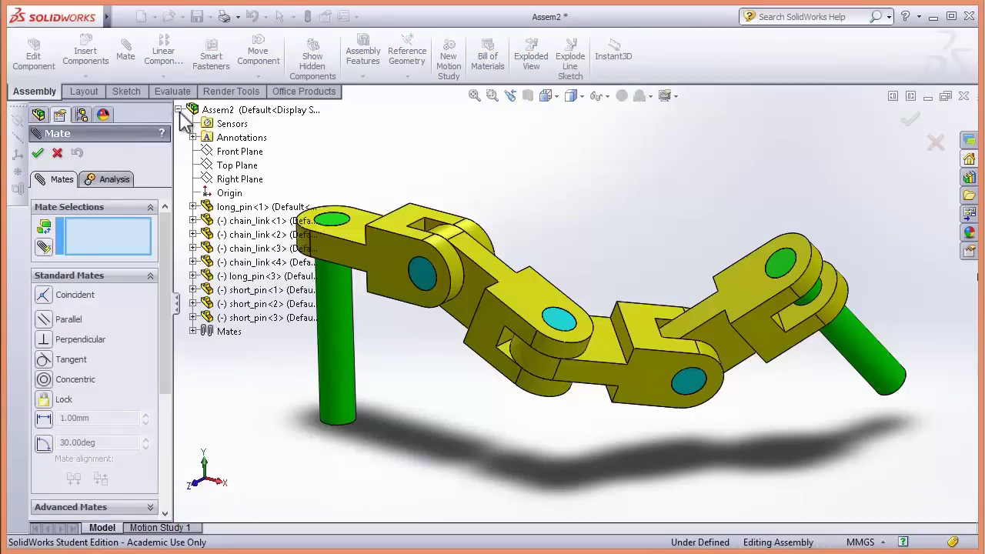
pyautogui.click(227, 178)
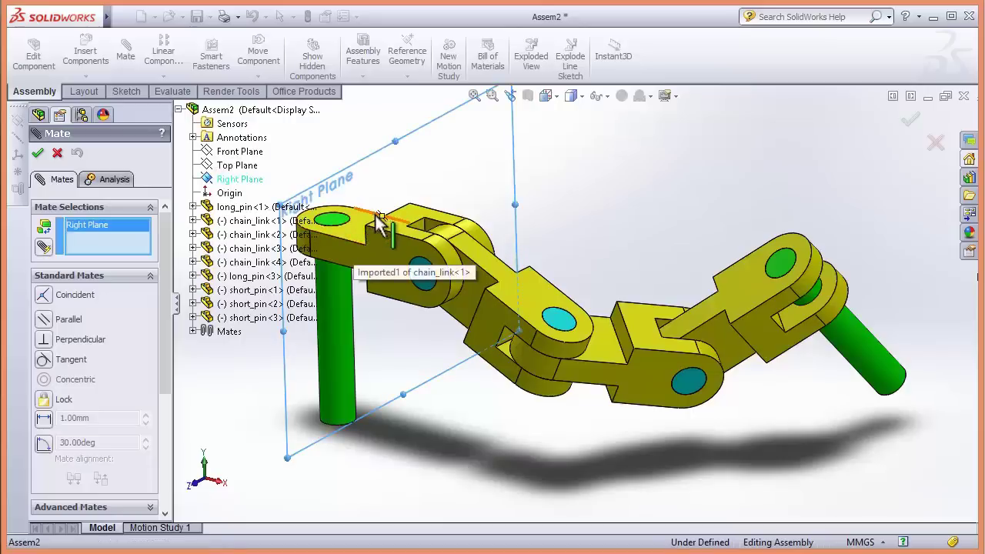
pyautogui.click(353, 252)
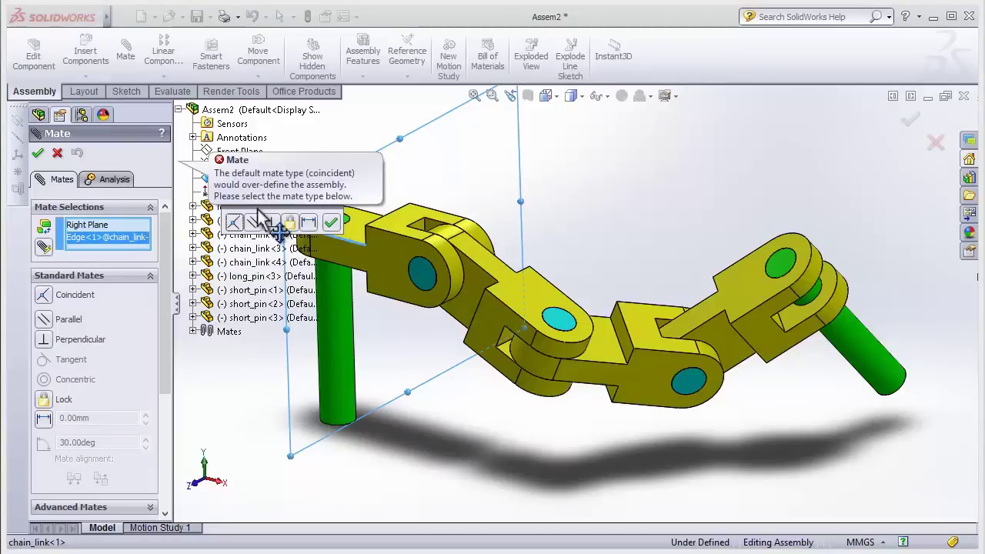
pyautogui.click(47, 340)
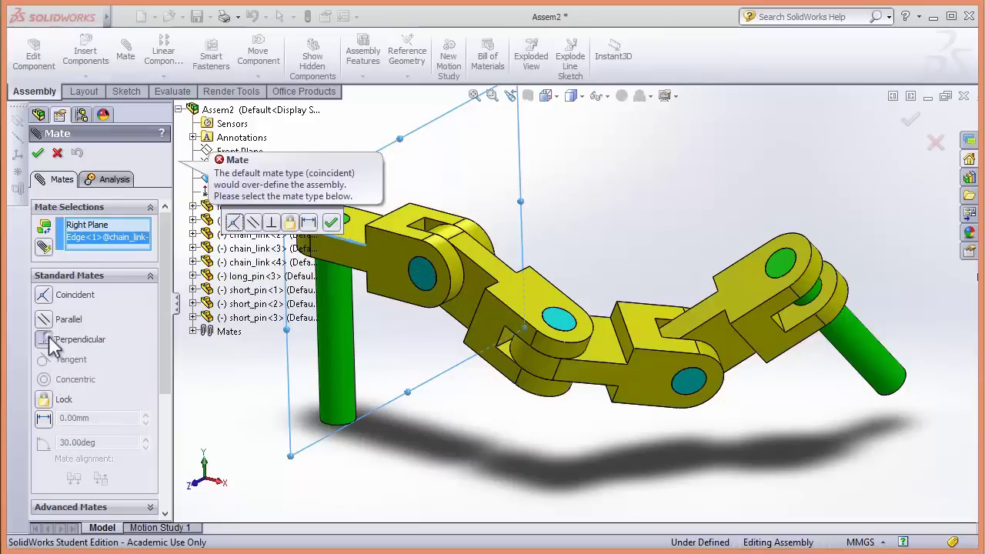
pyautogui.click(38, 152)
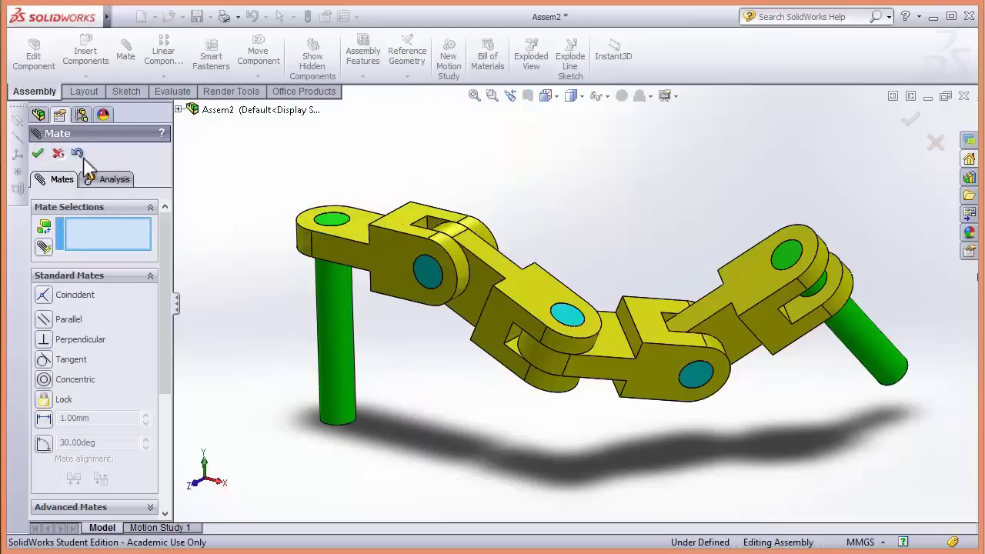
# Step: Close the Mate dialog and drag each chain link to confirm they are fixed
pyautogui.press('Escape')
pyautogui.moveTo(362, 320); pyautogui.dragTo(589, 304)
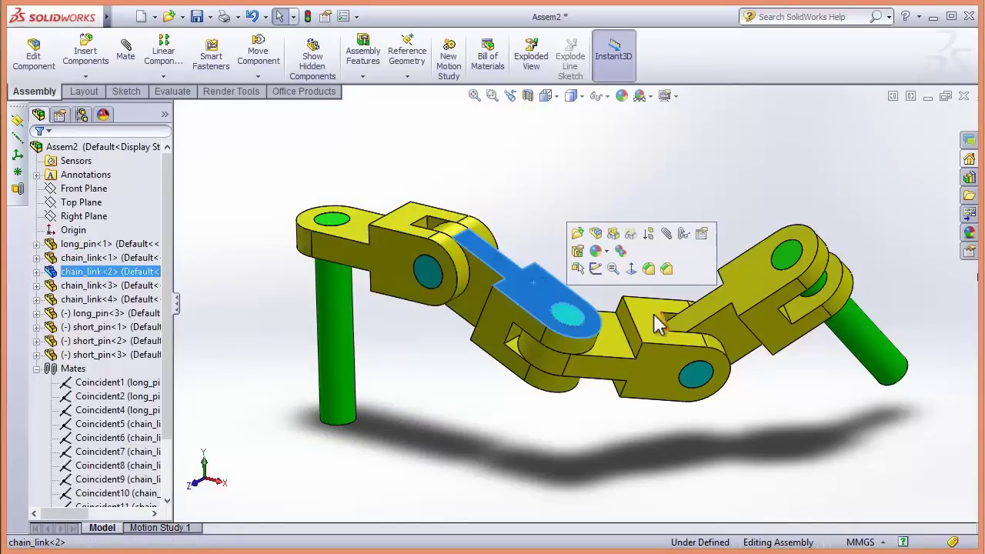
pyautogui.moveTo(651, 321); pyautogui.dragTo(706, 320)
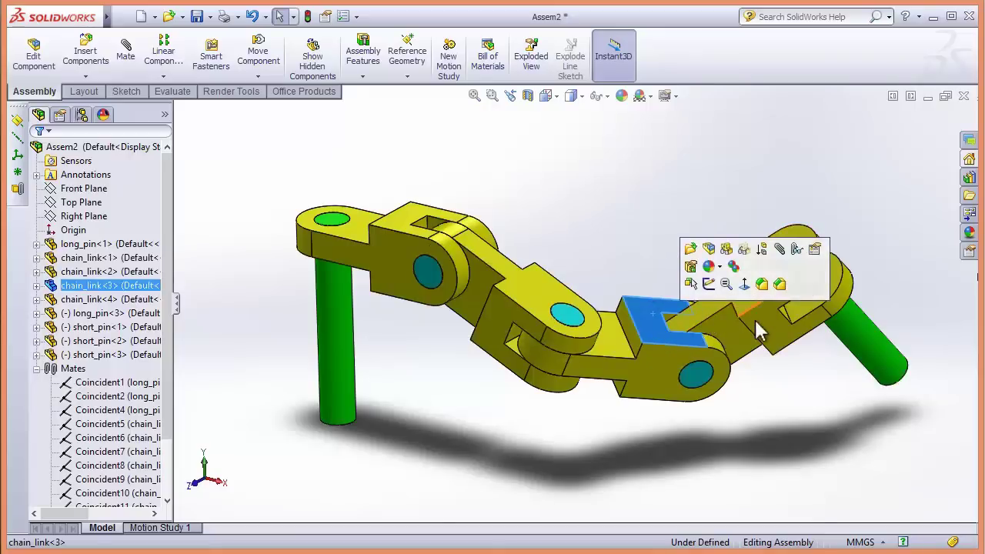
pyautogui.moveTo(770, 308); pyautogui.dragTo(627, 285)
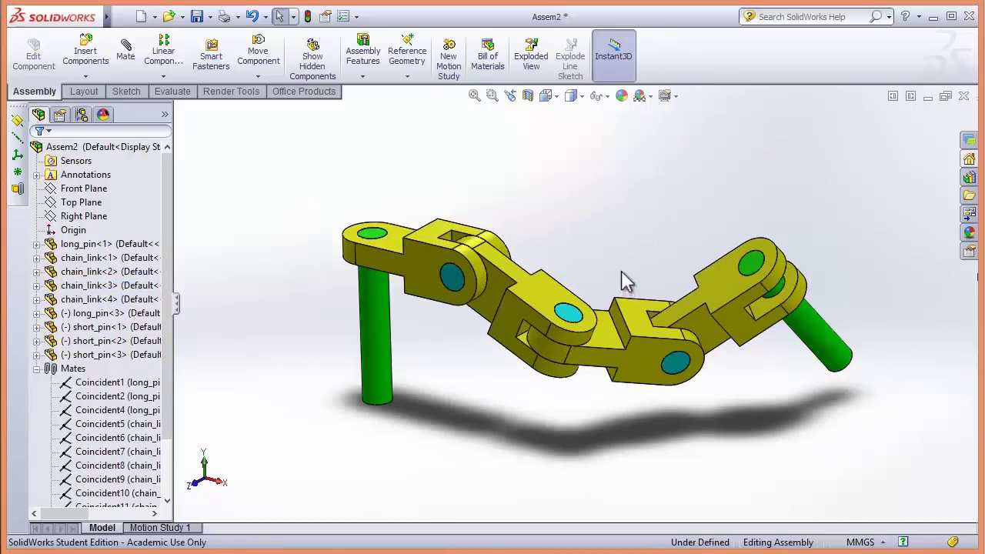
# Step: Browse the menu bar for the mass properties analysis tools
pyautogui.scroll(-2, 625, 281)
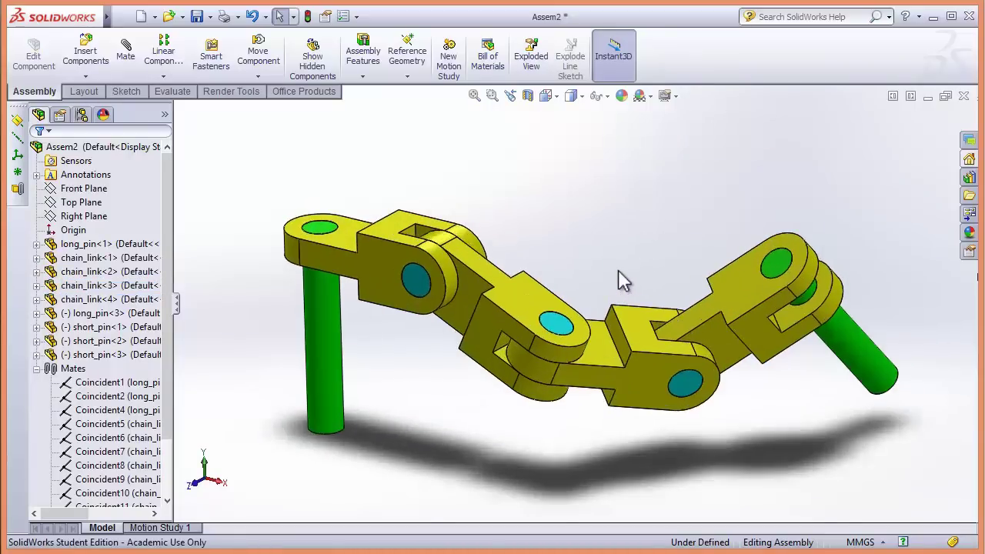
pyautogui.moveTo(108, 16)
pyautogui.click(208, 17)
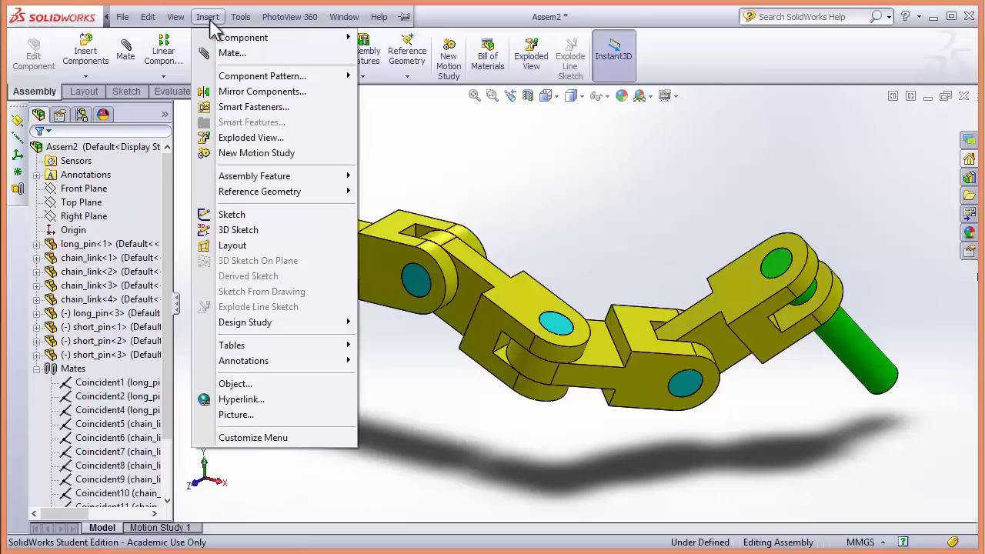
pyautogui.moveTo(177, 17)
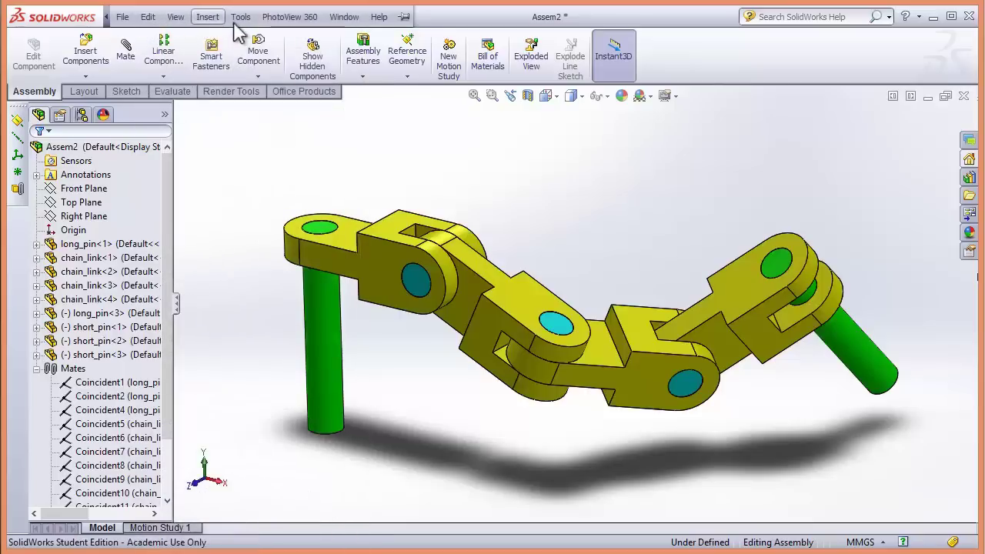
pyautogui.click(236, 18)
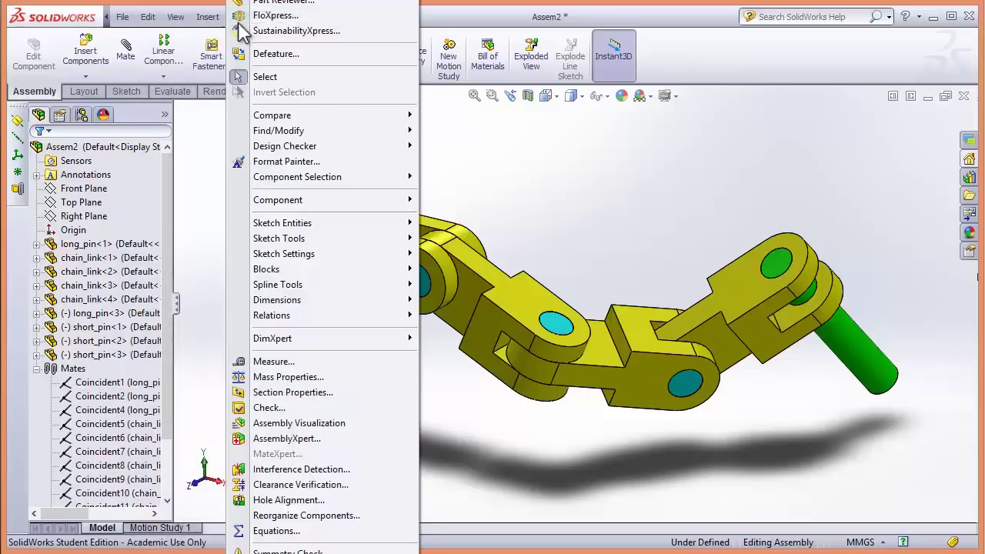
# Step: Run Mass Properties (center of mass 348.66, -88.48, -91.40 mm) and return to the exam PDF
pyautogui.click(308, 376)
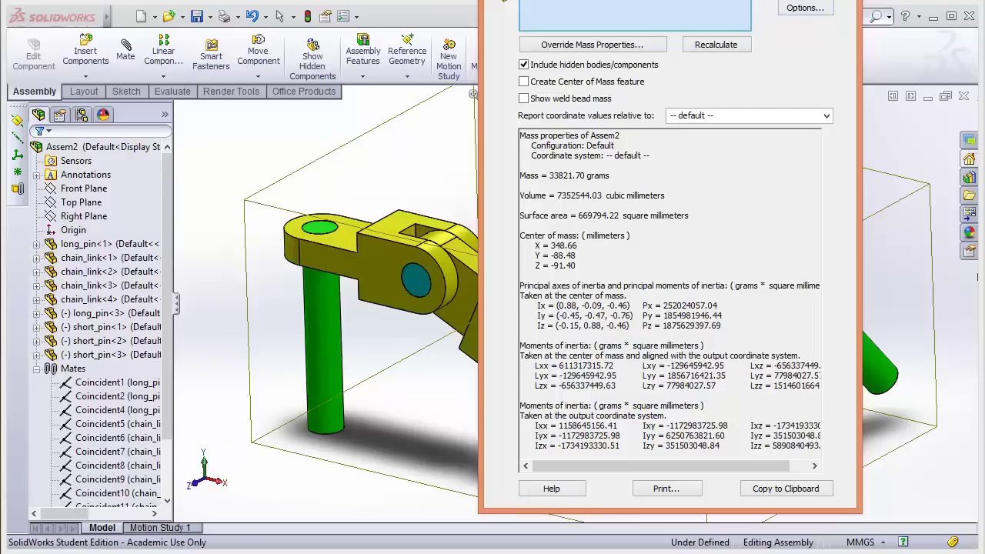
pyautogui.hotkey('alt', 'Tab')
pyautogui.scroll(-15, 444, 449)
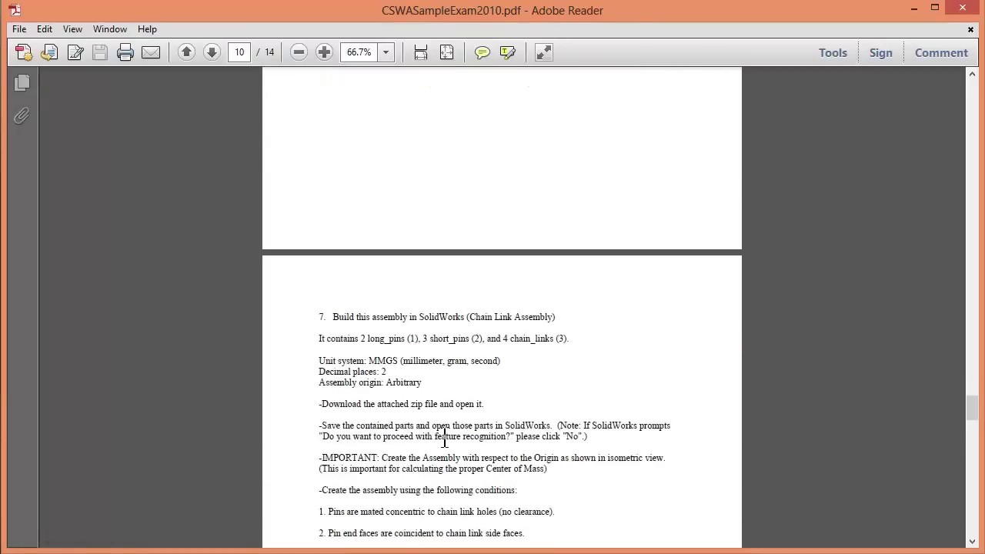
# Step: Compare against the Mass Properties result and highlight question 7's answer option a)
pyautogui.scroll(-2, 448, 451)
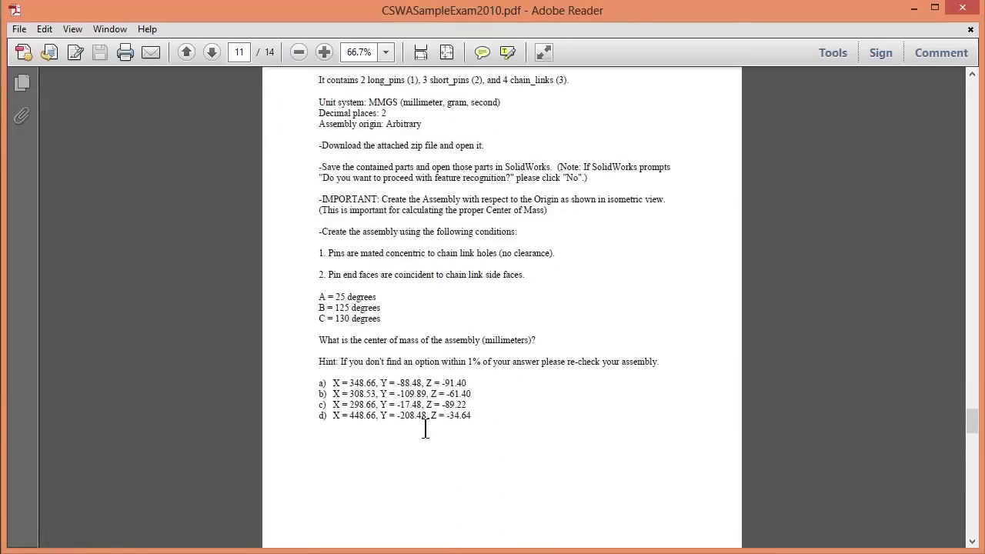
pyautogui.hotkey('alt', 'Tab')
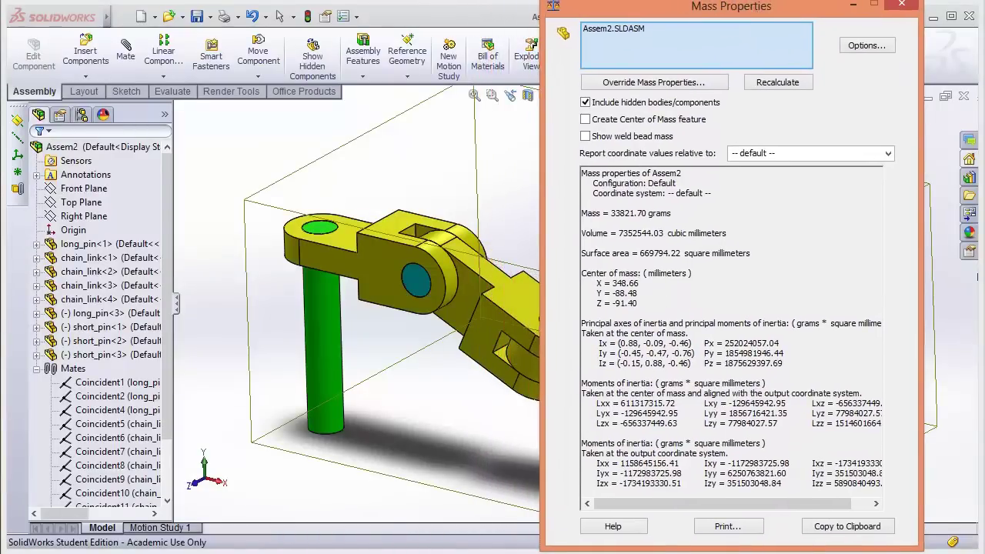
pyautogui.hotkey('alt', 'Tab')
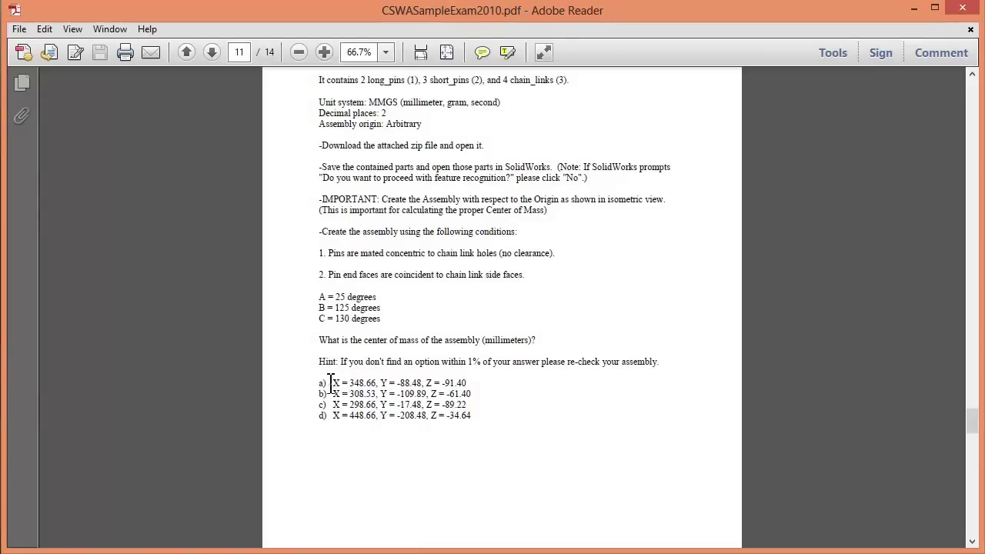
pyautogui.moveTo(330, 383); pyautogui.dragTo(469, 377)
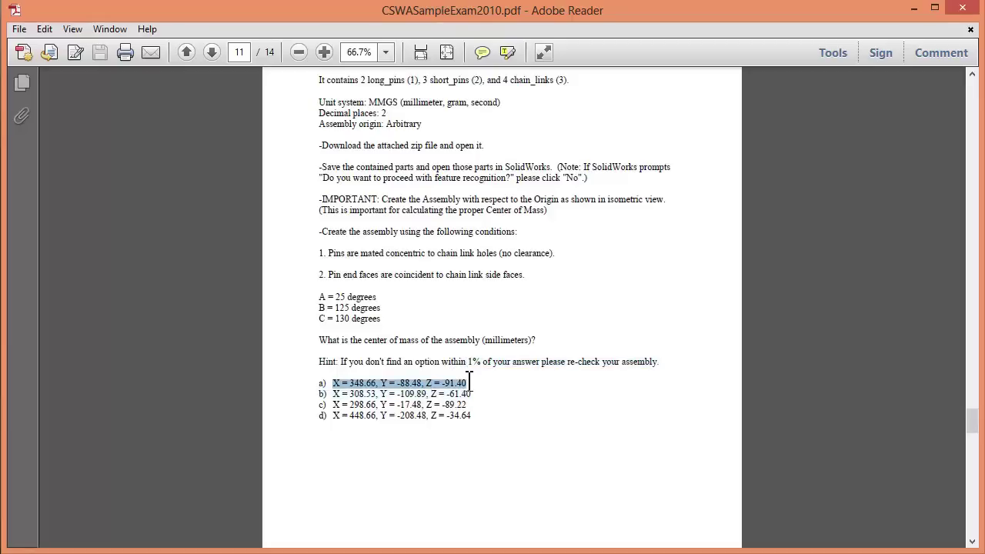
pyautogui.click(417, 466)
pyautogui.moveTo(976, 430); pyautogui.dragTo(977, 477)
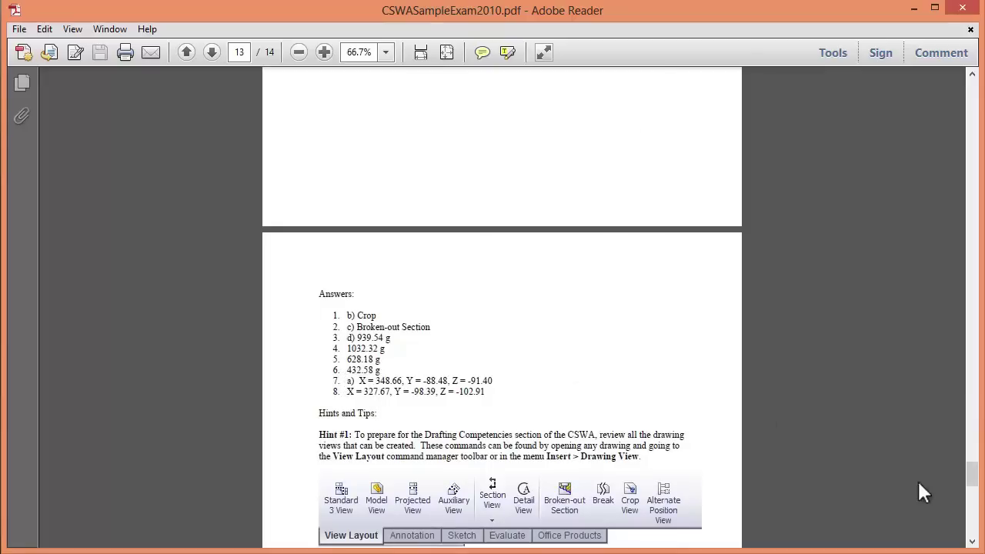
pyautogui.moveTo(971, 472); pyautogui.dragTo(974, 428)
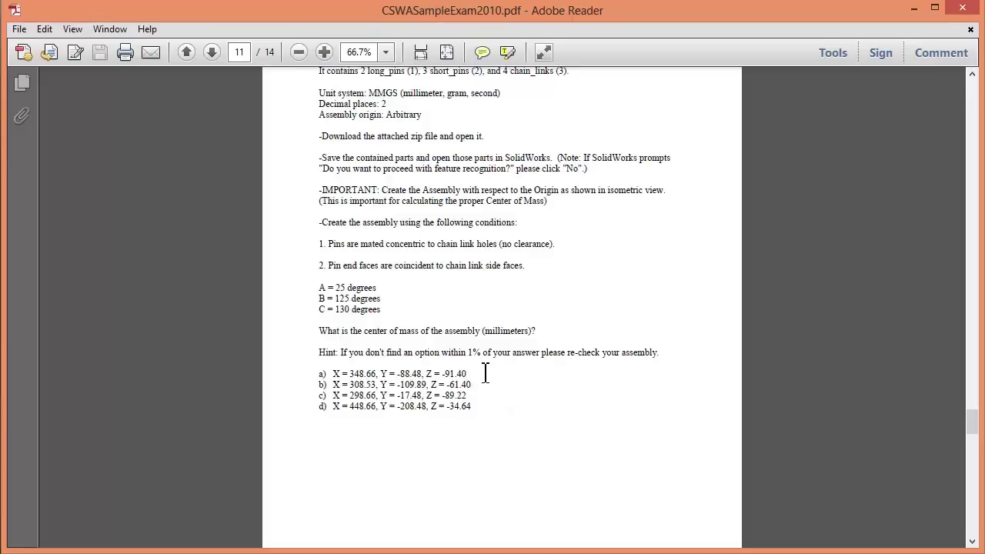
# Step: Scroll from the page 10 assembly image to question 8 on page 12 (30°, 115°, 135°)
pyautogui.scroll(3, 485, 373)
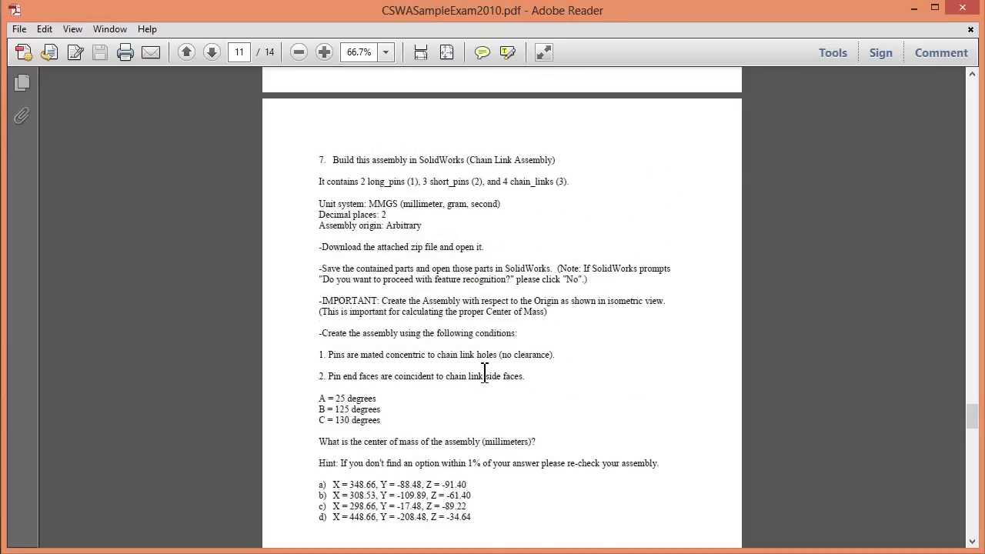
pyautogui.scroll(20, 485, 376)
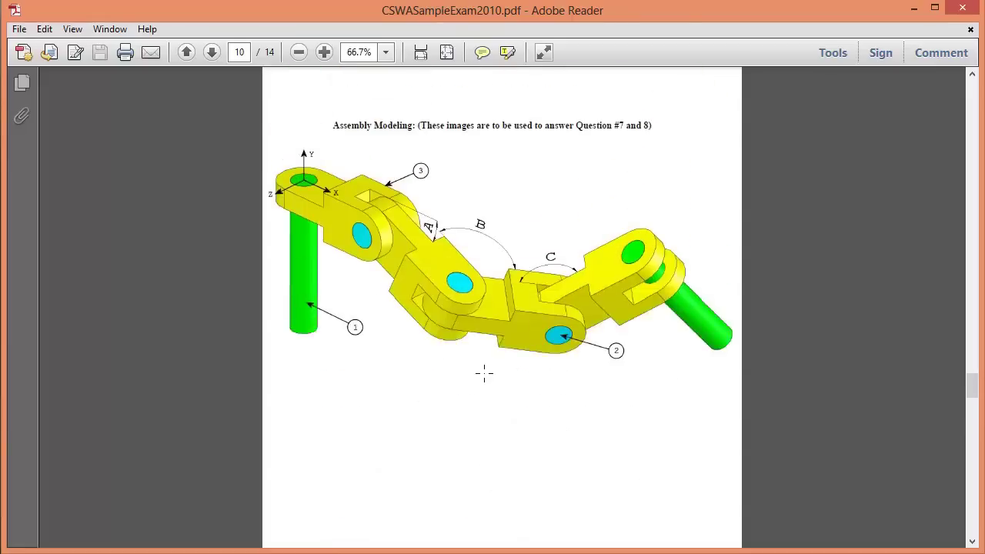
pyautogui.scroll(2, 484, 374)
pyautogui.scroll(-1, 473, 373)
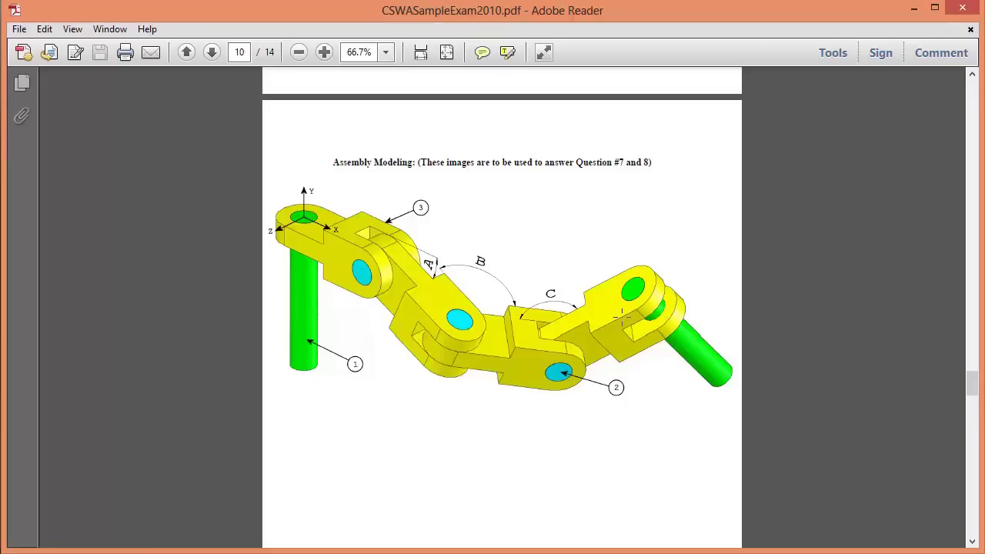
pyautogui.scroll(-10, 571, 327)
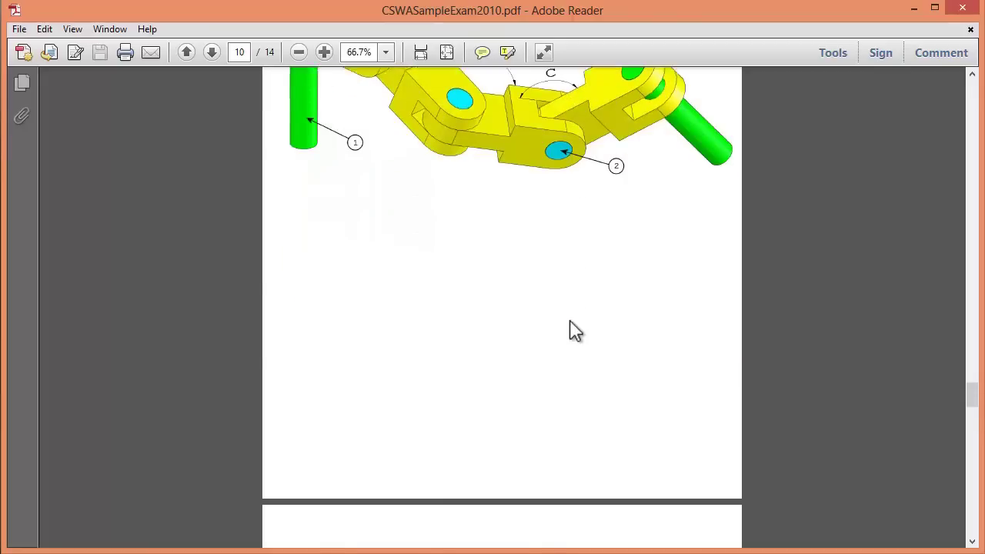
pyautogui.scroll(-3, 581, 330)
pyautogui.scroll(-10, 581, 329)
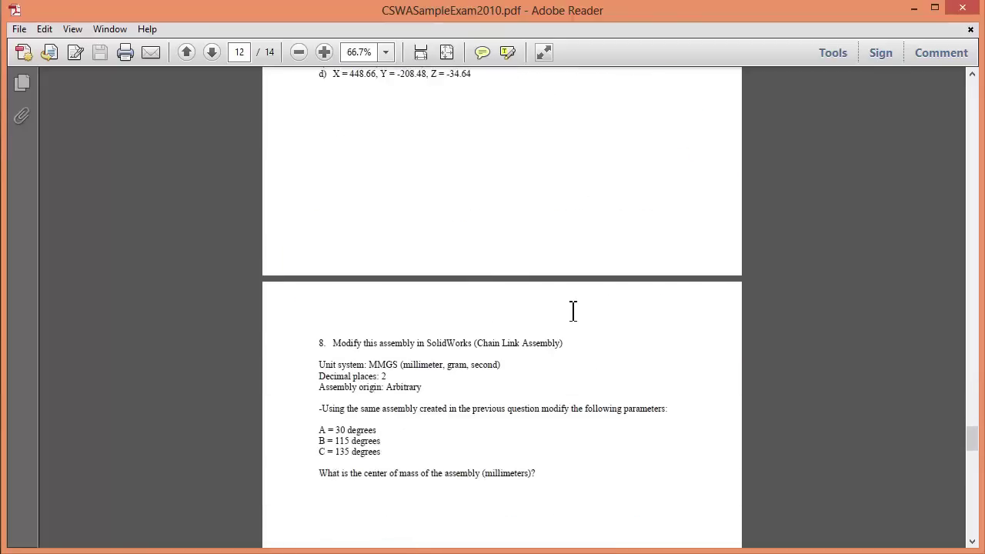